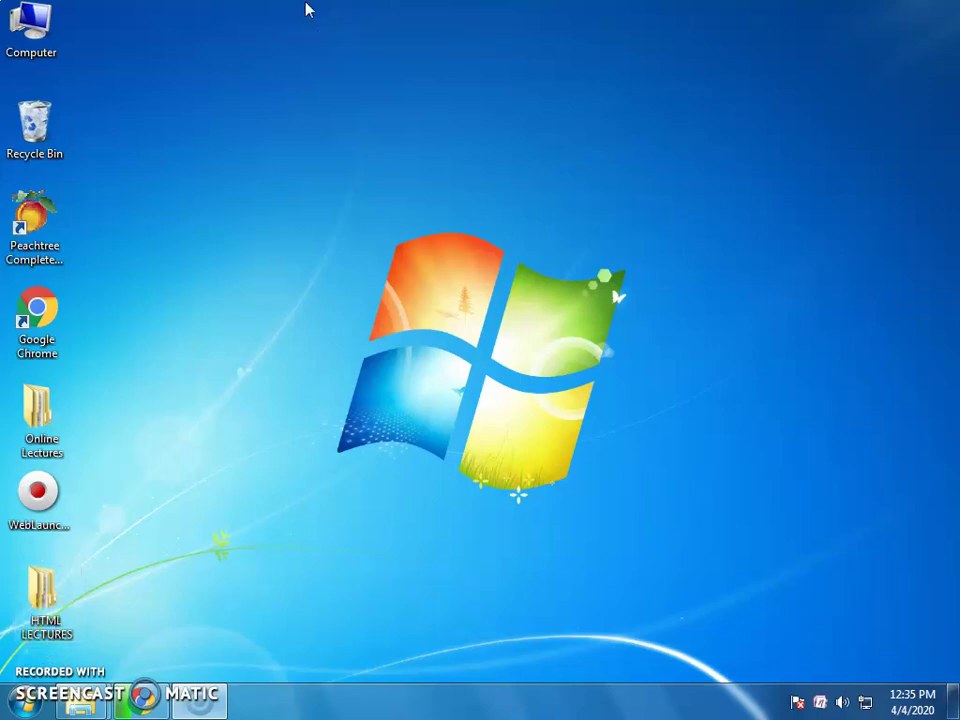
Refresh the Windows desktop twice from its right-click menu.
{"action": "right_click", "coordinate": [337, 182]}
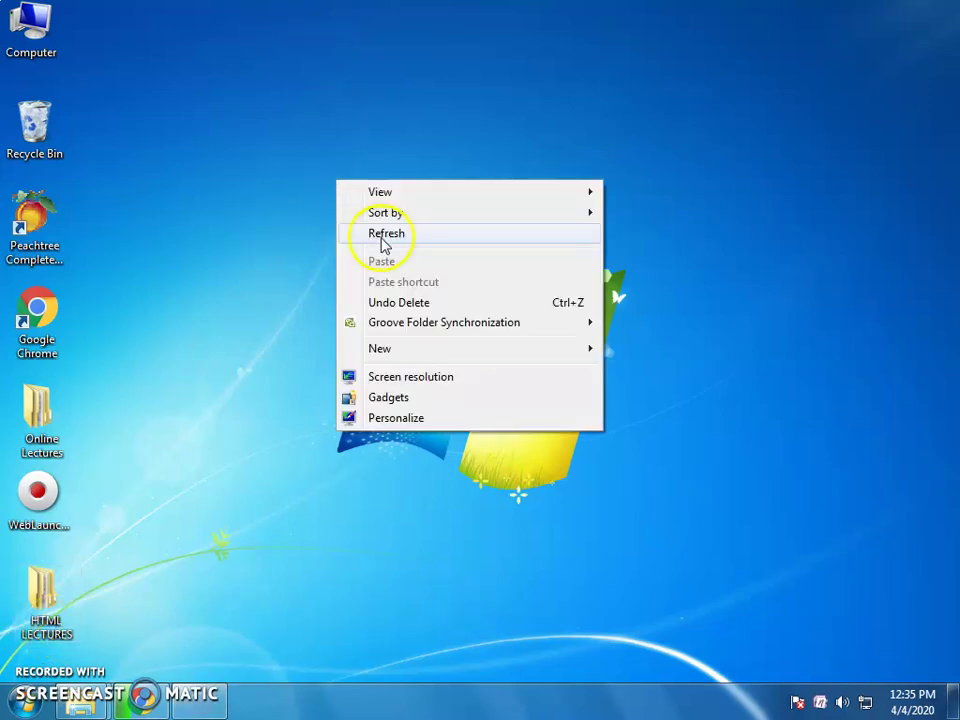
{"action": "left_click", "coordinate": [390, 243]}
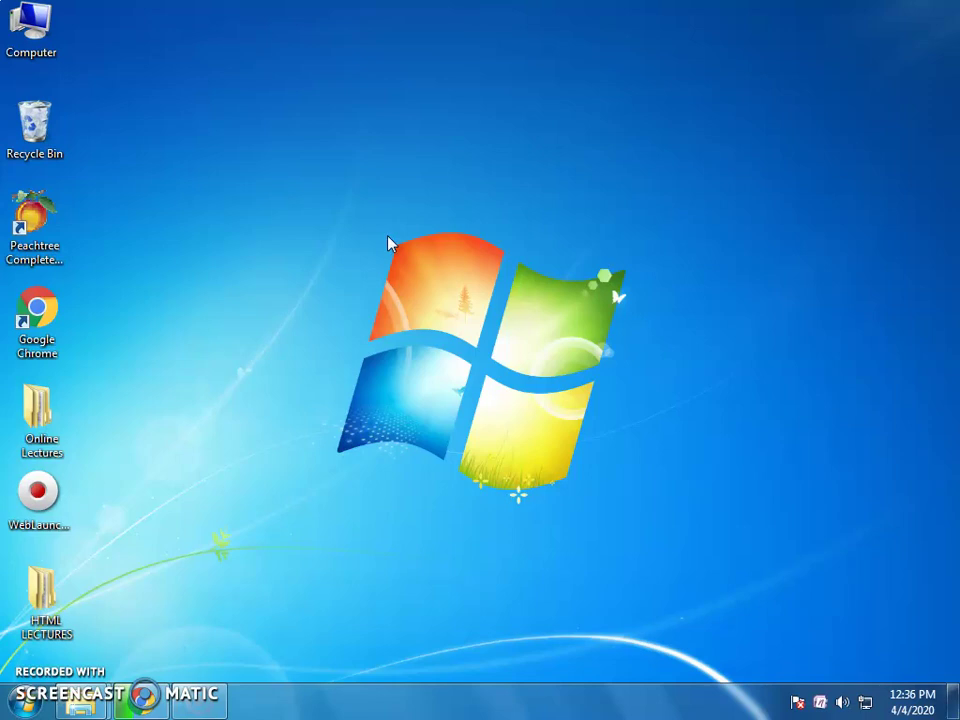
{"action": "right_click", "coordinate": [391, 253]}
{"action": "left_click", "coordinate": [440, 310]}
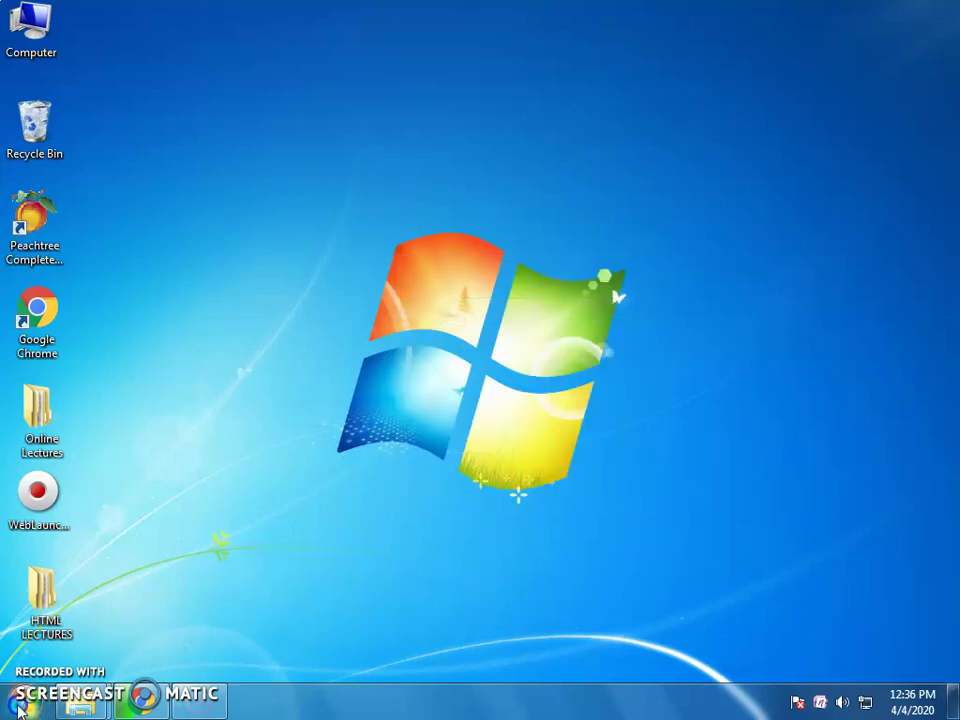
Launch Microsoft Office Word 2007 from All Programs > Microsoft Office.
{"action": "left_click", "coordinate": [22, 704]}
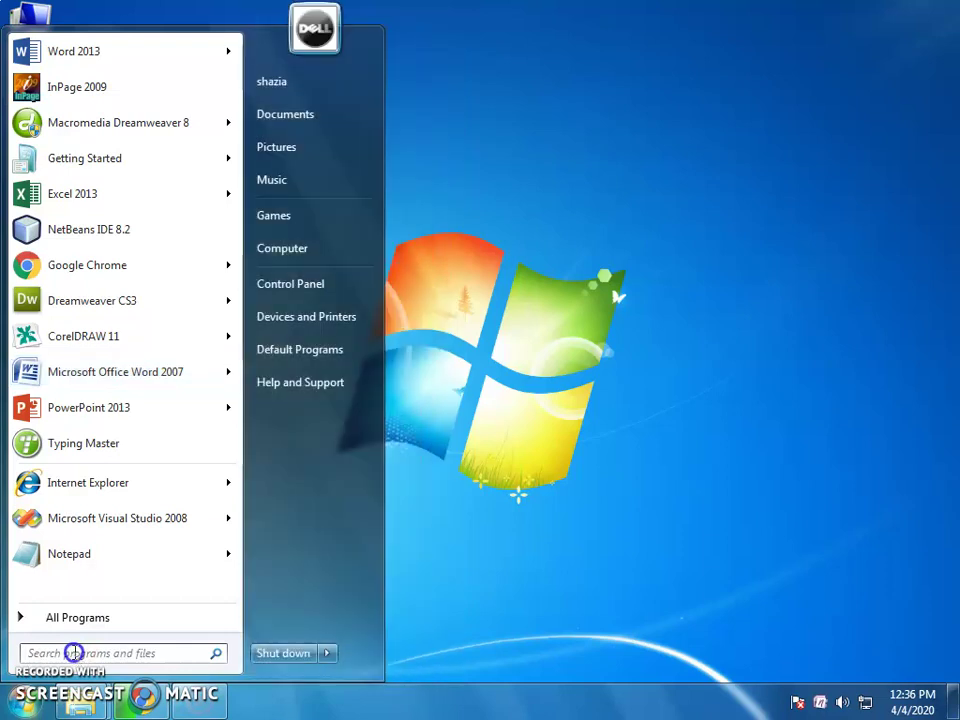
{"action": "type", "text": "w"}
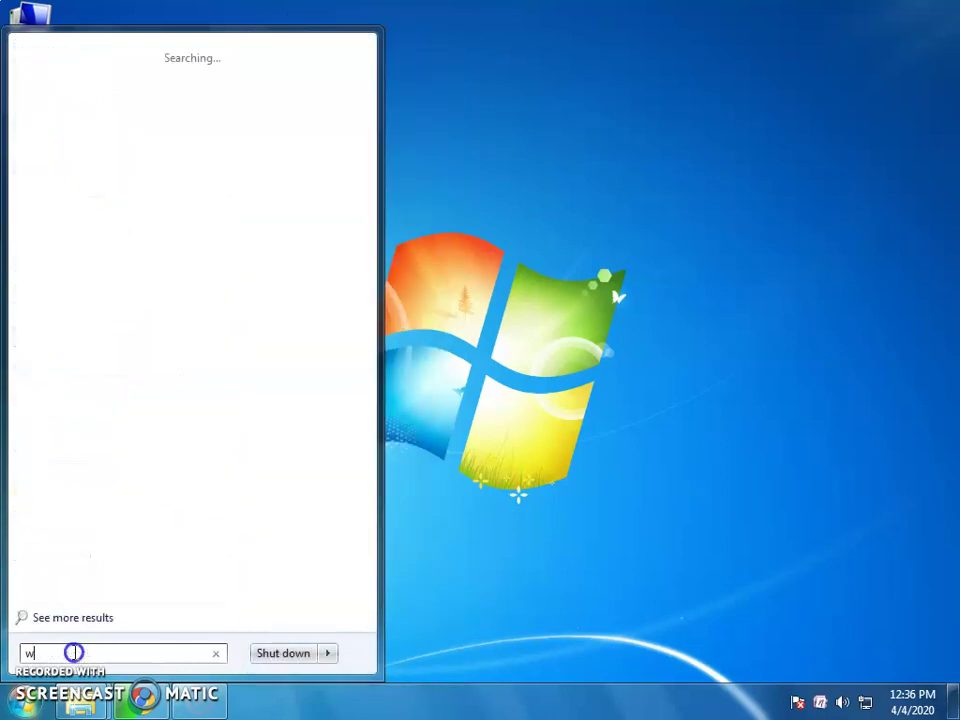
{"action": "type", "text": "ord"}
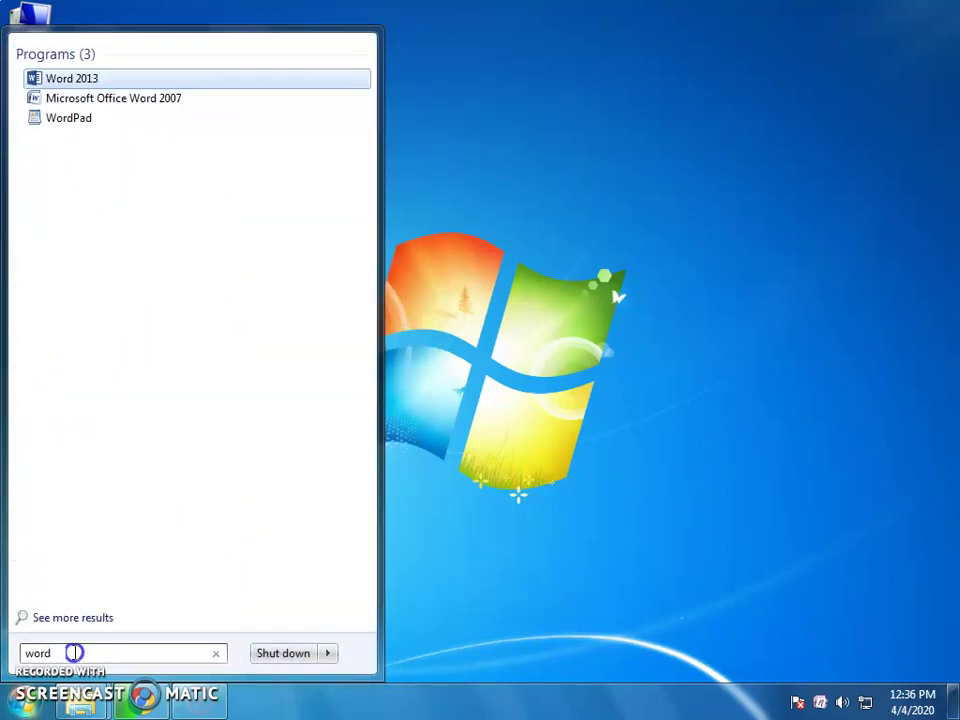
{"action": "key", "text": "BackSpace"}
{"action": "key", "text": "BackSpace"}
{"action": "key", "text": "BackSpace"}
{"action": "key", "text": "BackSpace"}
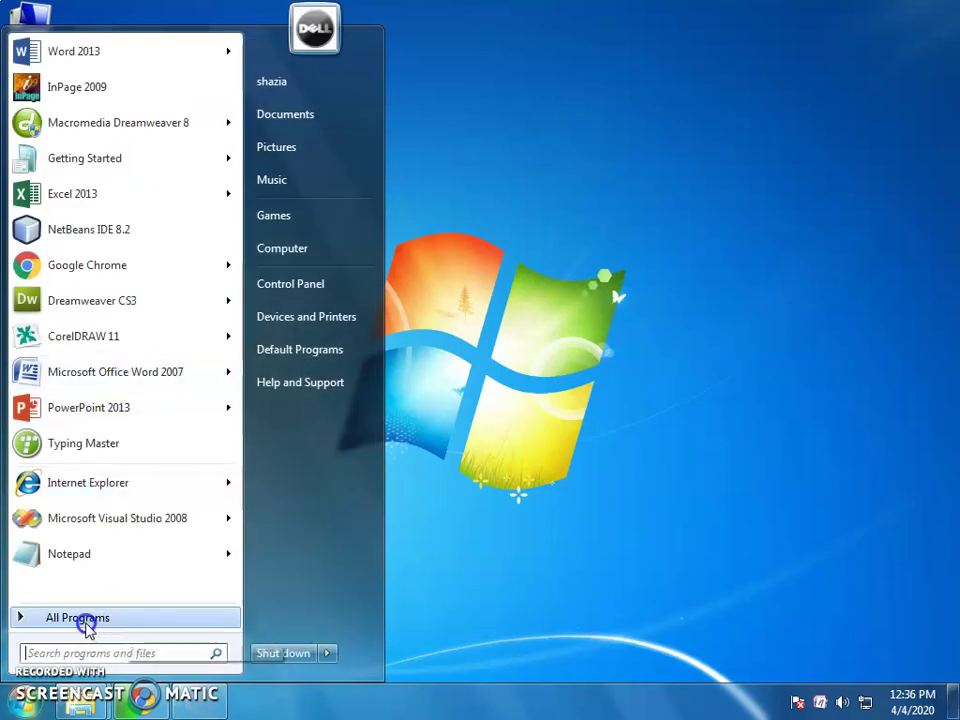
{"action": "left_click", "coordinate": [87, 622]}
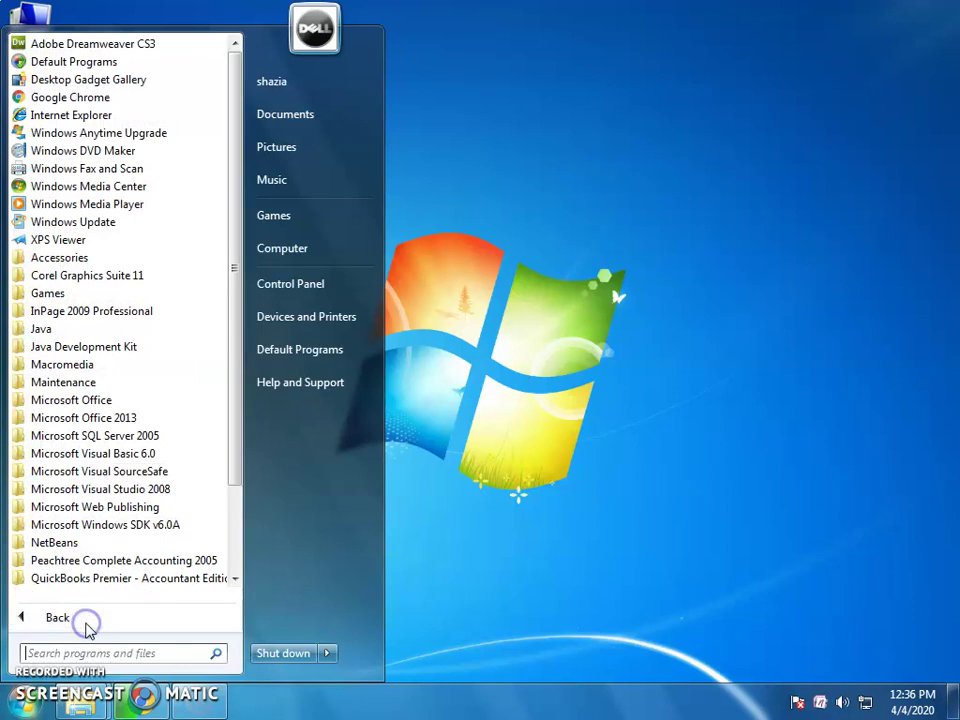
{"action": "left_click", "coordinate": [88, 401]}
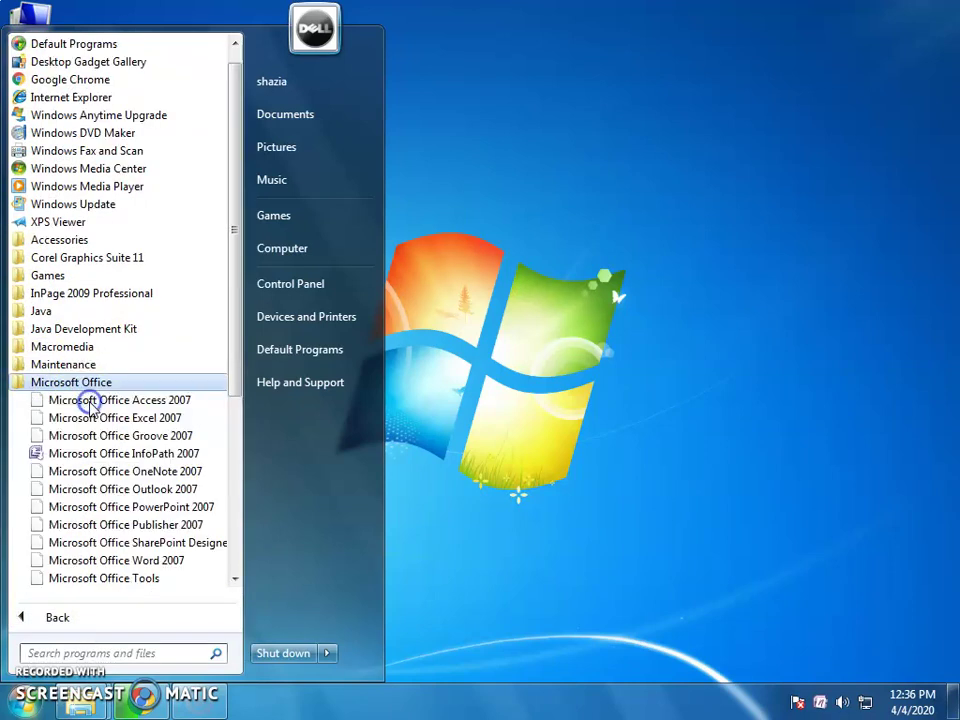
{"action": "left_click", "coordinate": [117, 568]}
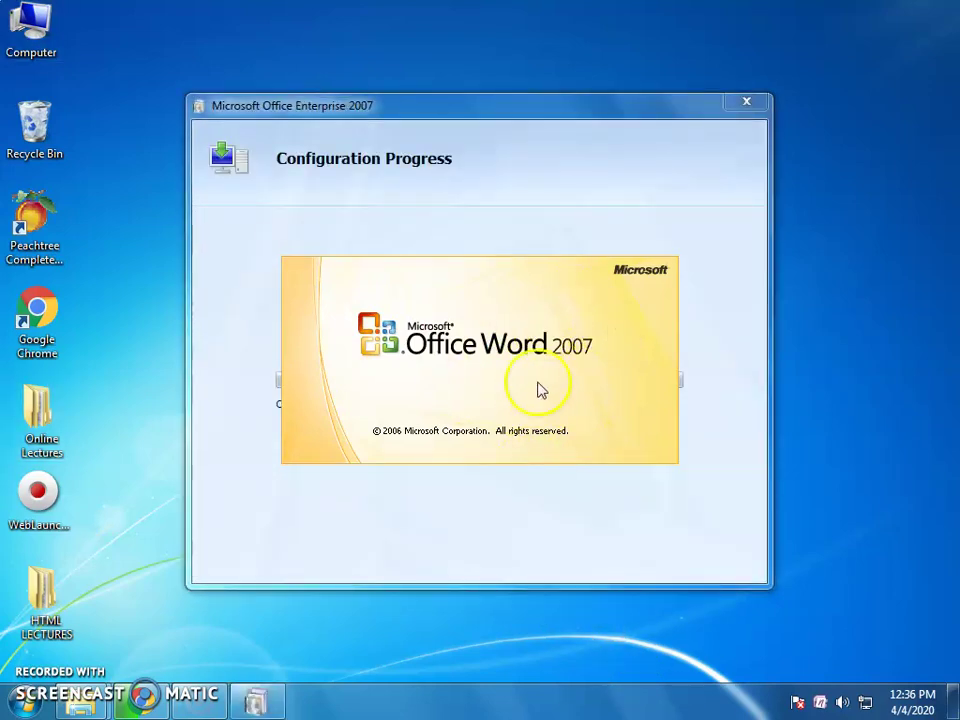
Cancel the Office Enterprise 2007 configuration run and dismiss the Word error message.
{"action": "left_click", "coordinate": [745, 104]}
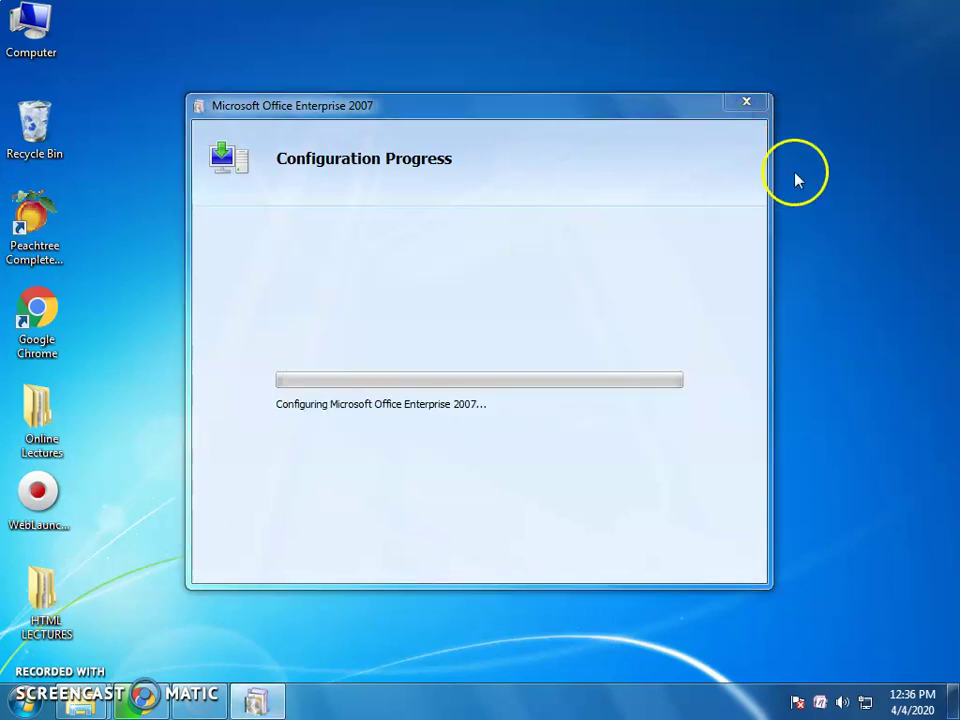
{"action": "left_click", "coordinate": [746, 103]}
{"action": "left_click", "coordinate": [459, 404]}
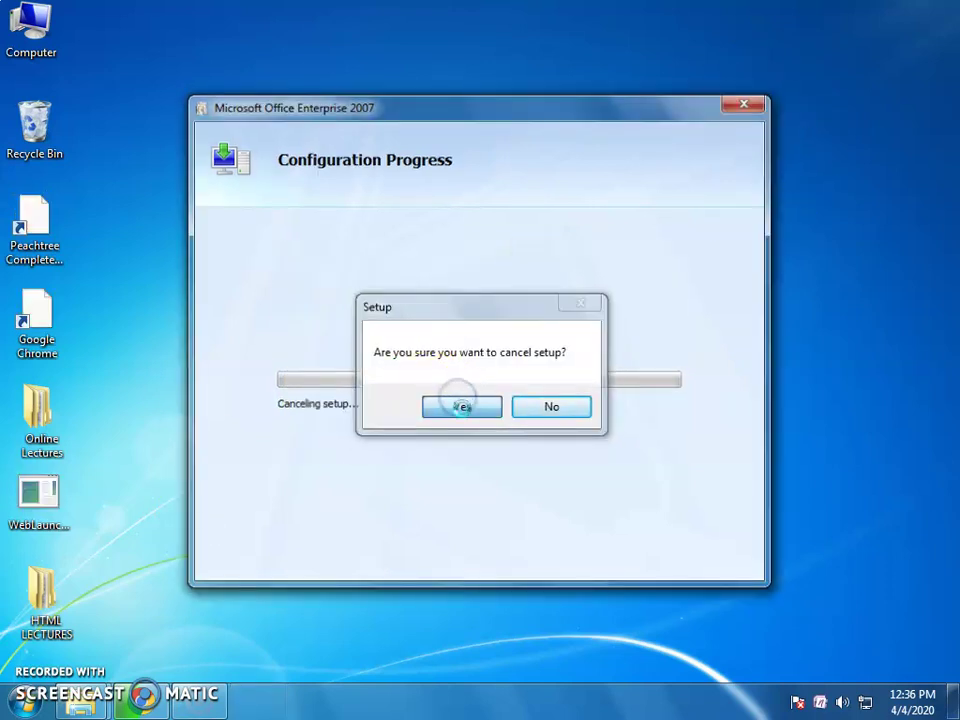
{"action": "left_click", "coordinate": [625, 386]}
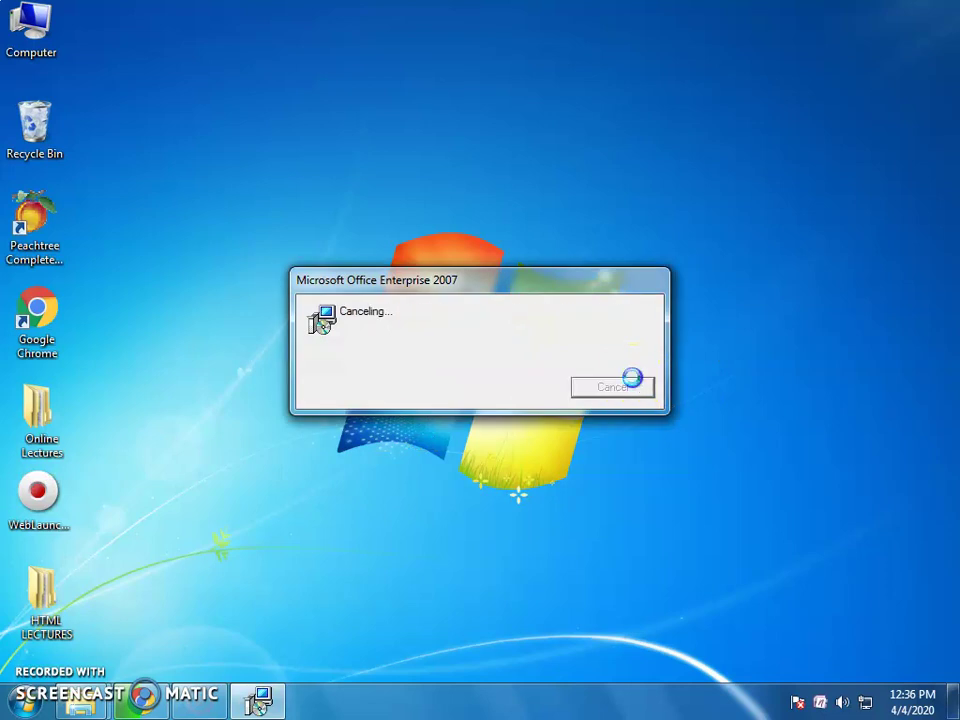
{"action": "left_click", "coordinate": [652, 424]}
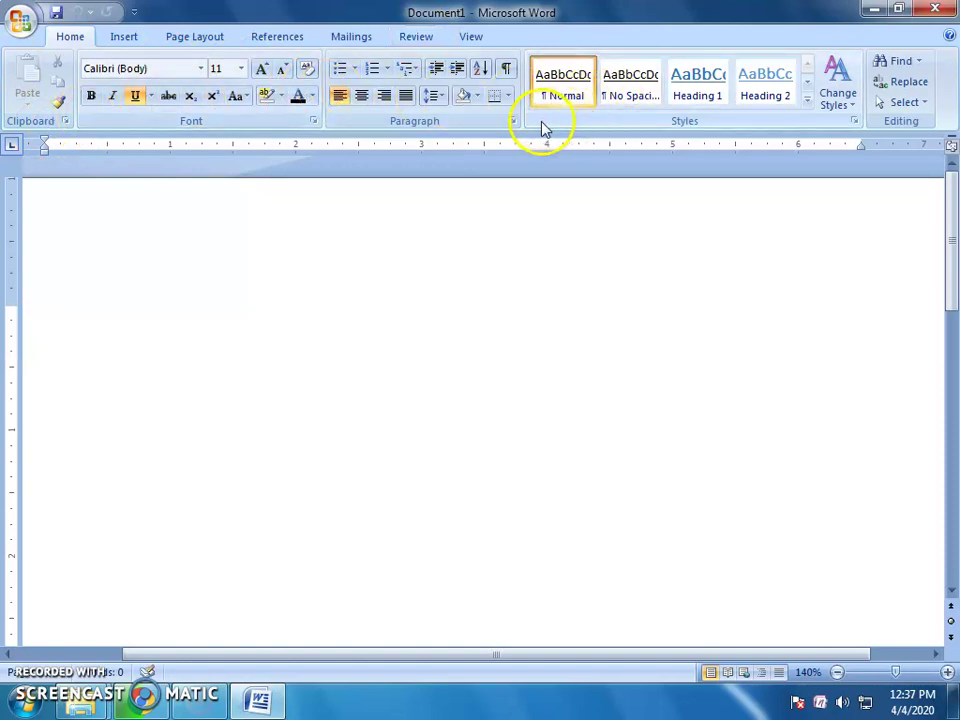
Type the words Bold and Italic on separate lines, then select Bold.
{"action": "left_click", "coordinate": [30, 703]}
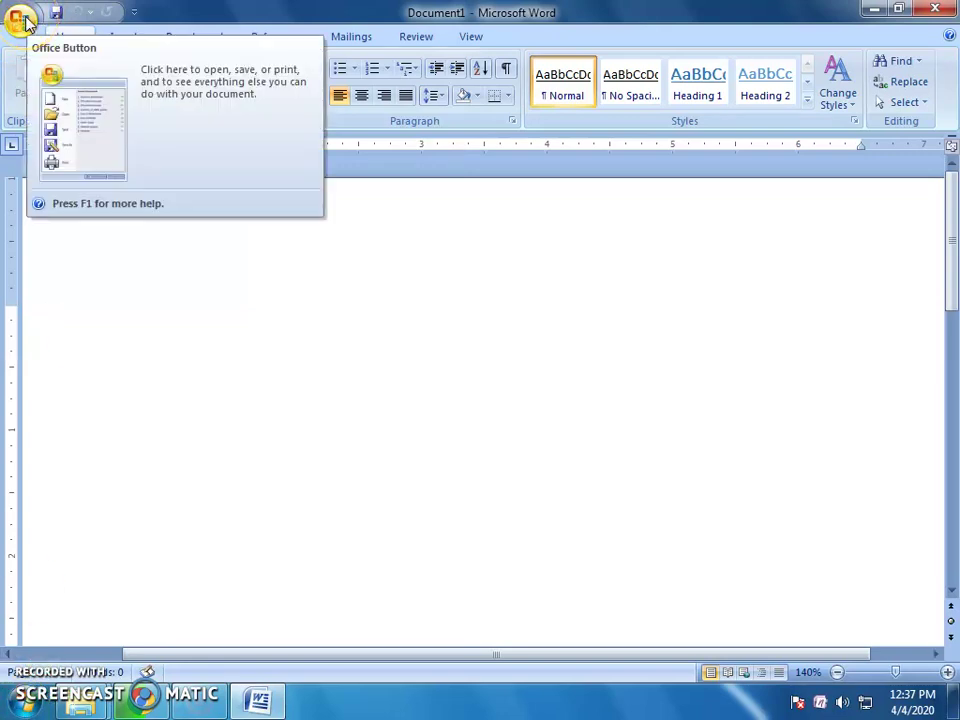
{"action": "left_click", "coordinate": [27, 22]}
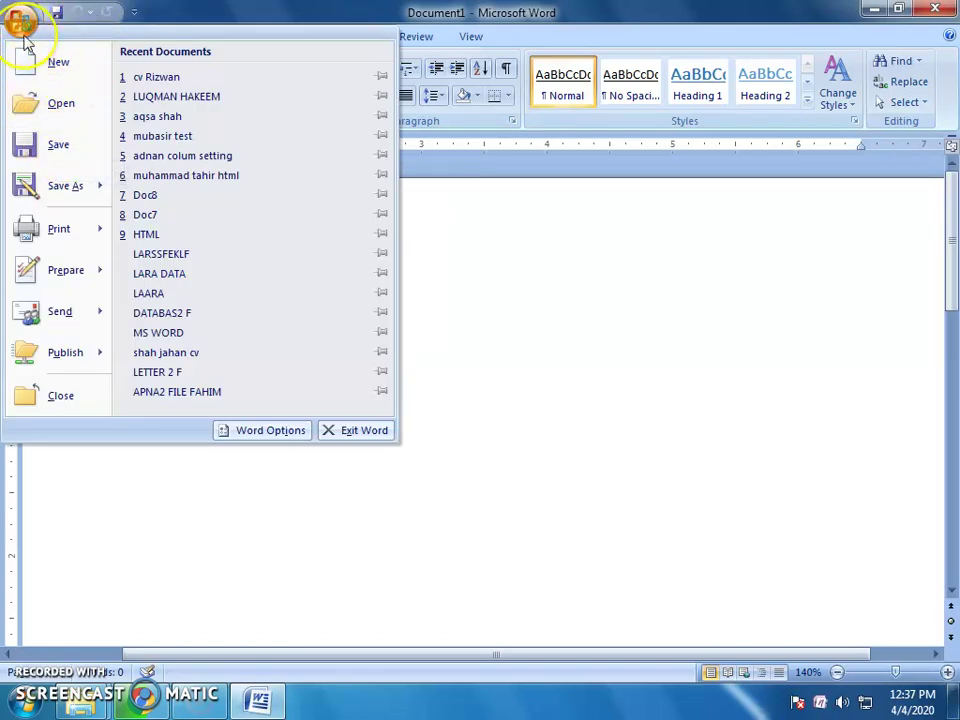
{"action": "left_click", "coordinate": [540, 362]}
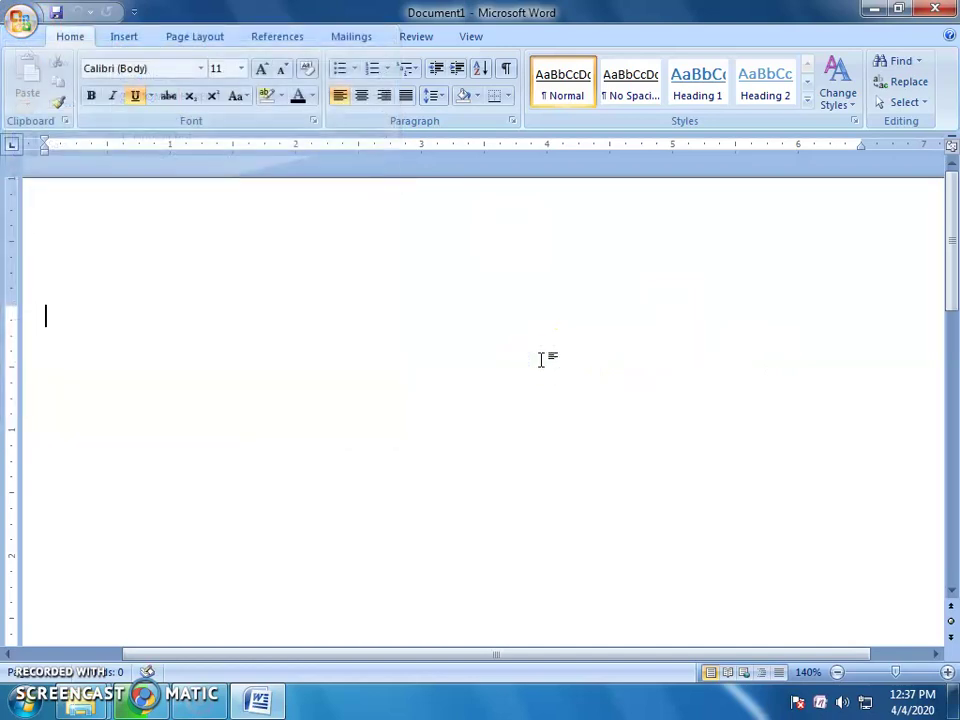
{"action": "type", "text": "word"}
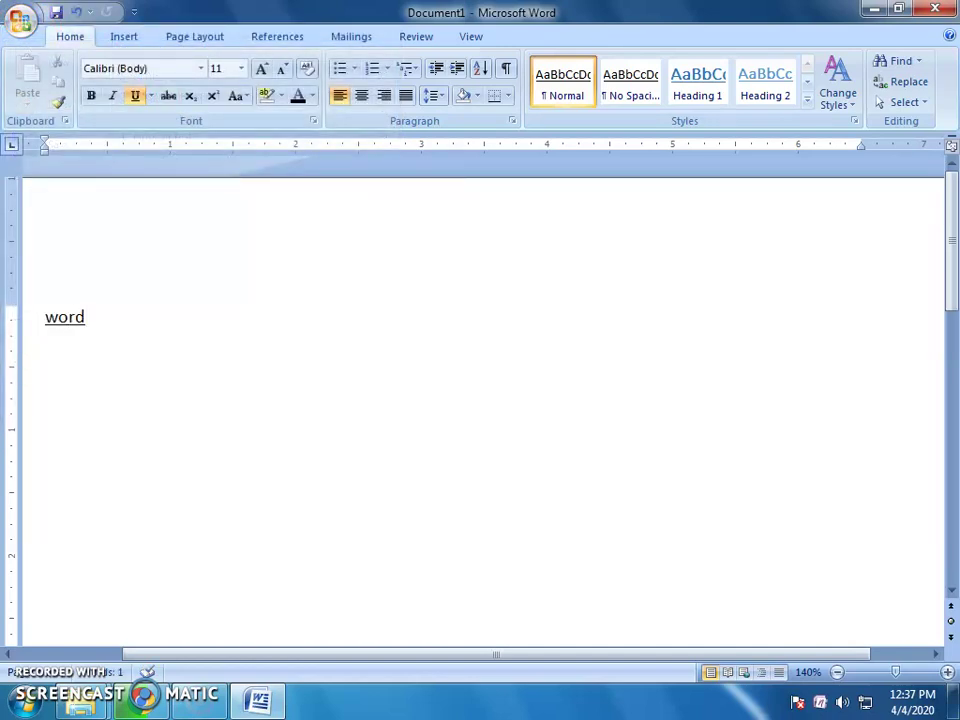
{"action": "type", "text": "b"}
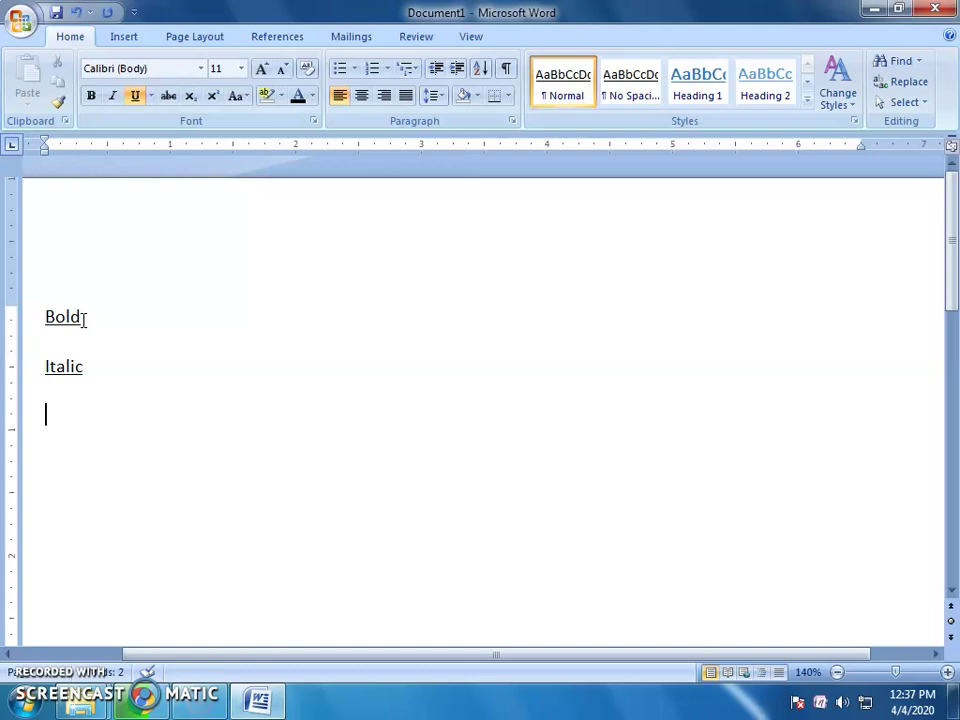
{"action": "left_click", "coordinate": [85, 320]}
{"action": "left_click_drag", "start_coordinate": [82, 316], "coordinate": [45, 320]}
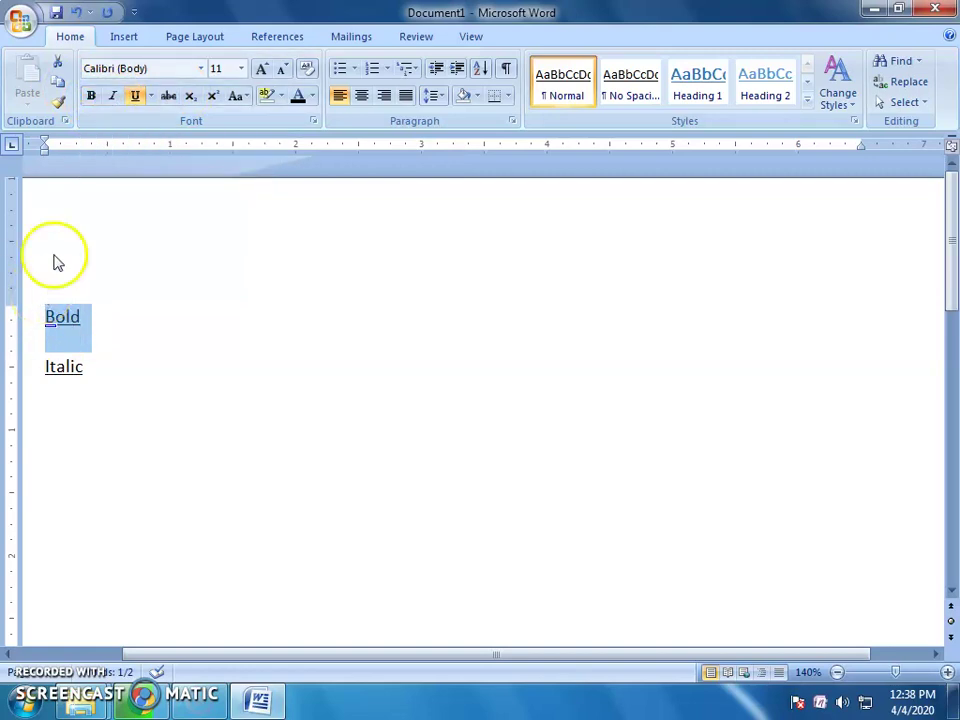
Make the word Bold bold and set the Italic line in italics.
{"action": "left_click", "coordinate": [91, 96]}
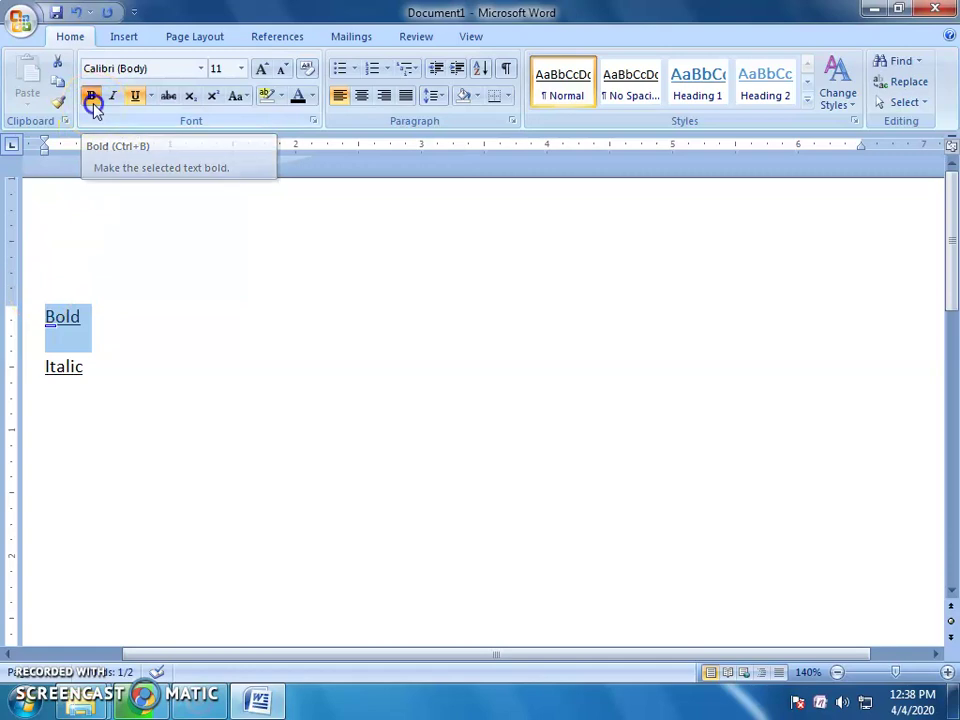
{"action": "left_click", "coordinate": [86, 366]}
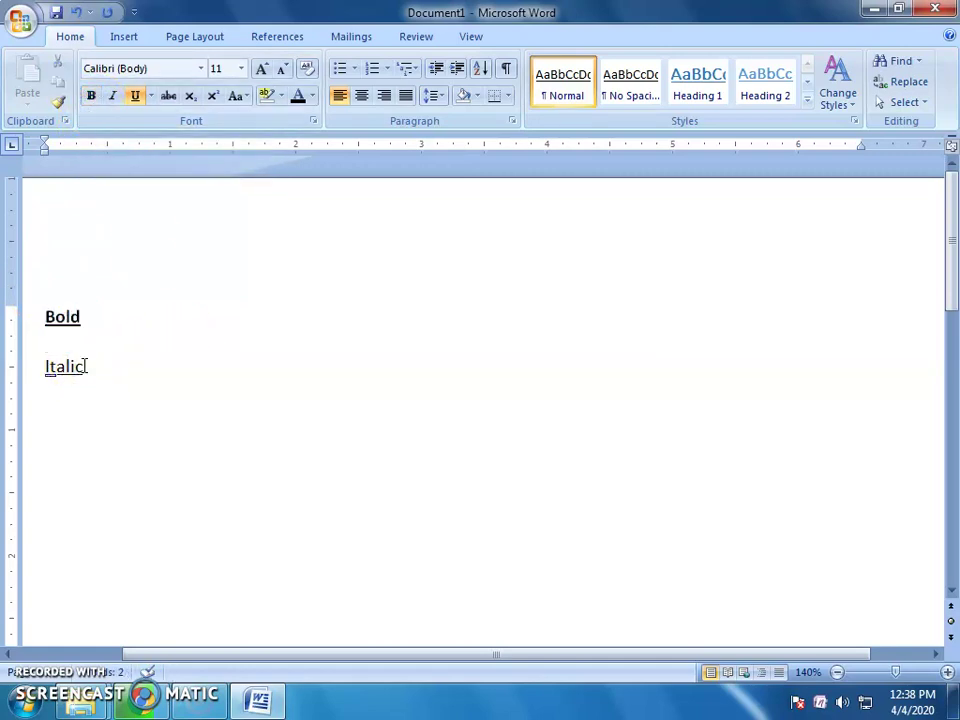
{"action": "double_click", "coordinate": [58, 370]}
{"action": "left_click", "coordinate": [87, 370]}
{"action": "left_click", "coordinate": [28, 364]}
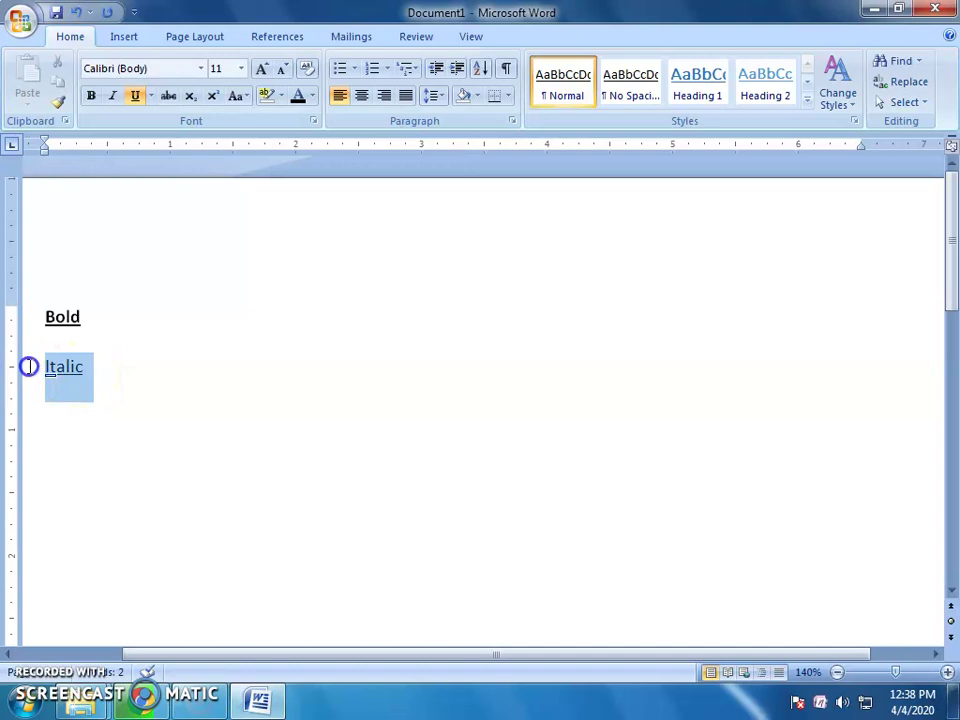
{"action": "left_click", "coordinate": [113, 97]}
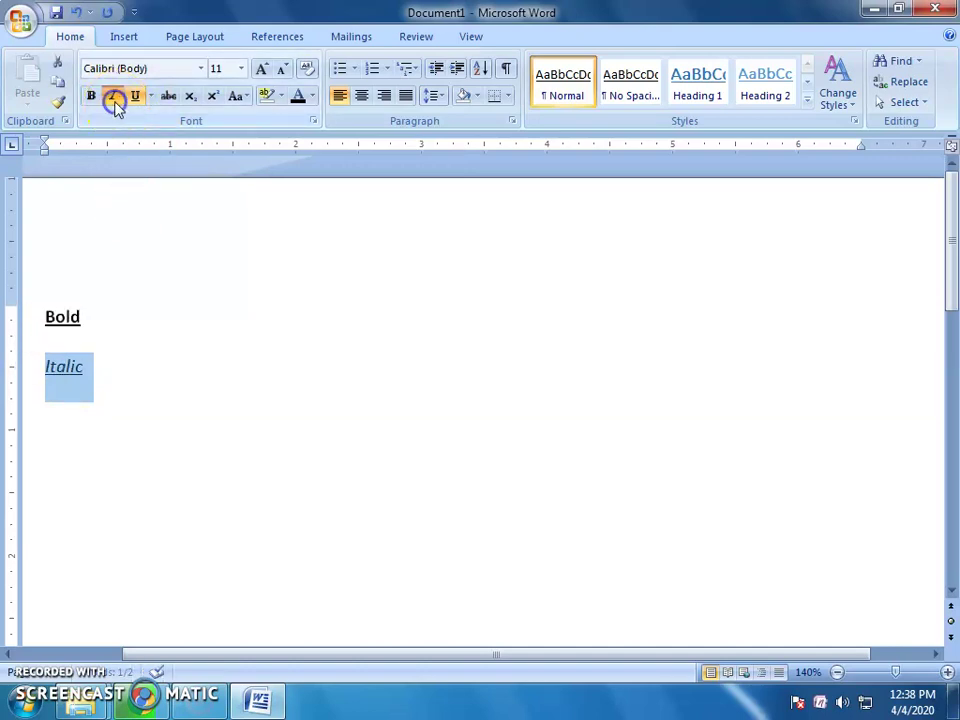
{"action": "left_click", "coordinate": [108, 367]}
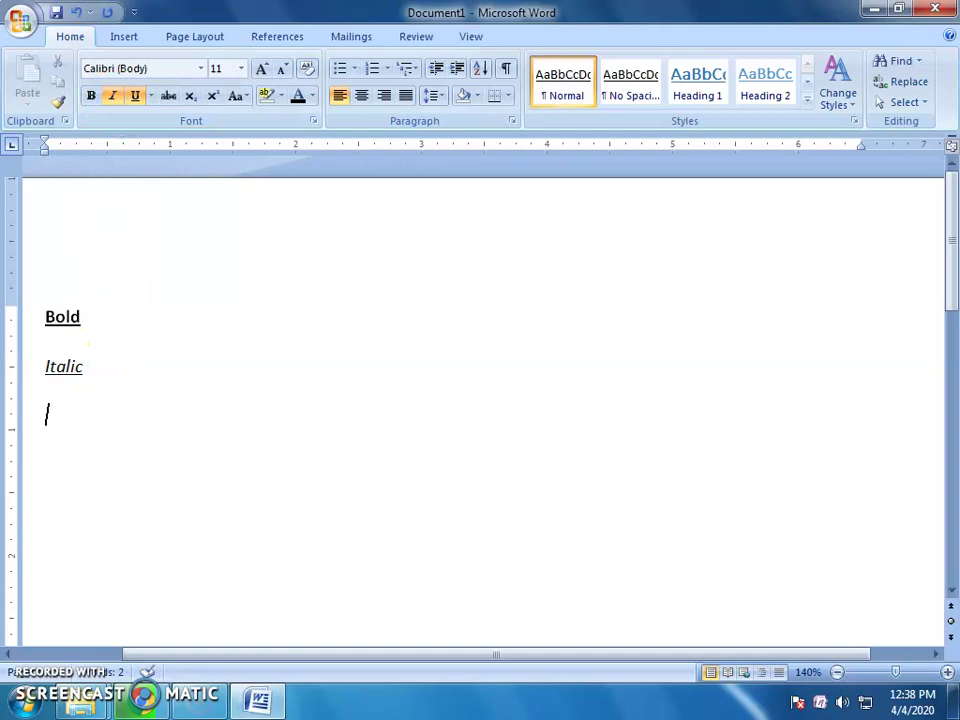
{"action": "type", "text": "underlin"}
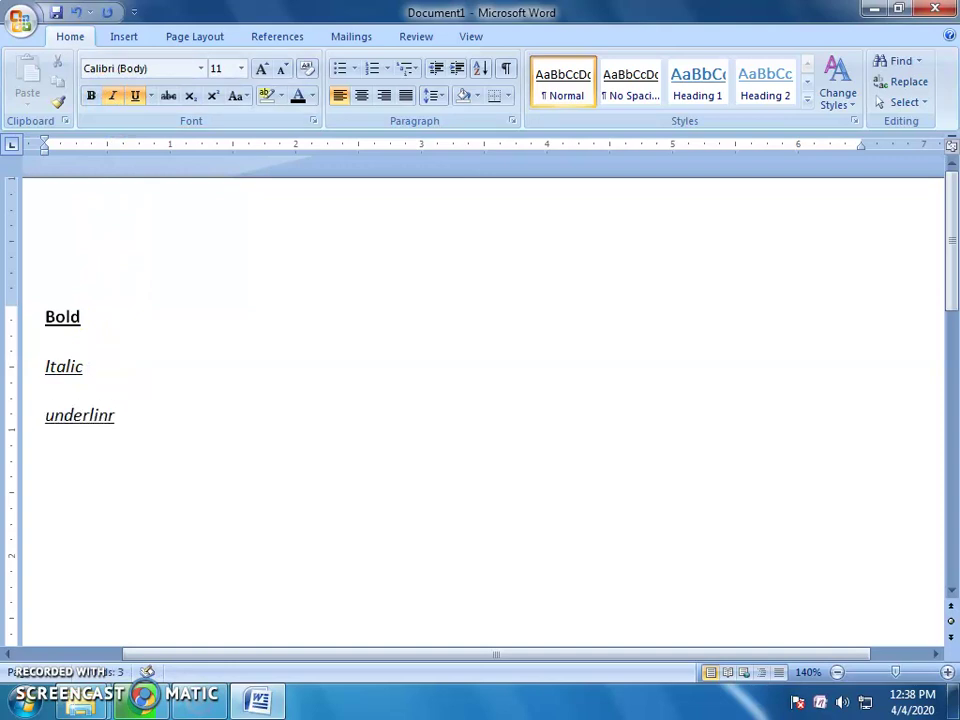
Finish typing the Underline line and apply underline formatting to it.
{"action": "type", "text": "e"}
{"action": "key", "text": "Return"}
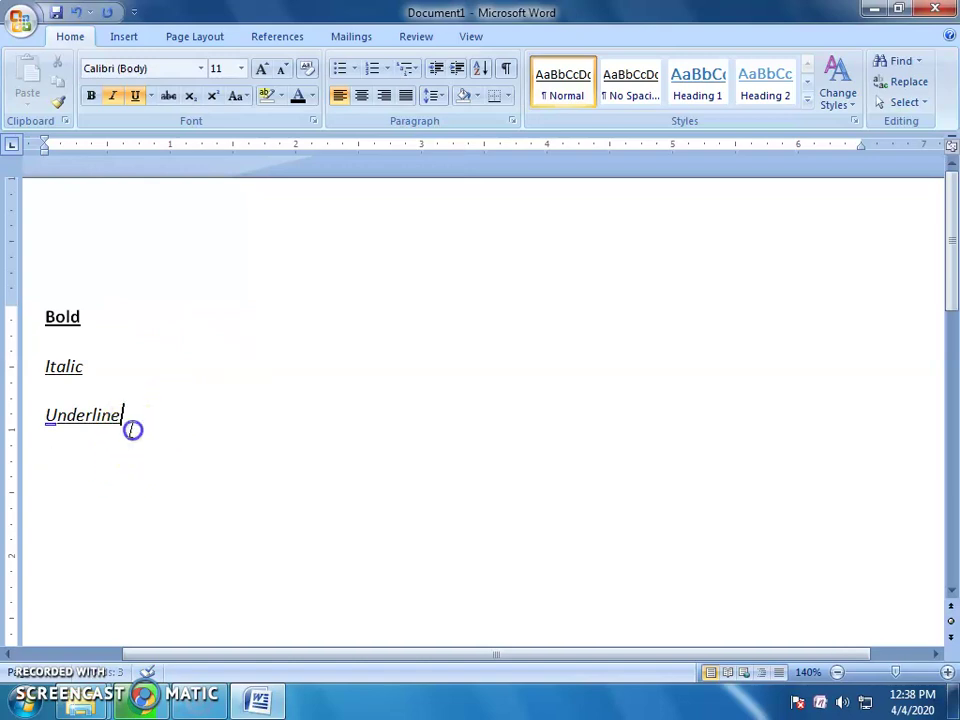
{"action": "triple_click", "coordinate": [131, 429]}
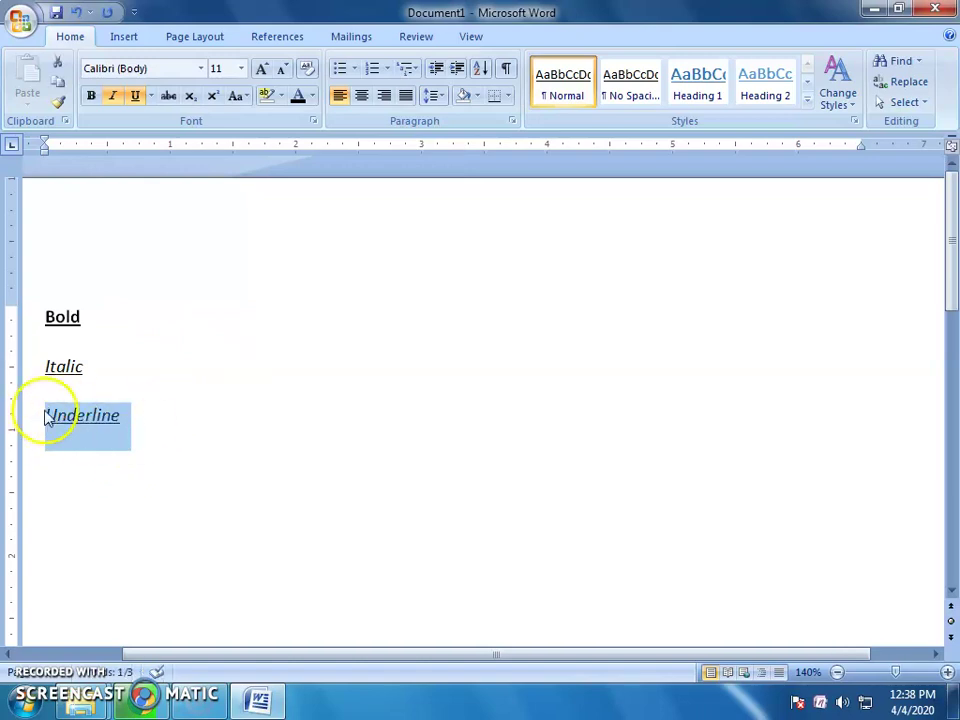
{"action": "left_click", "coordinate": [112, 95]}
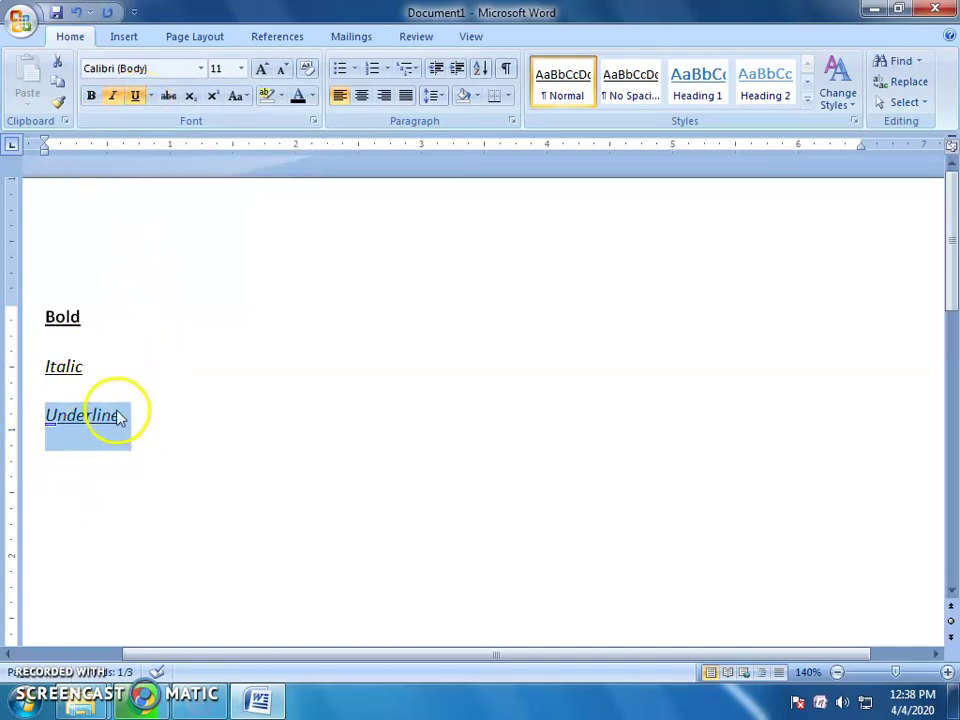
{"action": "left_click", "coordinate": [113, 95]}
{"action": "left_click", "coordinate": [135, 95]}
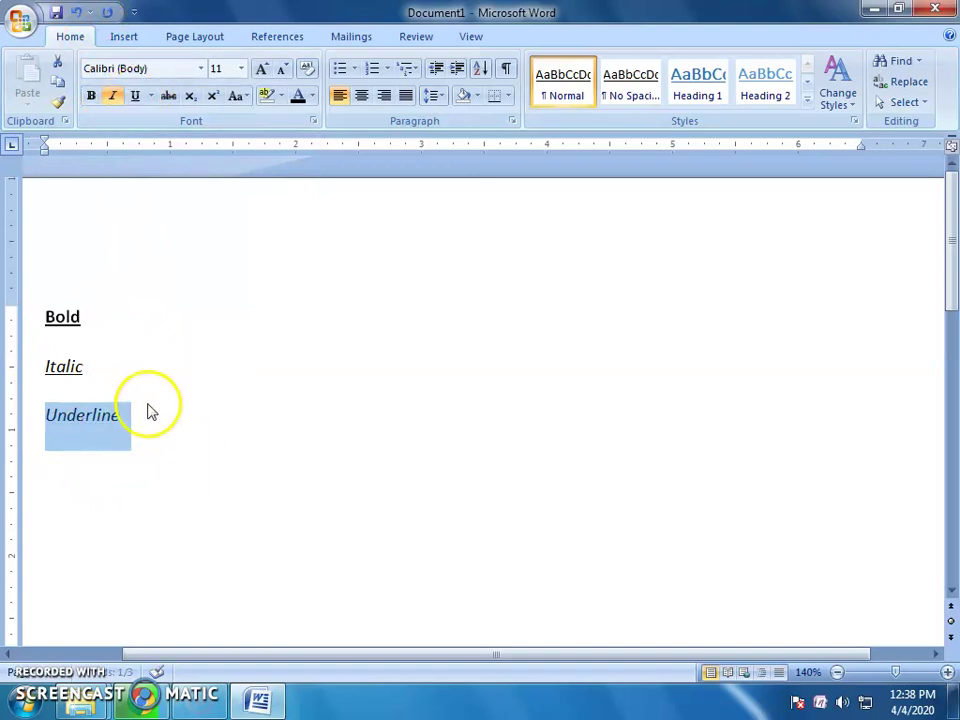
{"action": "left_click", "coordinate": [112, 95]}
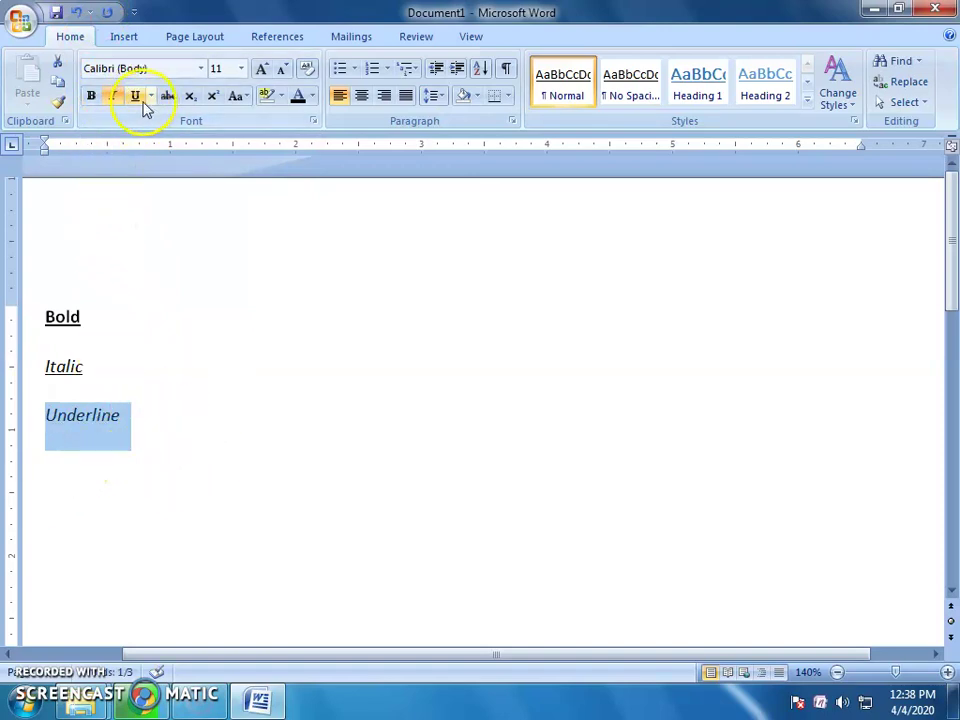
{"action": "left_click", "coordinate": [136, 97]}
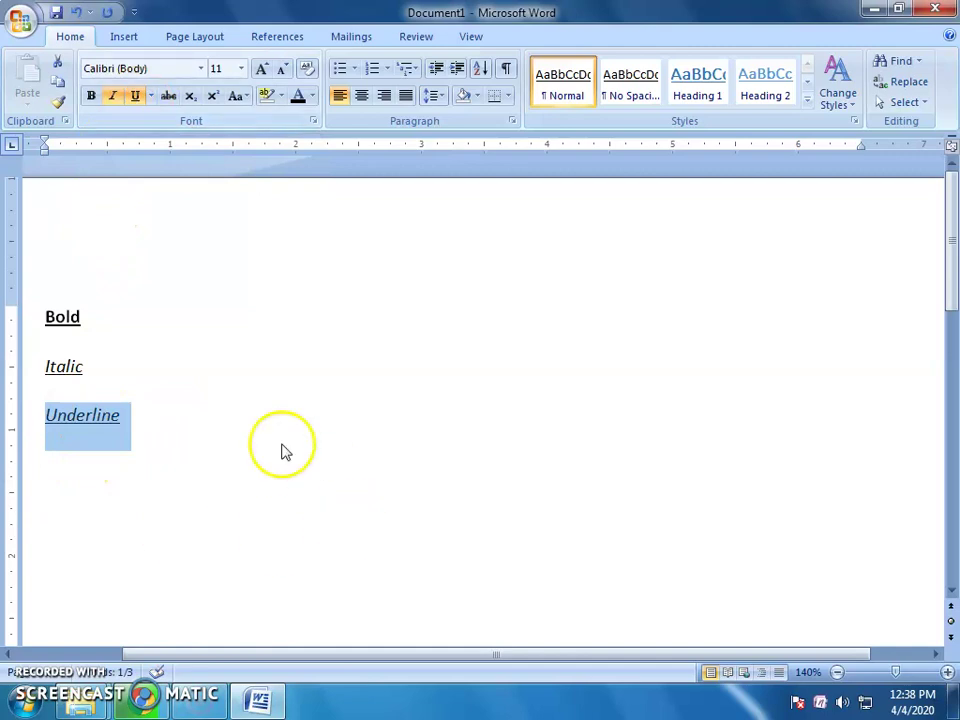
{"action": "key", "text": "ctrl+i"}
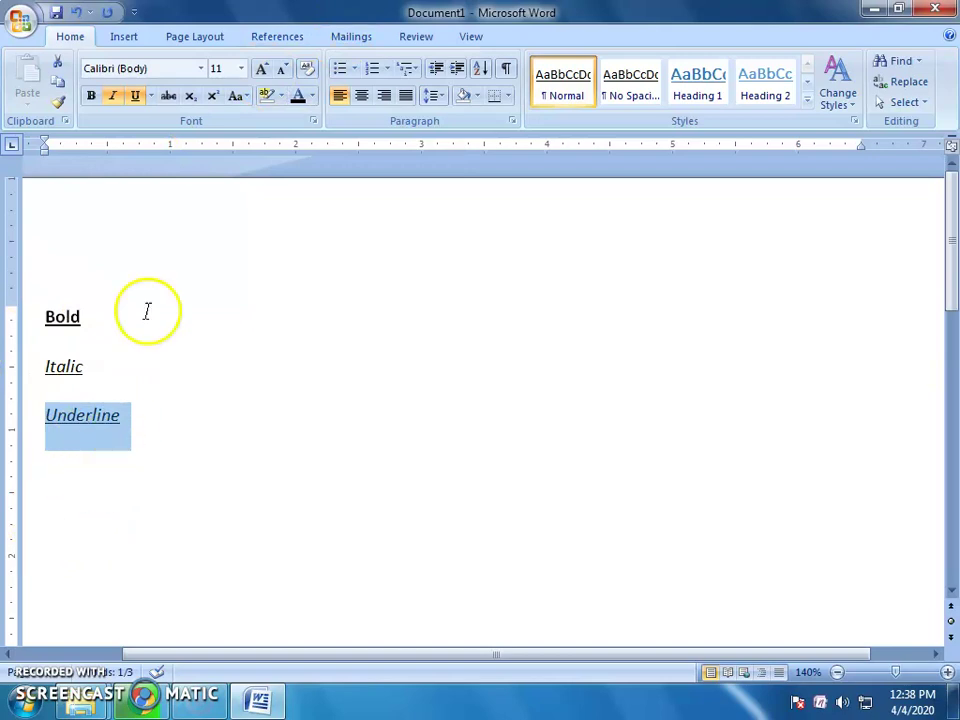
Give the word Underline a double underline, then reselect that line.
{"action": "left_click", "coordinate": [151, 97]}
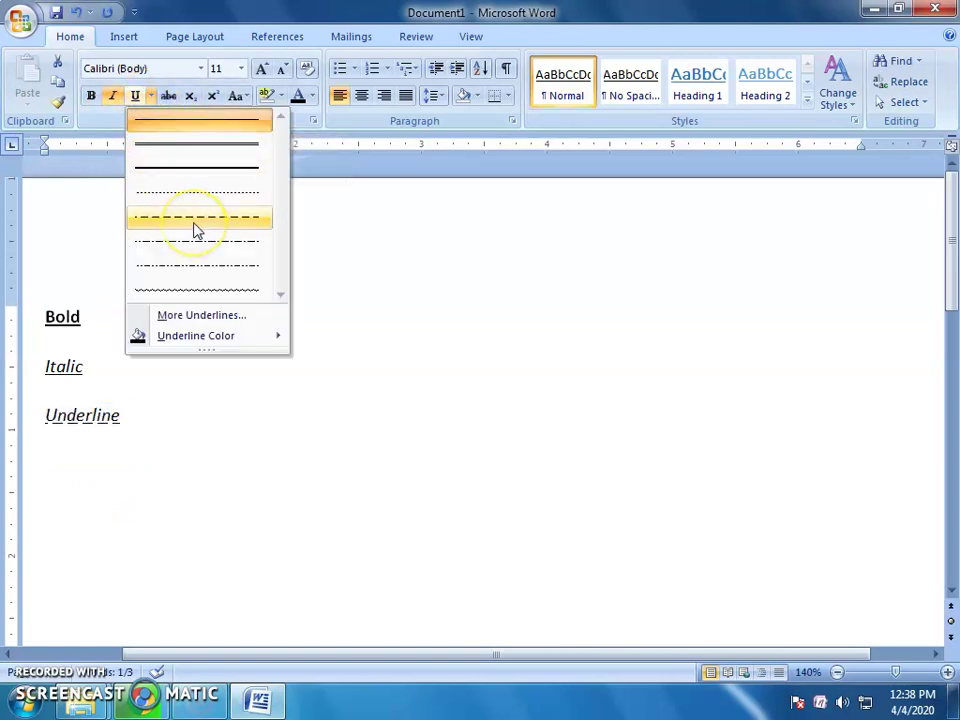
{"action": "left_click", "coordinate": [213, 150]}
{"action": "left_click", "coordinate": [156, 418]}
{"action": "left_click_drag", "start_coordinate": [134, 426], "coordinate": [47, 426]}
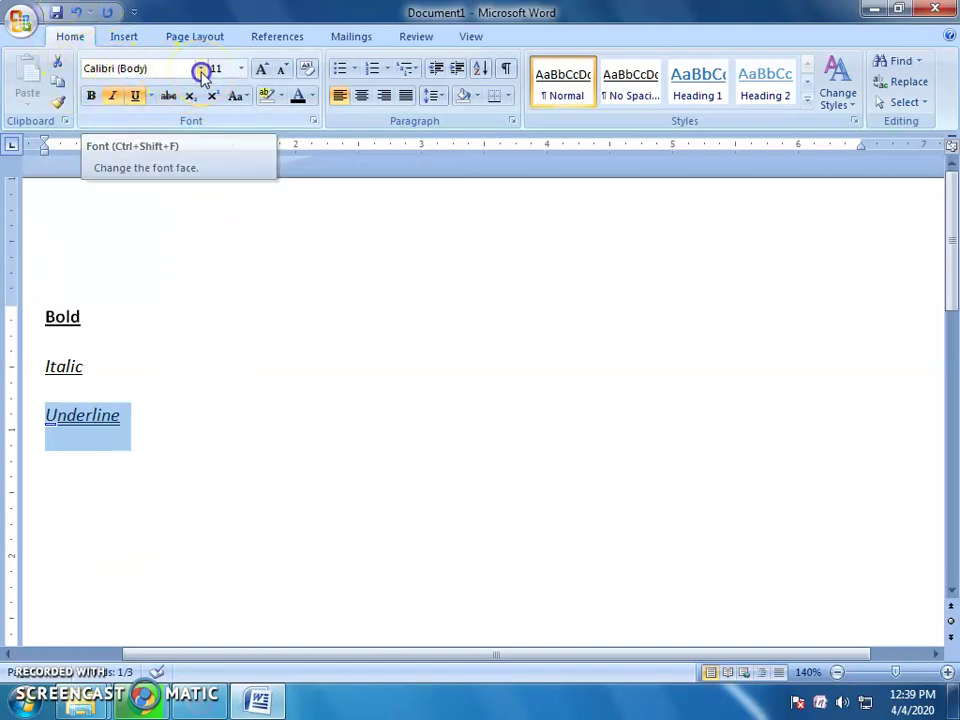
Set the Underline line in brown Broadway at 16 pt.
{"action": "left_click", "coordinate": [201, 70]}
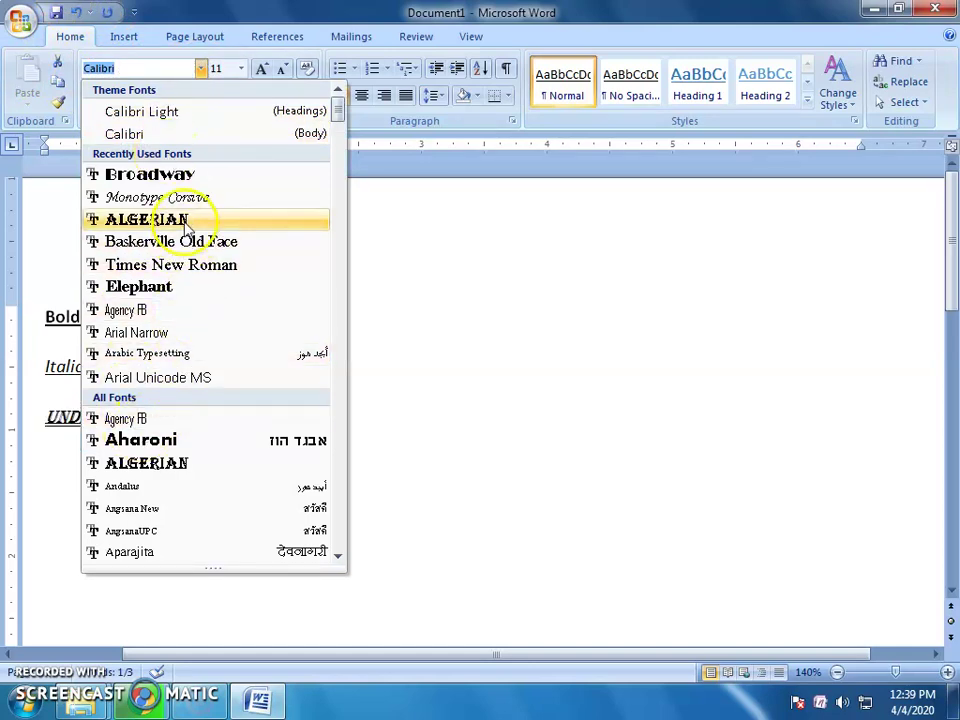
{"action": "left_click", "coordinate": [150, 178]}
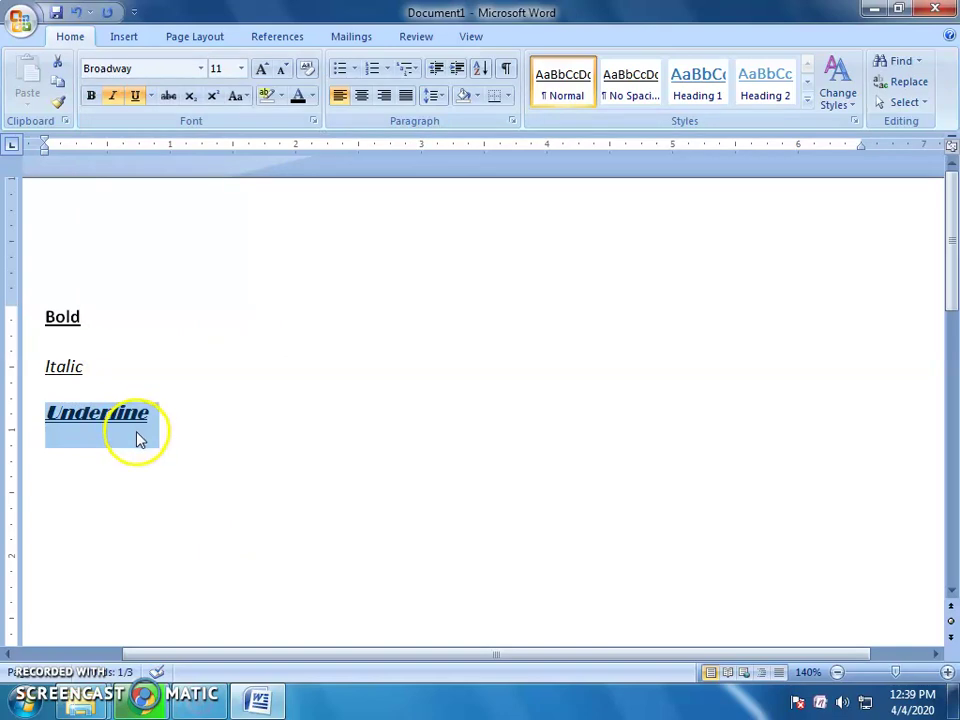
{"action": "left_click", "coordinate": [312, 97]}
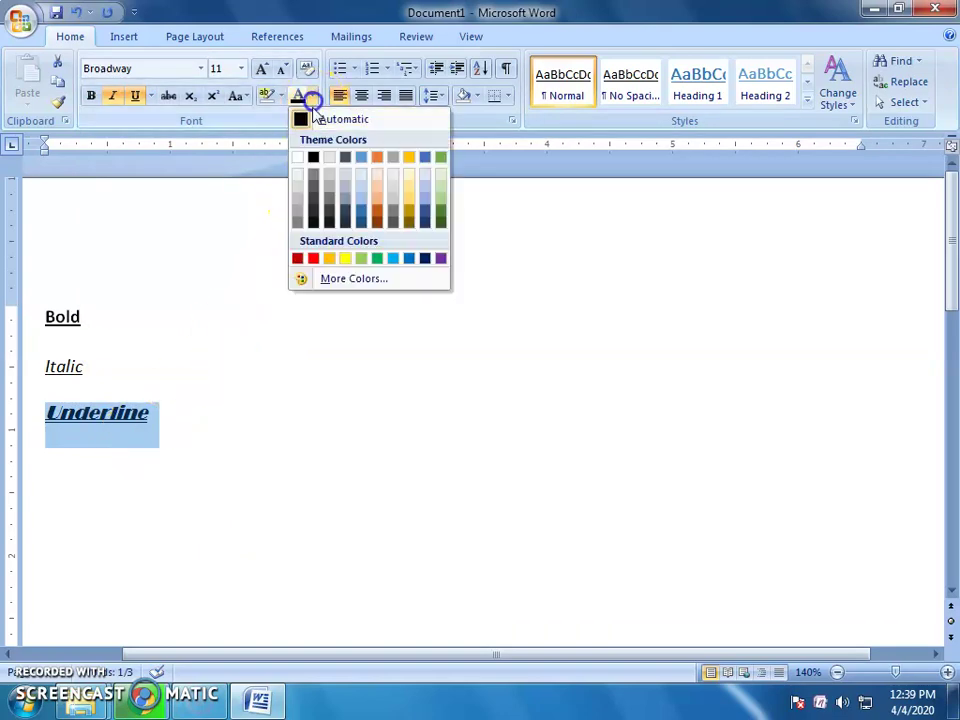
{"action": "left_click", "coordinate": [373, 214]}
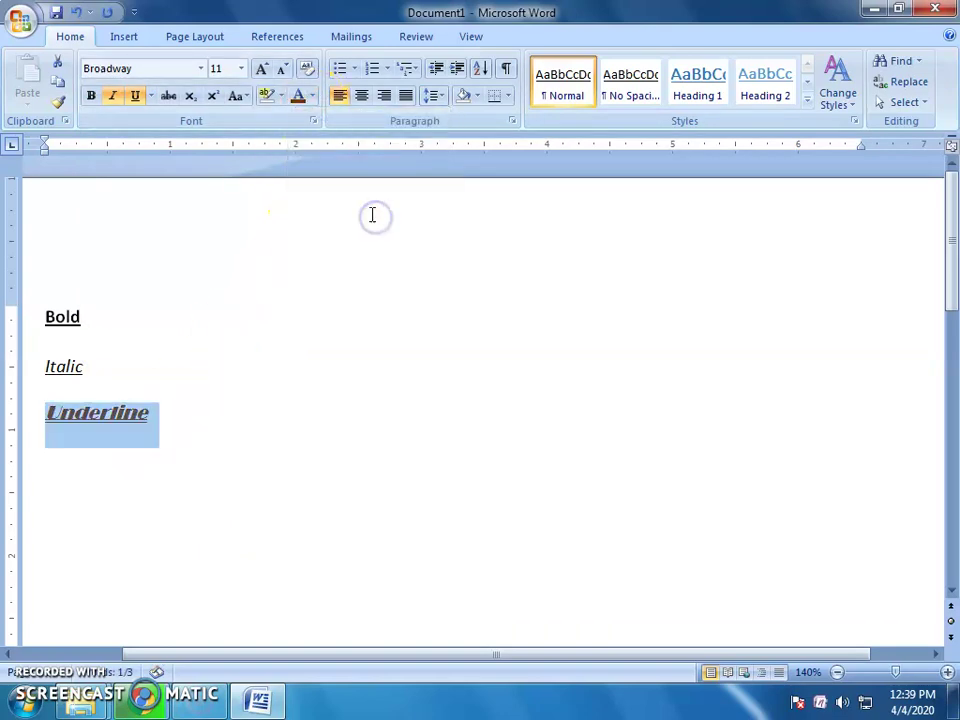
{"action": "left_click", "coordinate": [261, 70]}
{"action": "left_click", "coordinate": [261, 70]}
{"action": "left_click", "coordinate": [261, 70]}
{"action": "left_click", "coordinate": [261, 70]}
{"action": "left_click", "coordinate": [261, 70]}
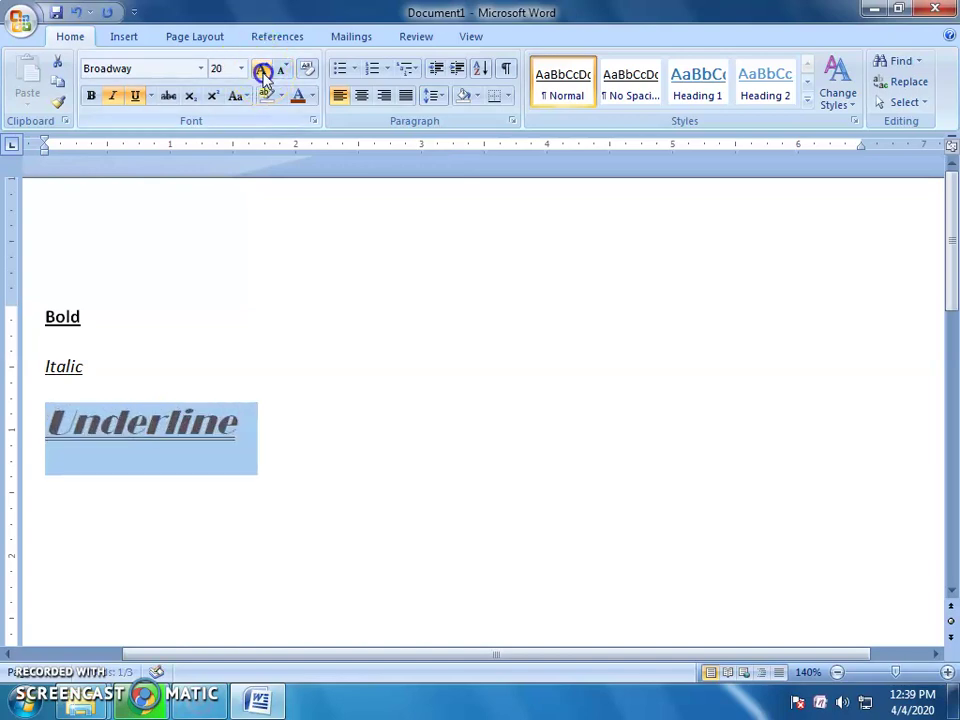
{"action": "left_click", "coordinate": [285, 72]}
{"action": "left_click", "coordinate": [285, 72]}
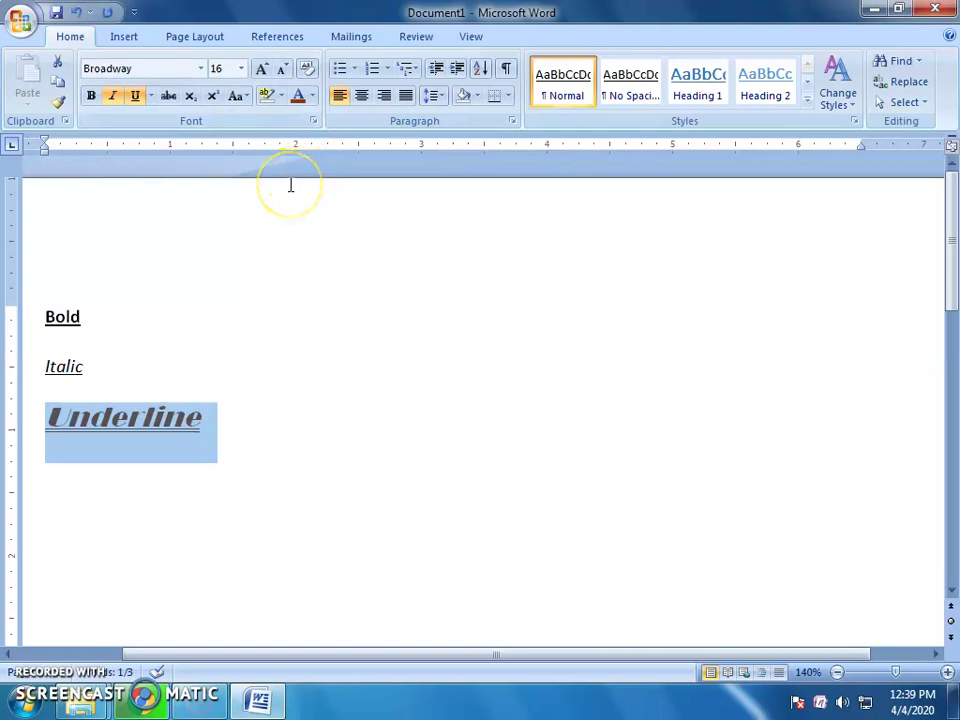
Try the paragraph alignments and leave the Underline line left-aligned.
{"action": "left_click", "coordinate": [362, 96]}
{"action": "left_click", "coordinate": [381, 97]}
{"action": "left_click", "coordinate": [362, 96]}
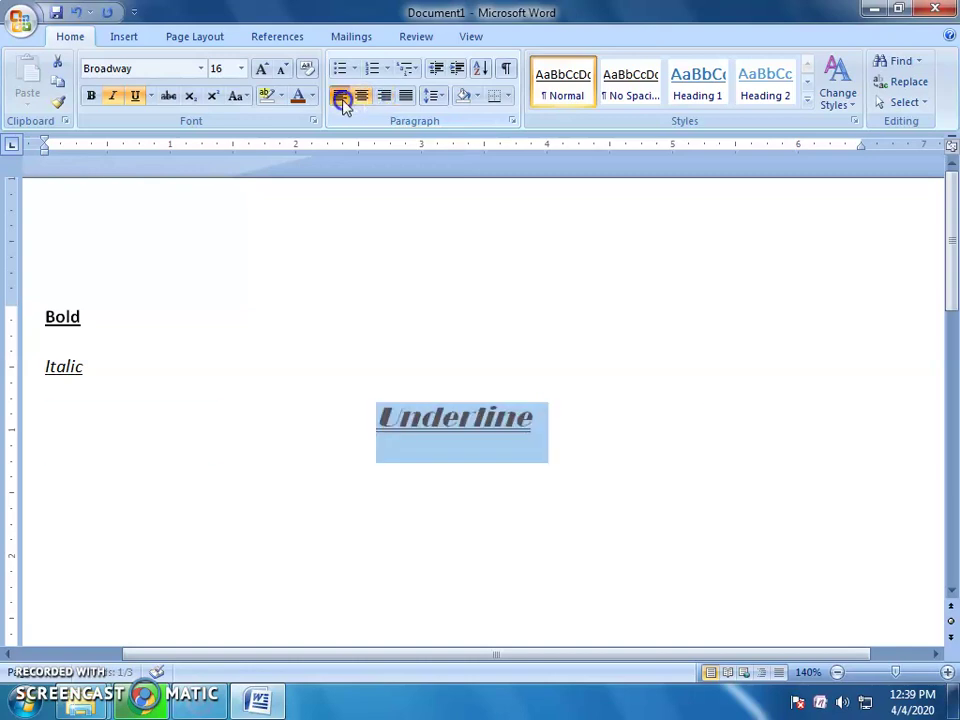
{"action": "left_click", "coordinate": [341, 97]}
{"action": "left_click", "coordinate": [362, 97]}
{"action": "left_click", "coordinate": [341, 96]}
{"action": "left_click", "coordinate": [264, 418]}
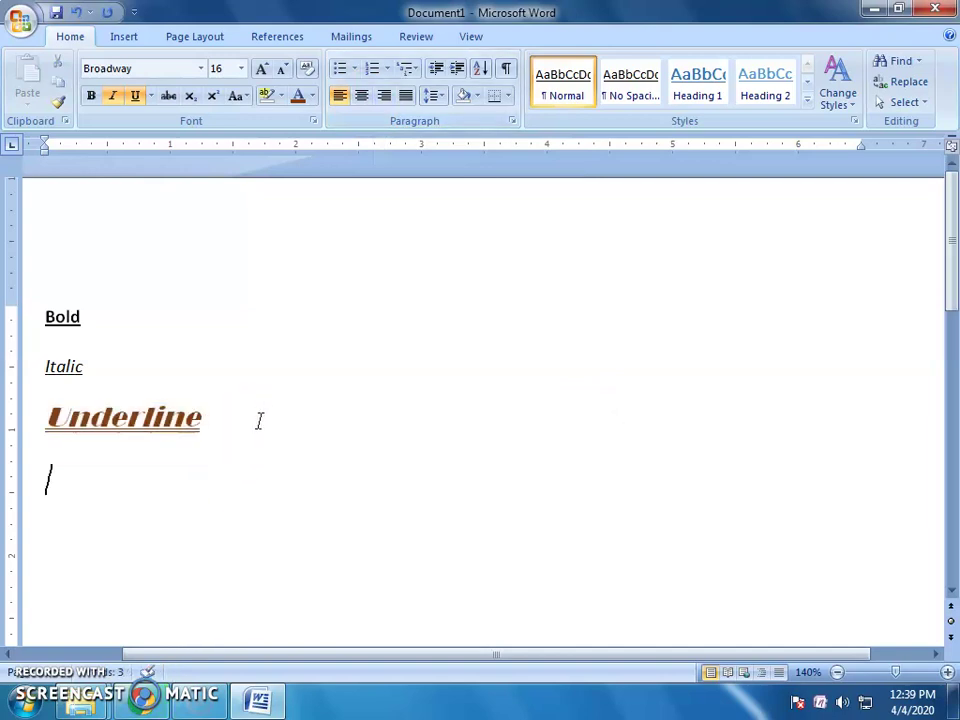
{"action": "left_click_drag", "start_coordinate": [116, 535], "coordinate": [290, 503]}
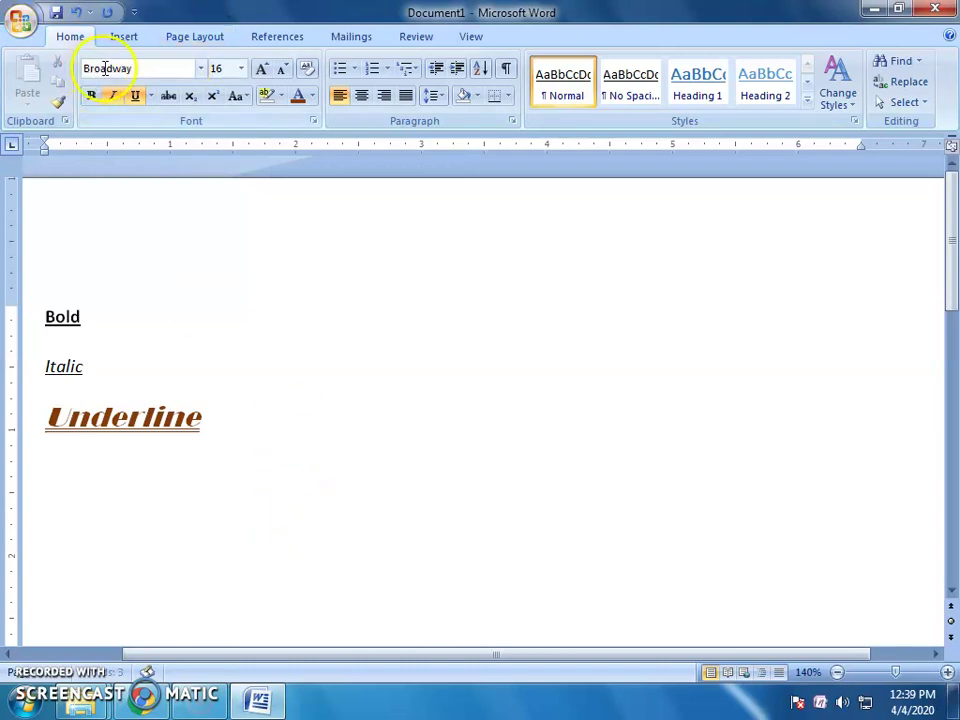
Insert a Chrysanthemum photo from Pictures > Sample Pictures.
{"action": "left_click", "coordinate": [124, 38]}
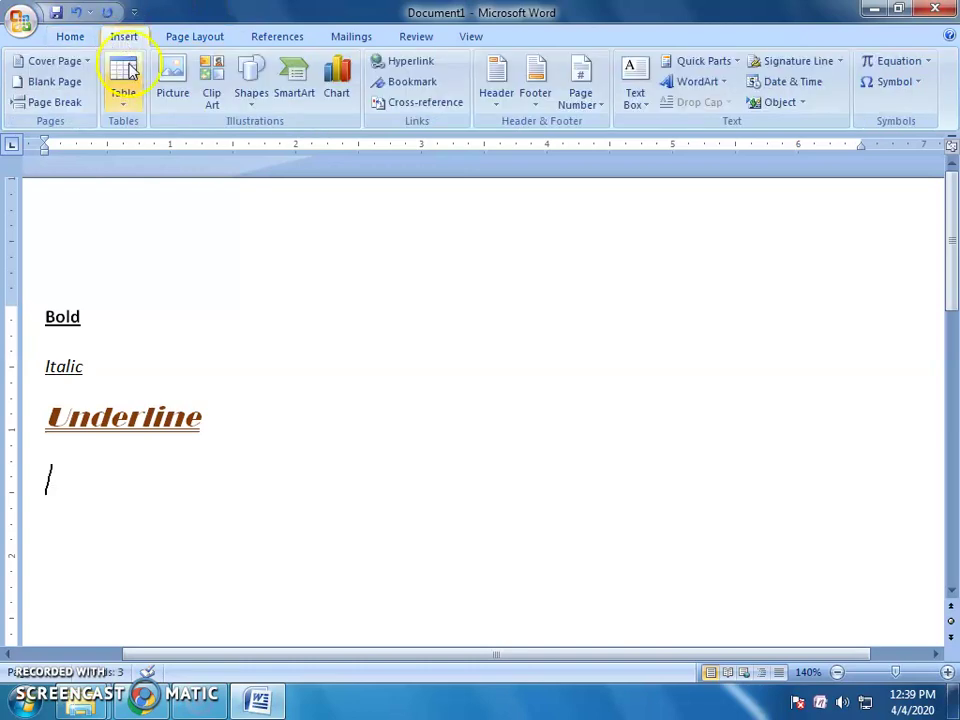
{"action": "left_click", "coordinate": [180, 105]}
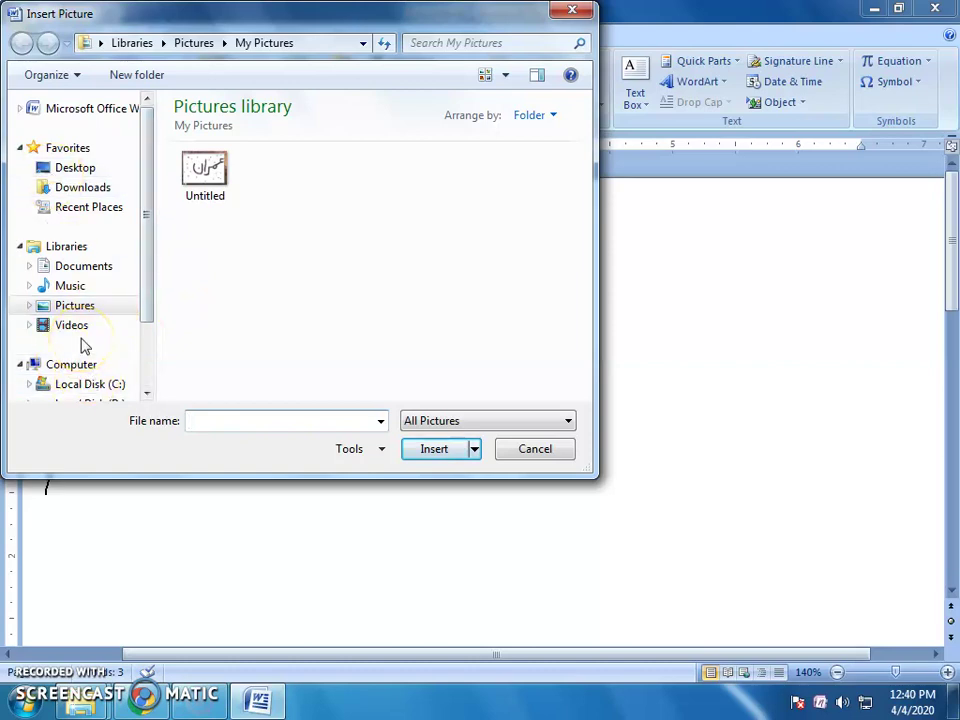
{"action": "left_click", "coordinate": [80, 169]}
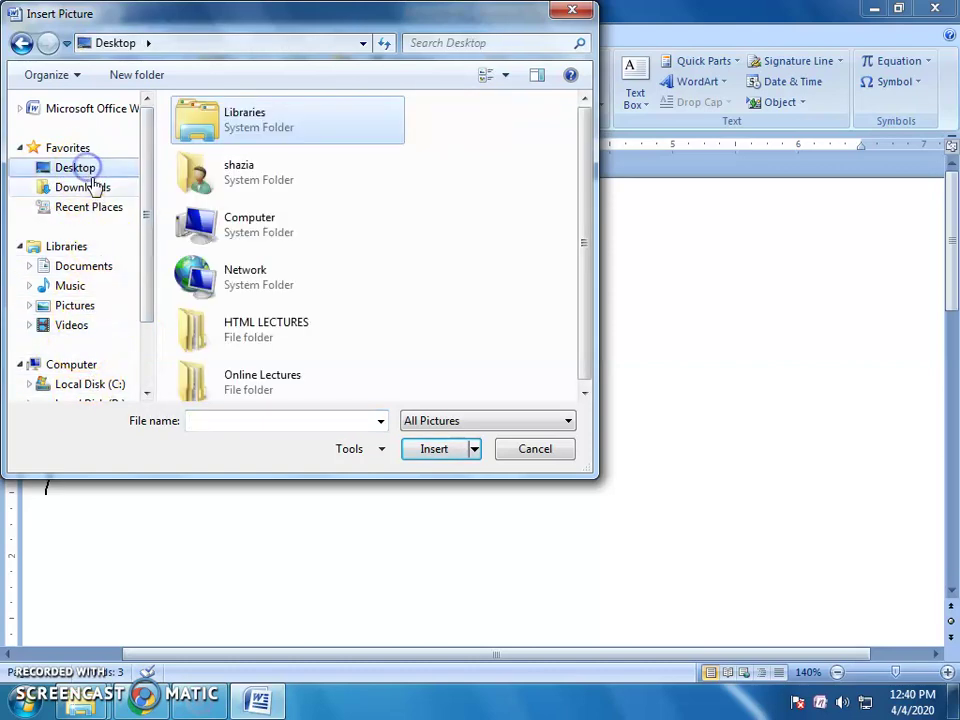
{"action": "left_click", "coordinate": [97, 192]}
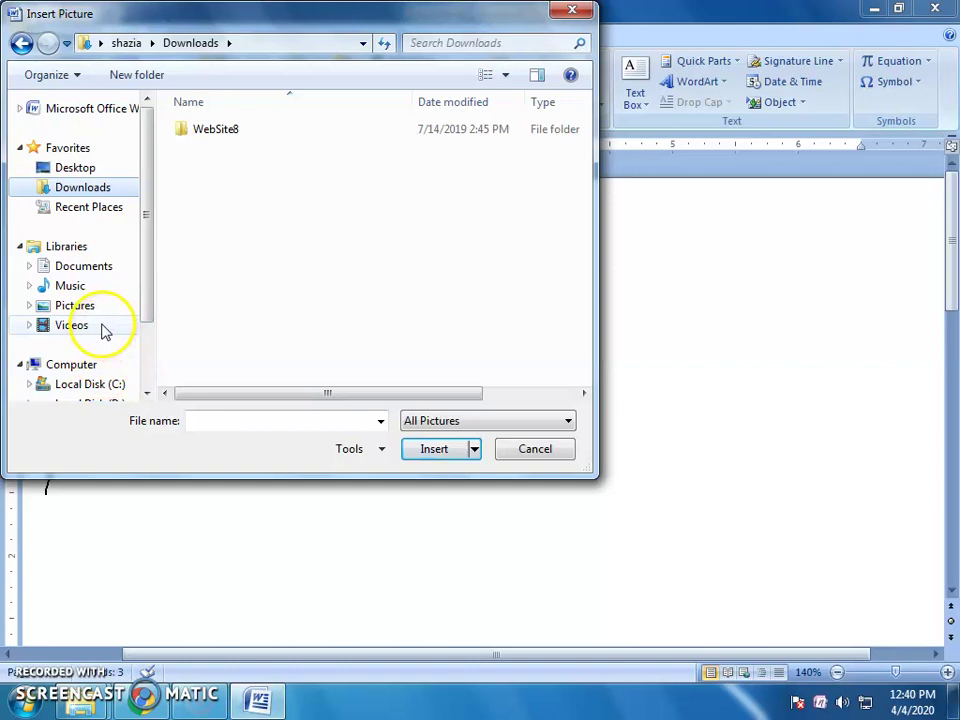
{"action": "left_click", "coordinate": [94, 312]}
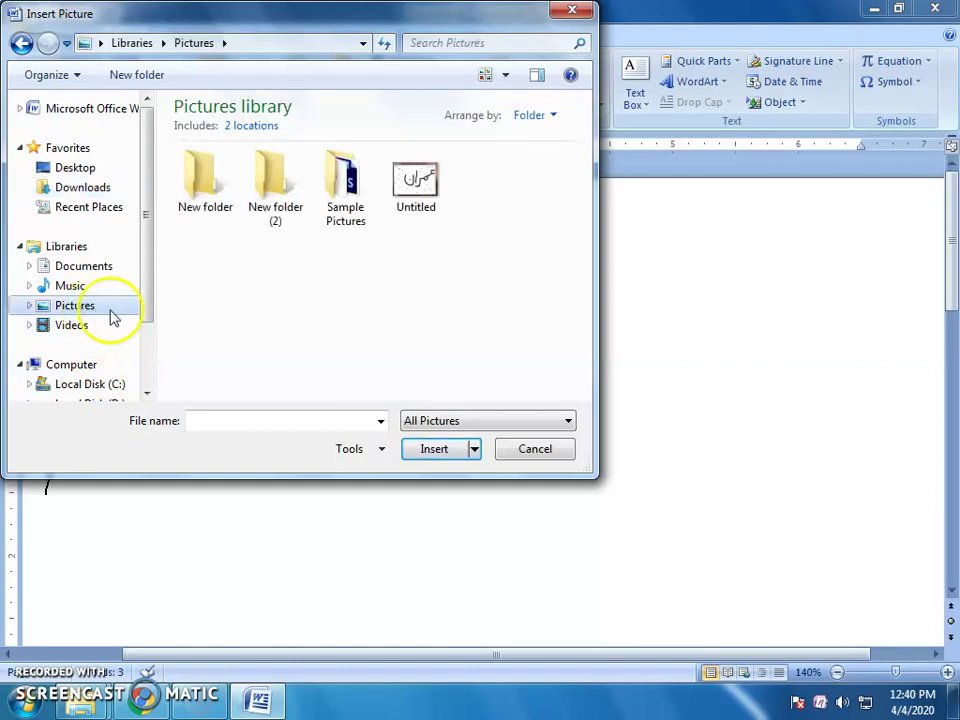
{"action": "double_click", "coordinate": [350, 222]}
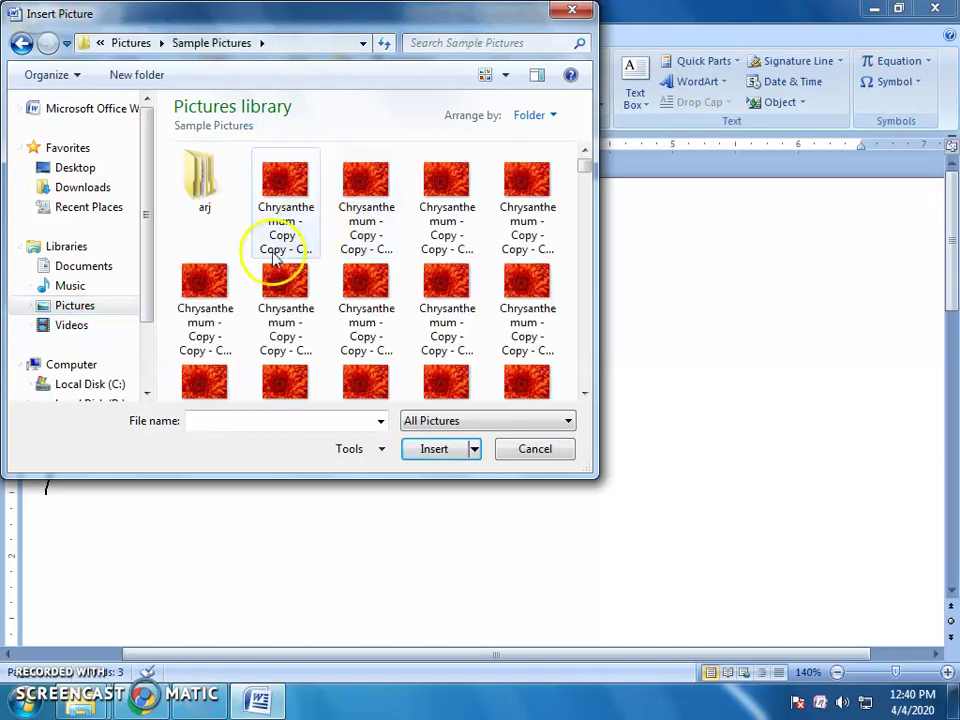
{"action": "left_click", "coordinate": [291, 307]}
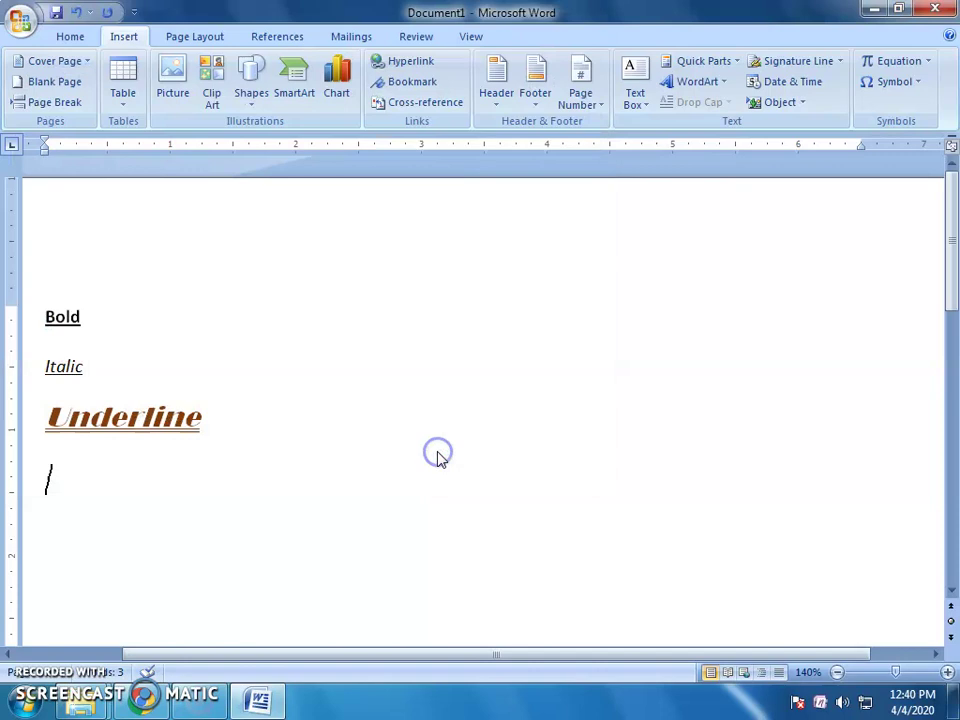
Shrink the chrysanthemum picture below Underline to about 1.55" by 2.06".
{"action": "scroll", "coordinate": [304, 625], "scroll_direction": "up", "scroll_amount": 3}
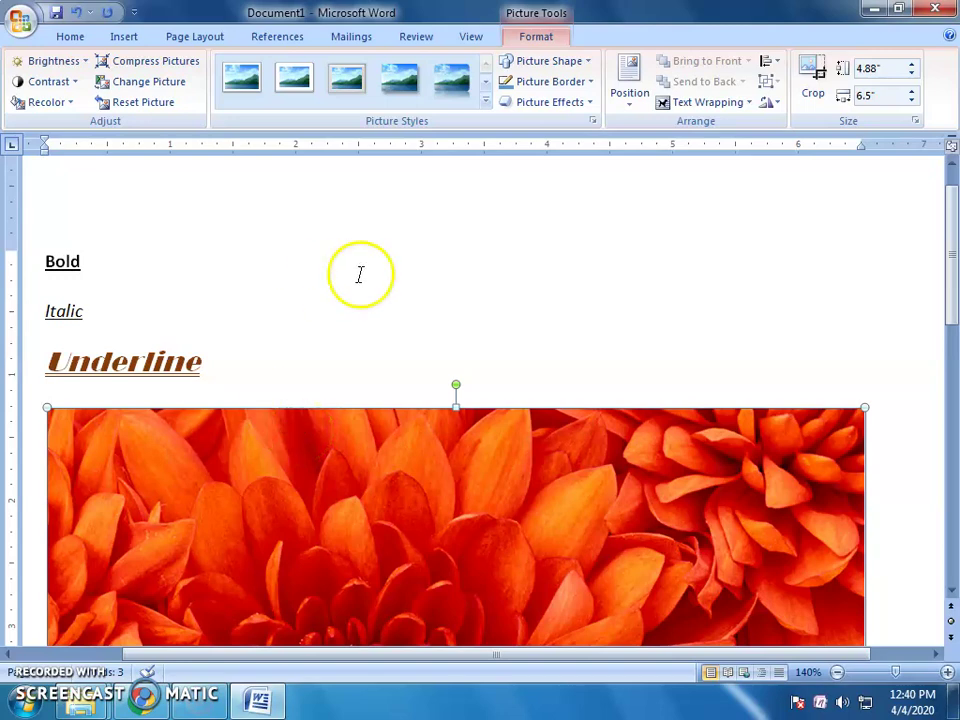
{"action": "scroll", "coordinate": [296, 403], "scroll_direction": "down", "scroll_amount": 3}
{"action": "scroll", "coordinate": [311, 411], "scroll_direction": "up", "scroll_amount": 3}
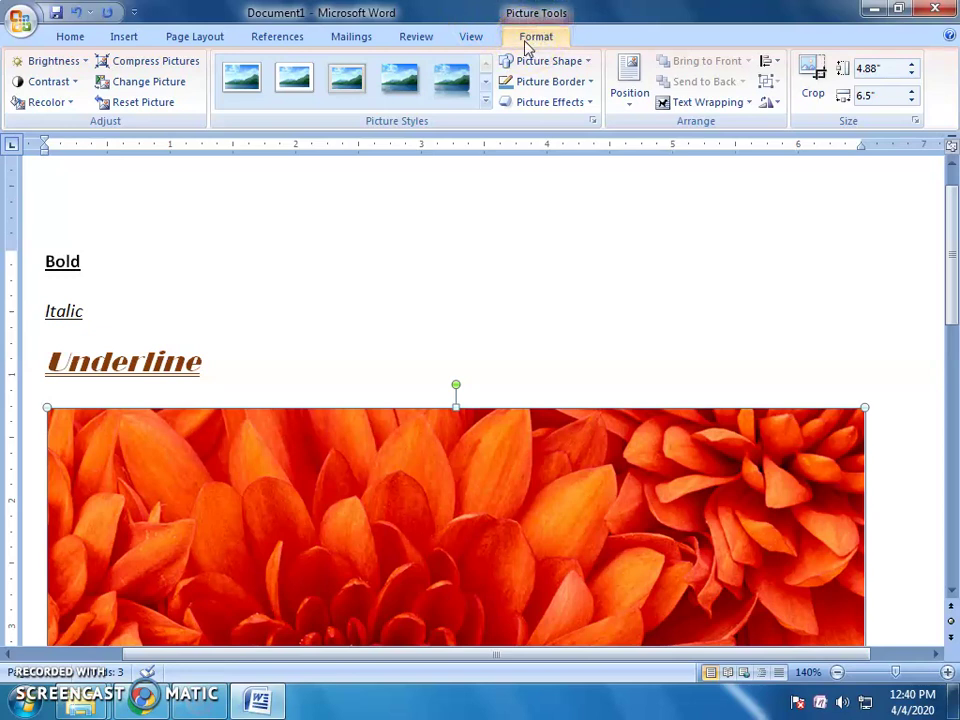
{"action": "scroll", "coordinate": [560, 600], "scroll_direction": "down", "scroll_amount": 6}
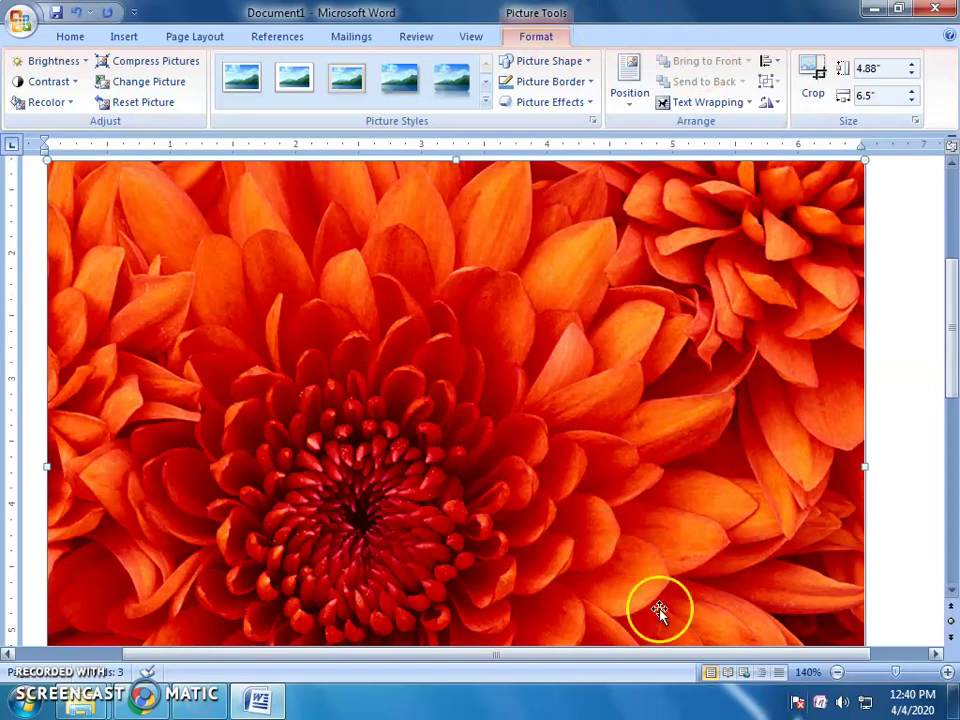
{"action": "scroll", "coordinate": [620, 545], "scroll_direction": "up", "scroll_amount": 4}
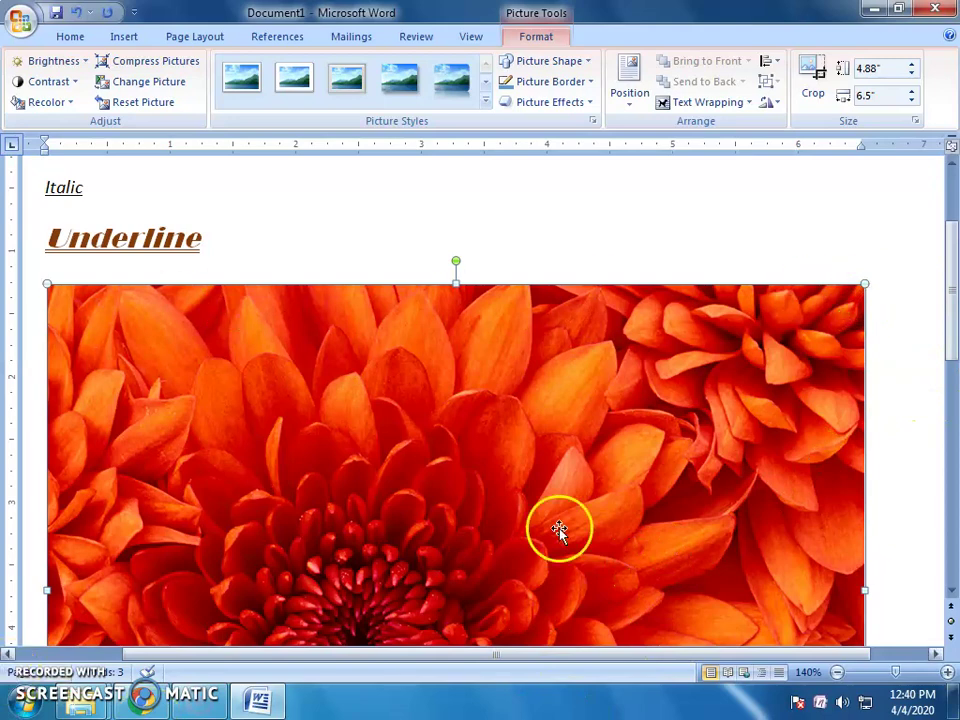
{"action": "scroll", "coordinate": [621, 401], "scroll_direction": "down", "scroll_amount": 1}
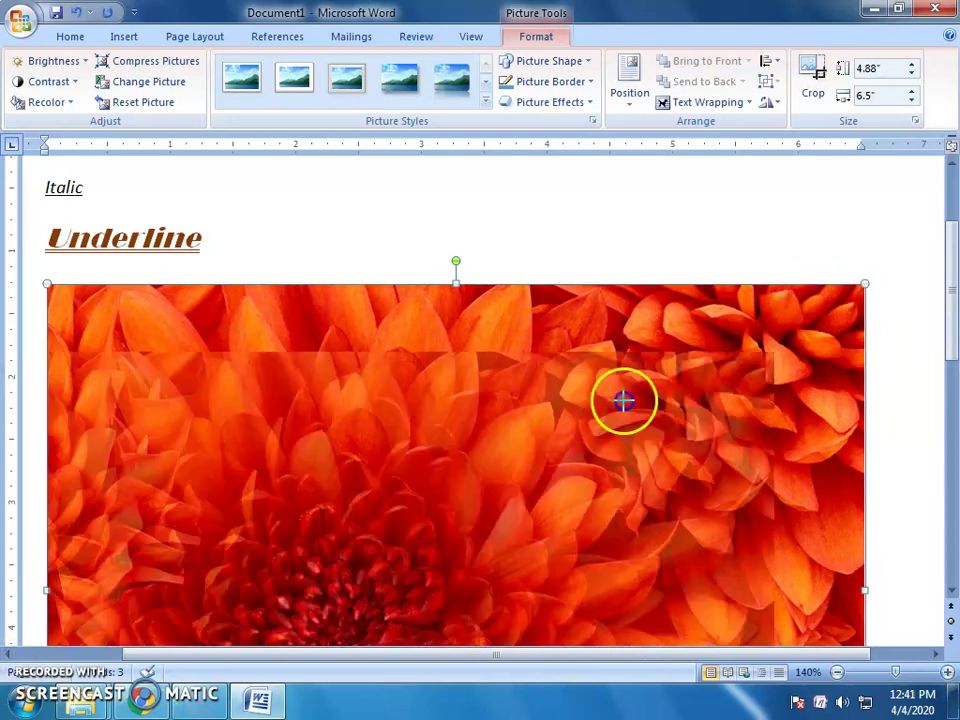
{"action": "left_click_drag", "start_coordinate": [184, 615], "coordinate": [368, 476]}
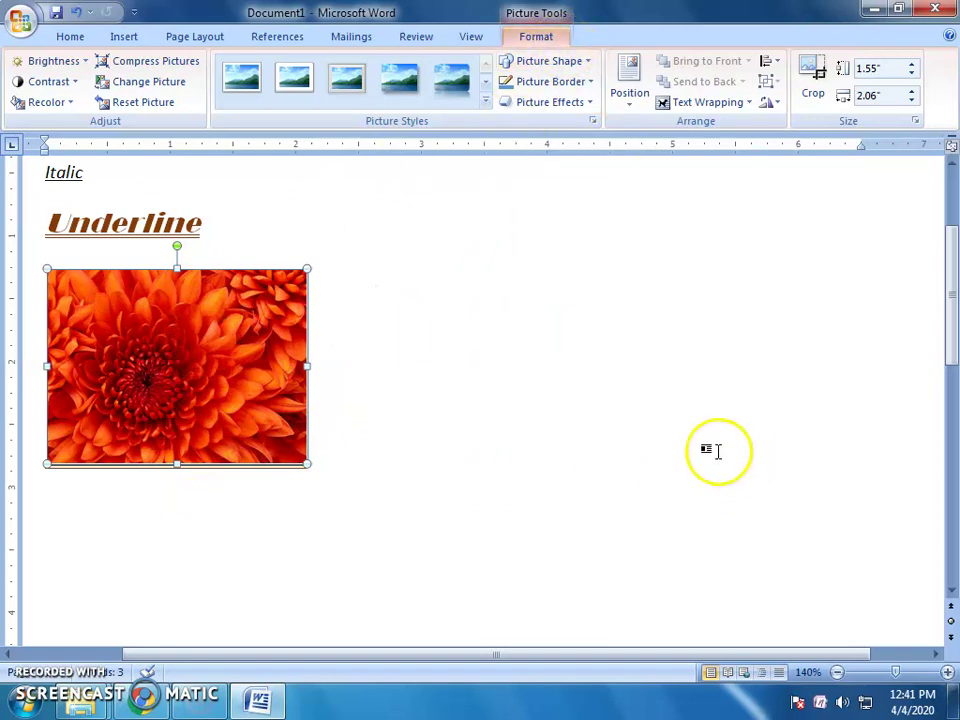
{"action": "left_click", "coordinate": [655, 380]}
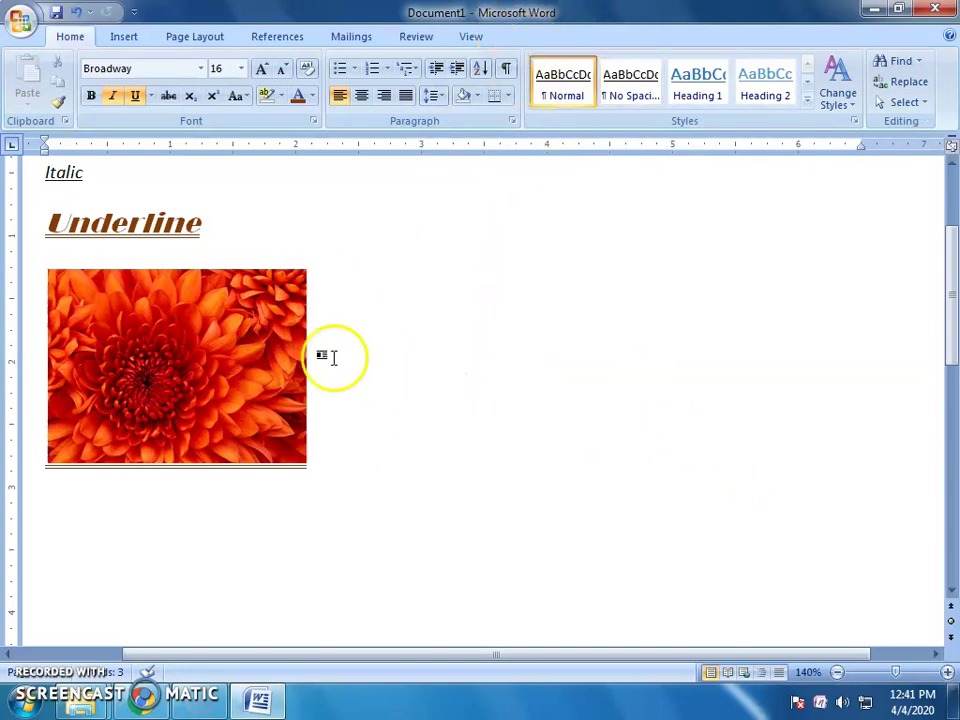
Set the flower picture to float with text wrapping and drag it right, beside Underline.
{"action": "left_click", "coordinate": [176, 401]}
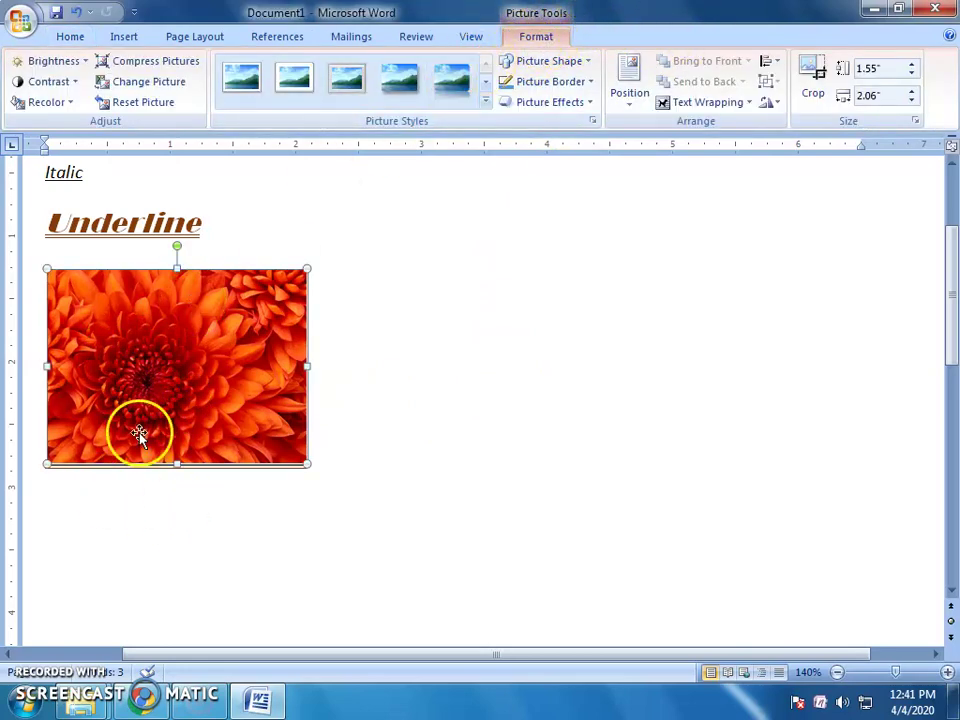
{"action": "left_click_drag", "start_coordinate": [315, 462], "coordinate": [437, 430]}
{"action": "mouse_move", "coordinate": [184, 435]}
{"action": "left_mouse_down"}
{"action": "mouse_move", "coordinate": [309, 399]}
{"action": "mouse_move", "coordinate": [309, 388]}
{"action": "left_mouse_up"}
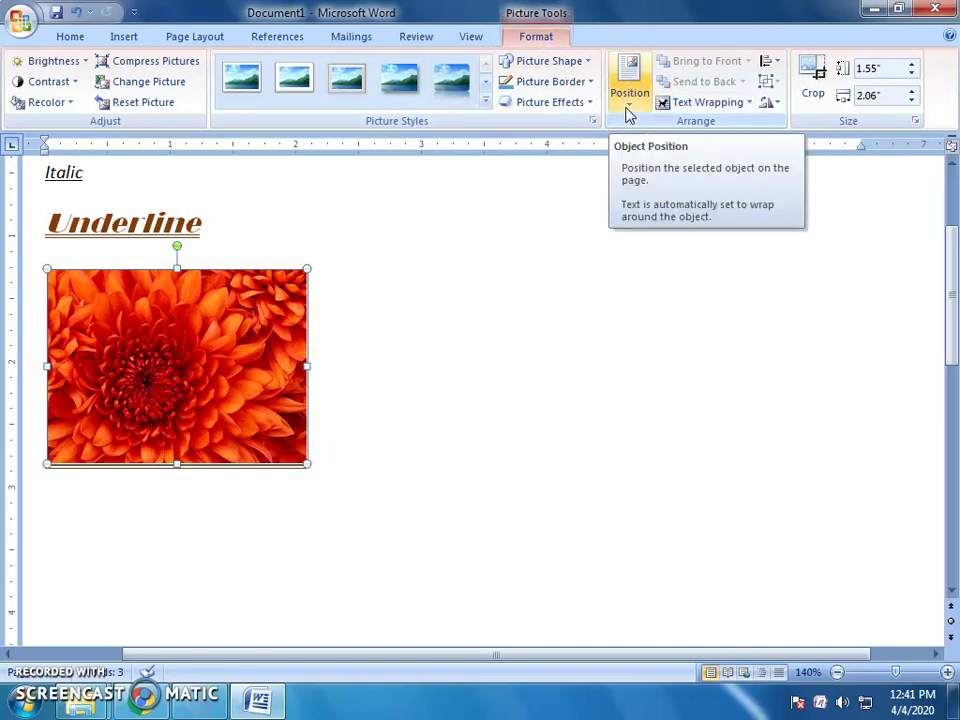
{"action": "left_click", "coordinate": [628, 112]}
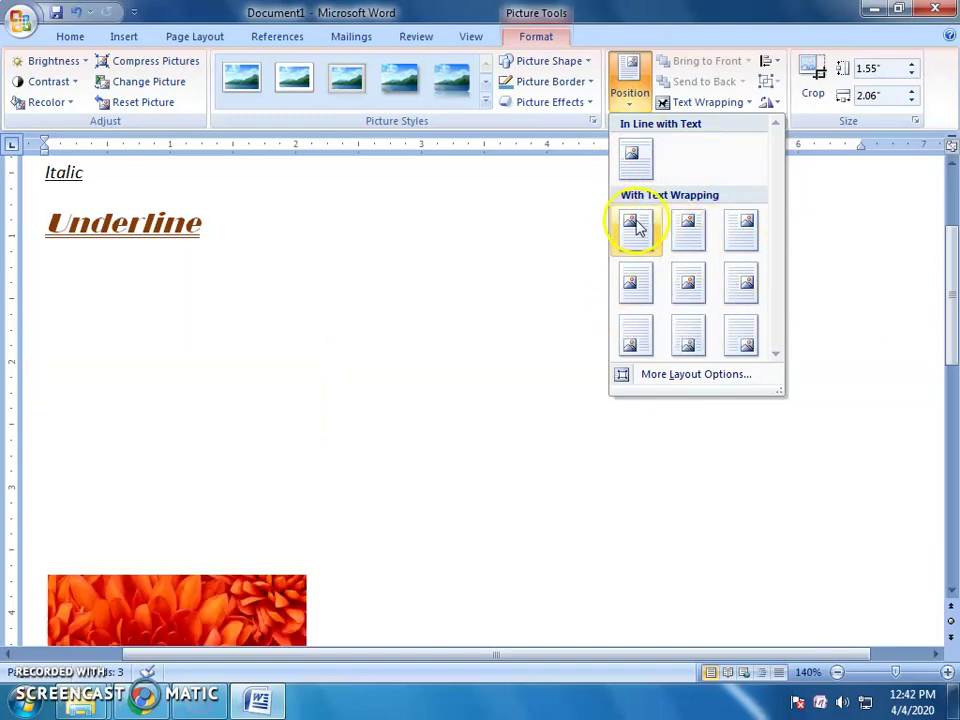
{"action": "left_click", "coordinate": [735, 250]}
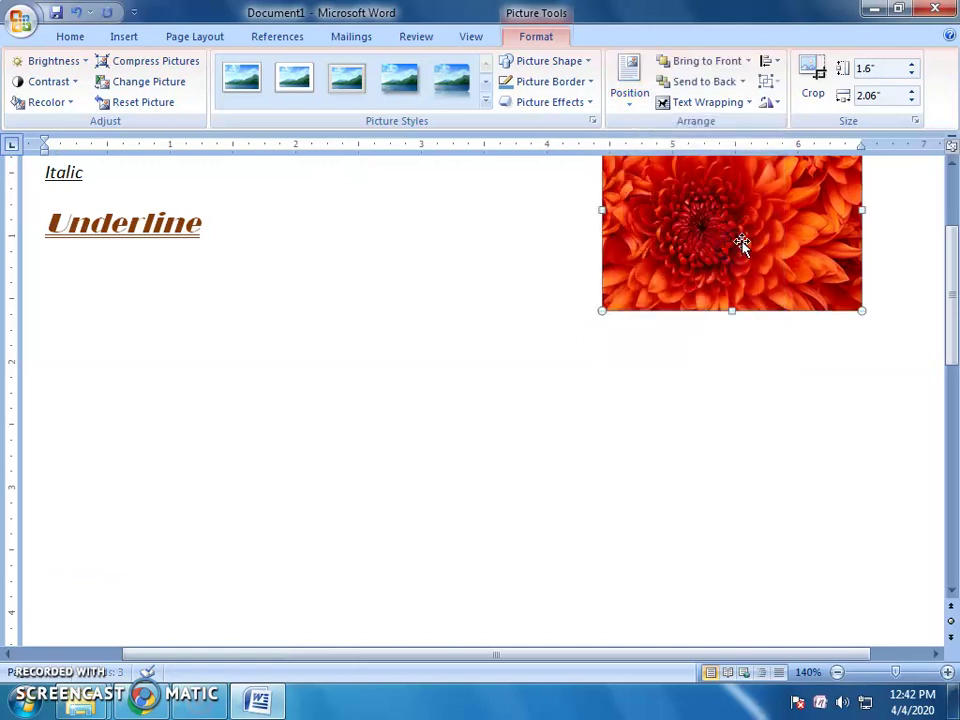
{"action": "mouse_move", "coordinate": [802, 220]}
{"action": "left_mouse_down"}
{"action": "mouse_move", "coordinate": [246, 508]}
{"action": "mouse_move", "coordinate": [454, 506]}
{"action": "mouse_move", "coordinate": [760, 388]}
{"action": "left_mouse_up"}
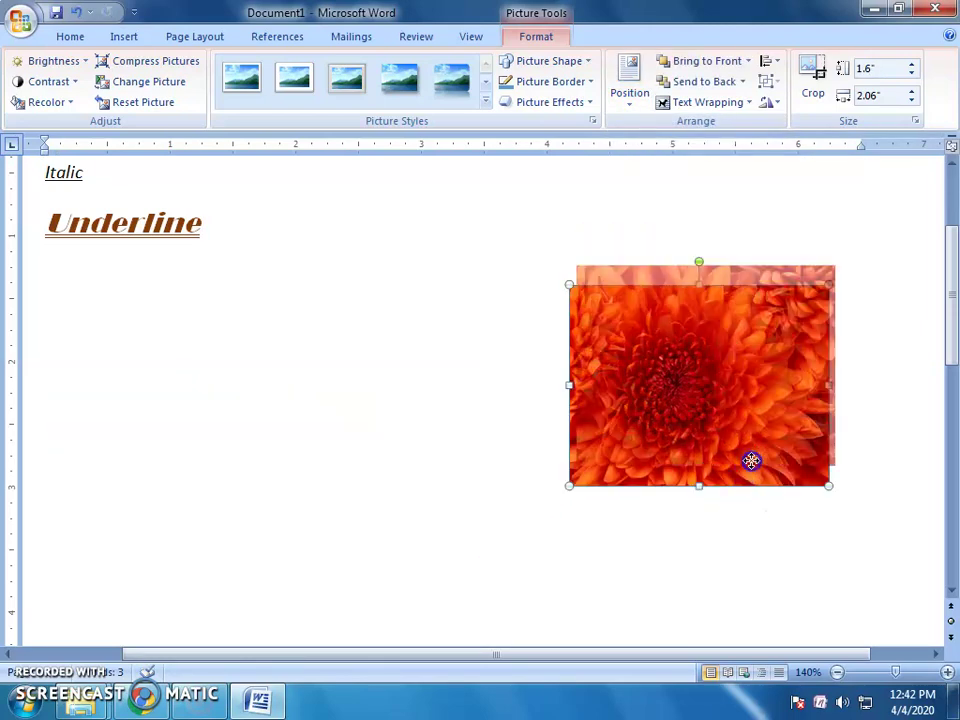
{"action": "left_click_drag", "start_coordinate": [744, 480], "coordinate": [760, 434]}
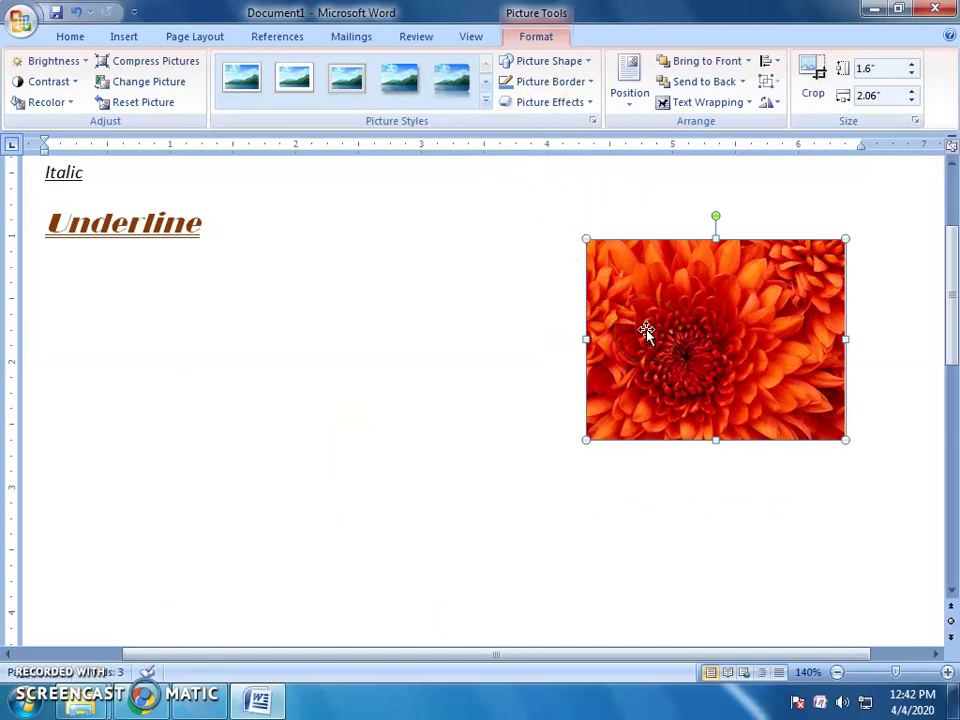
{"action": "left_click", "coordinate": [566, 110]}
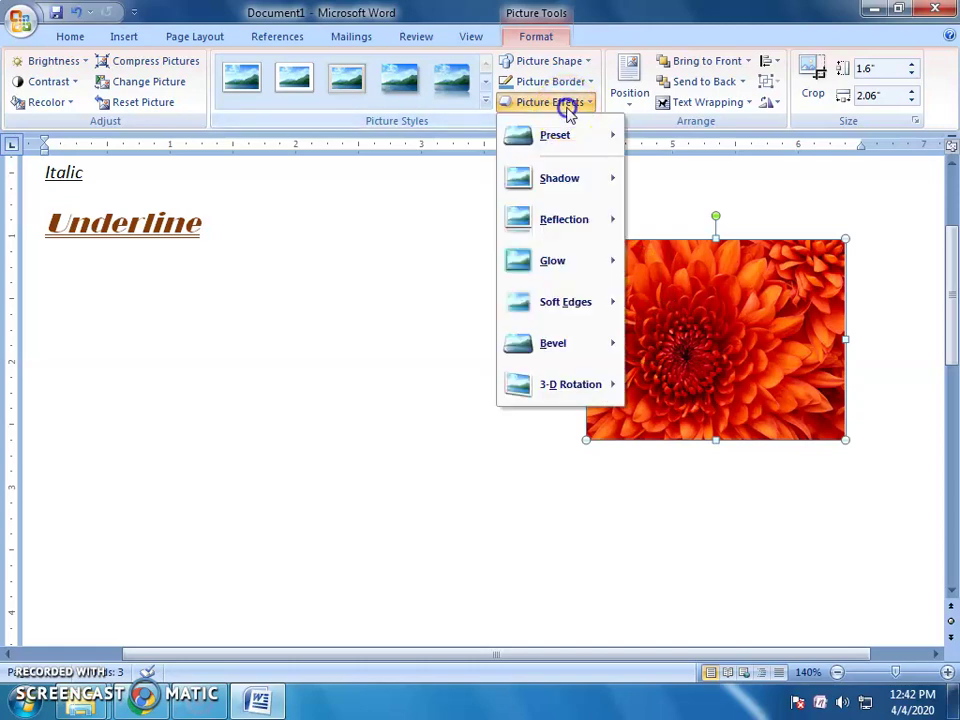
{"action": "mouse_move", "coordinate": [559, 178]}
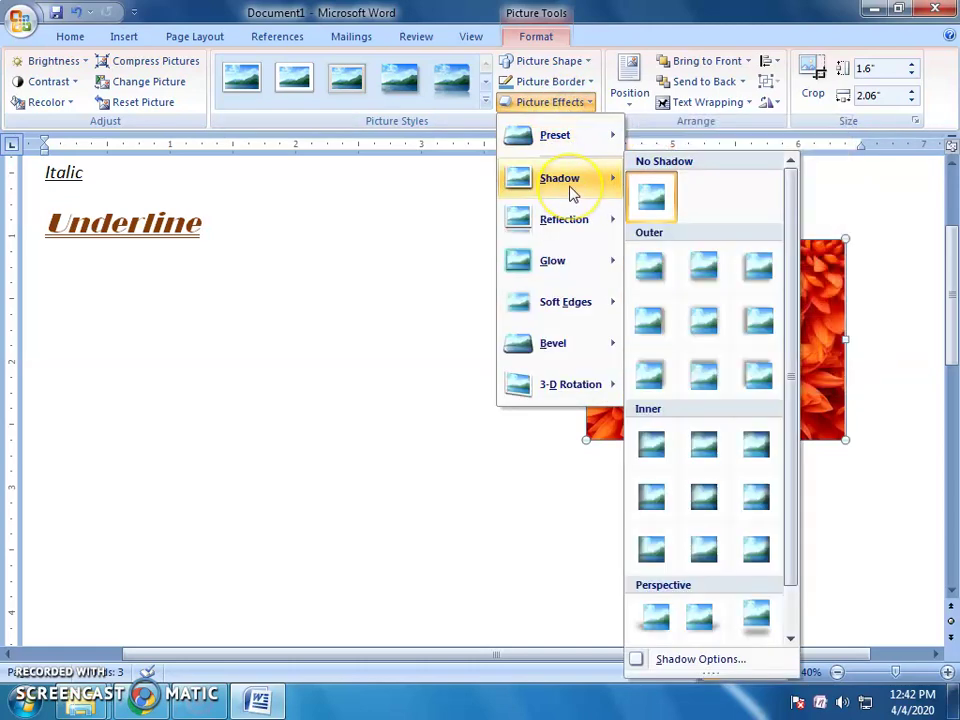
Give the flower picture an outer shadow, a rounded frame style and an orange border.
{"action": "left_click", "coordinate": [705, 376]}
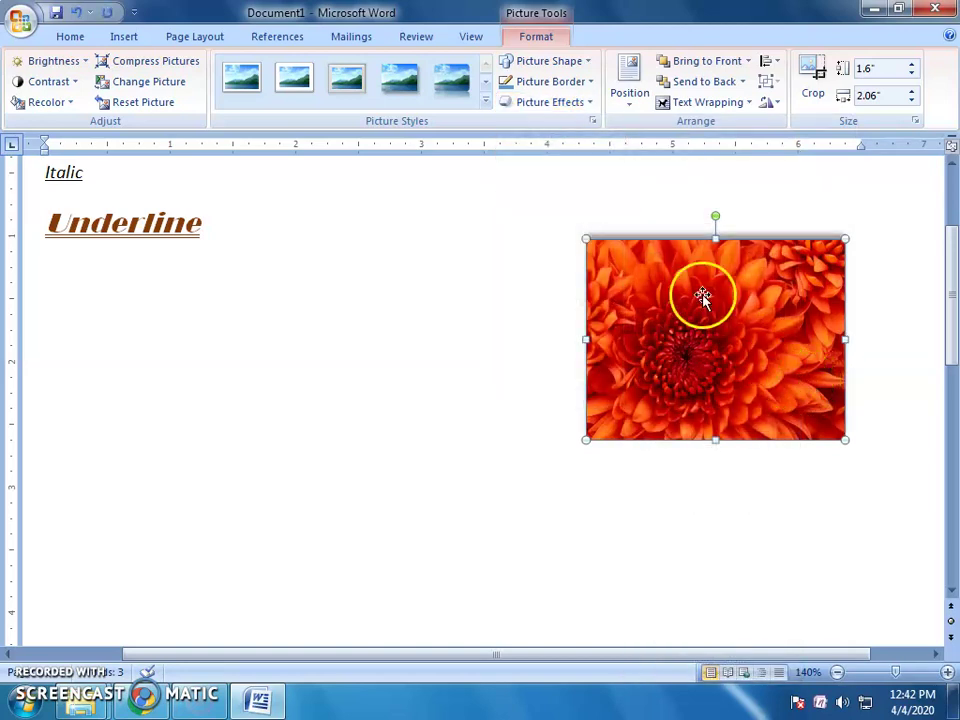
{"action": "left_click", "coordinate": [584, 84]}
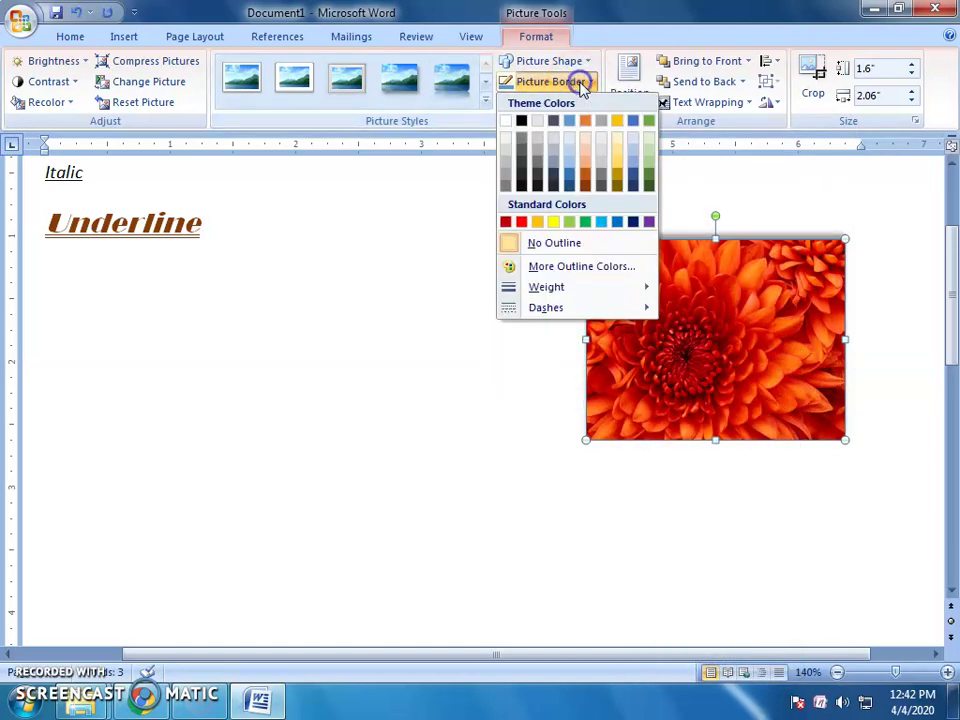
{"action": "left_click", "coordinate": [588, 187]}
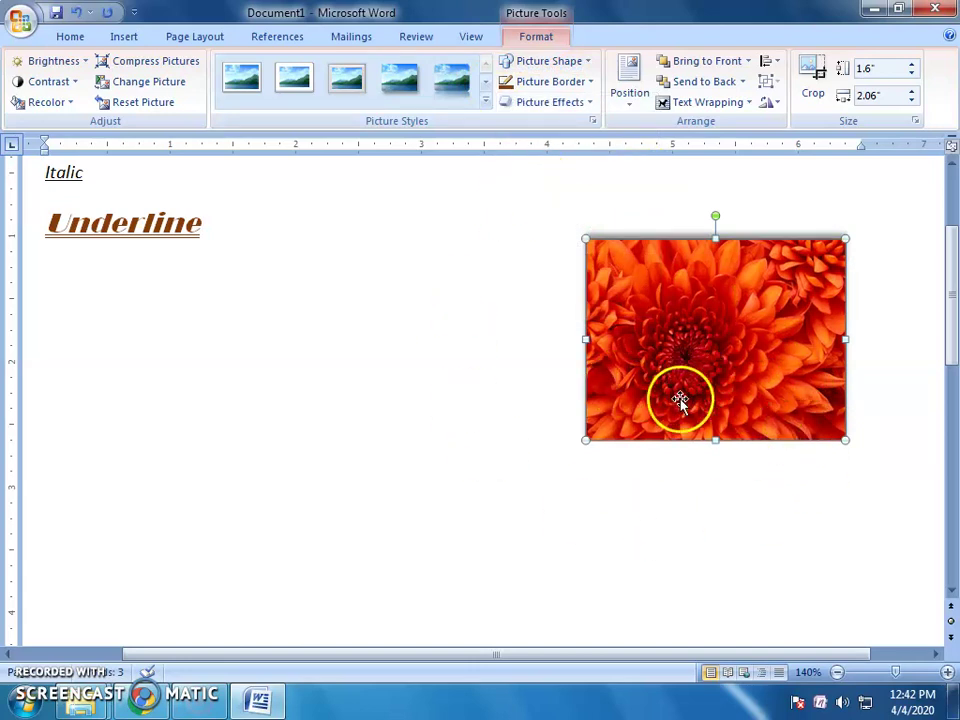
{"action": "left_click", "coordinate": [486, 101]}
{"action": "left_click", "coordinate": [295, 339]}
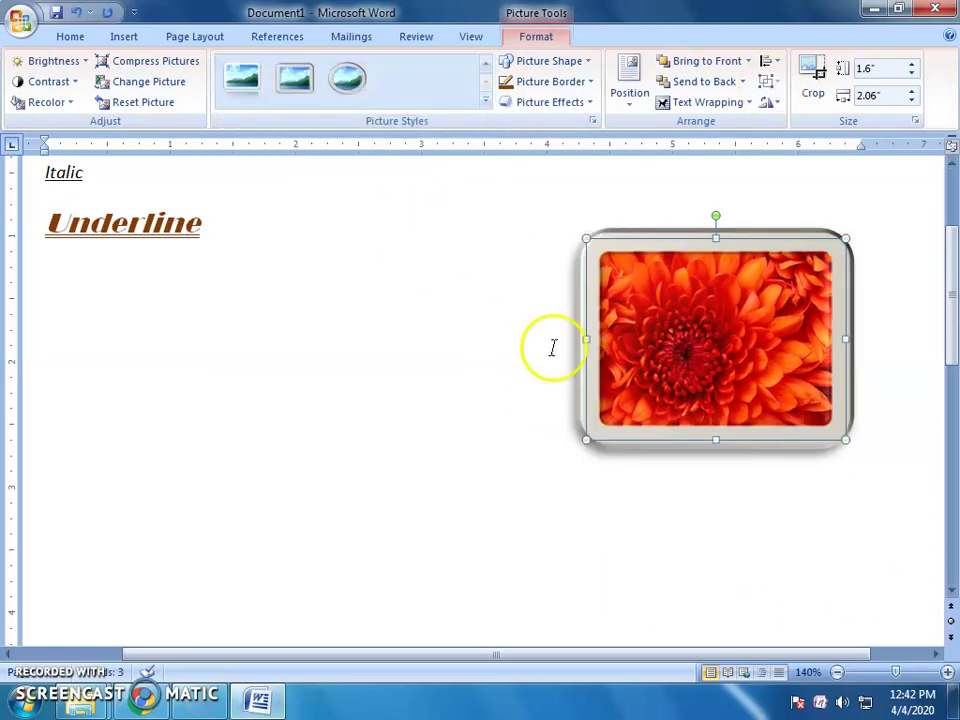
{"action": "left_click", "coordinate": [552, 81]}
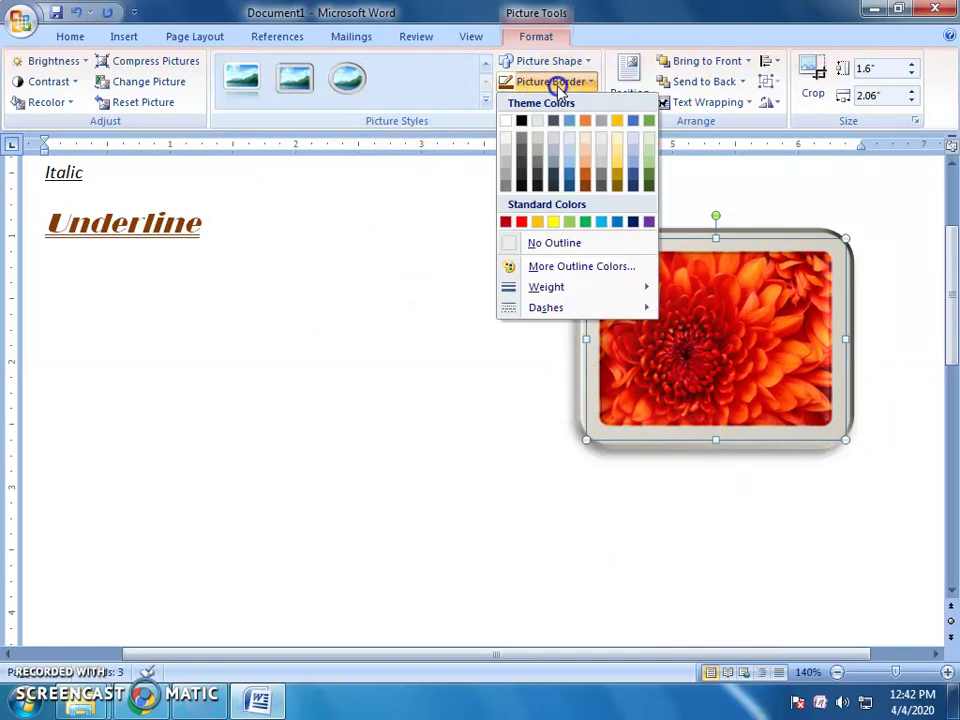
{"action": "left_click", "coordinate": [585, 180]}
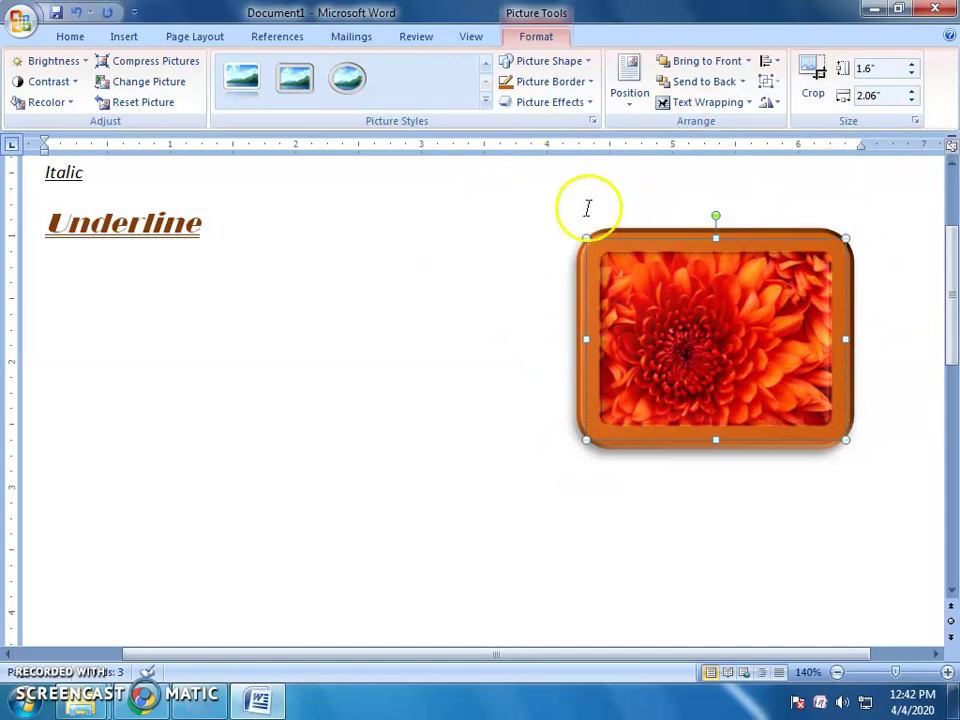
Reshape the framed Chrysanthemum picture into a heart and add a reflection beneath it.
{"action": "left_click", "coordinate": [550, 62]}
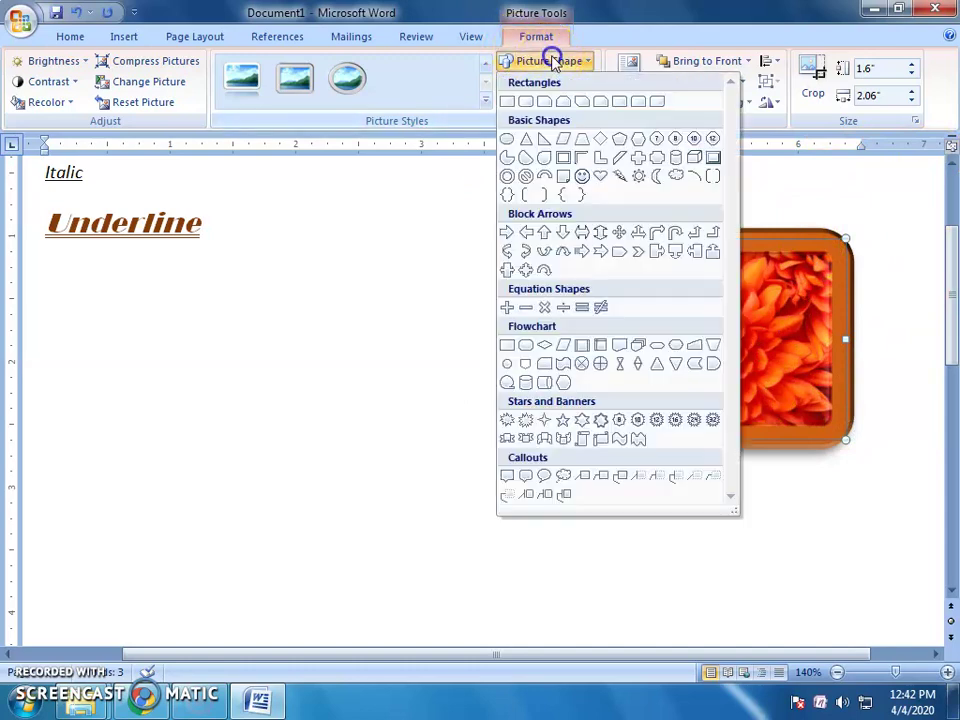
{"action": "left_click", "coordinate": [599, 178]}
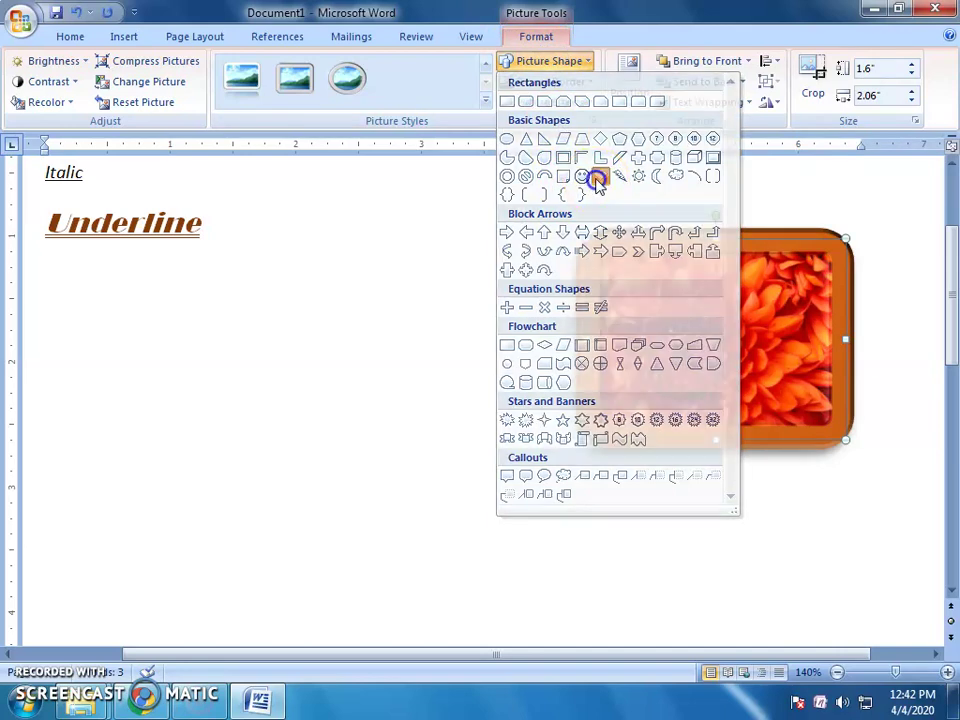
{"action": "left_click_drag", "start_coordinate": [617, 392], "coordinate": [189, 490]}
{"action": "left_click_drag", "start_coordinate": [259, 518], "coordinate": [735, 375]}
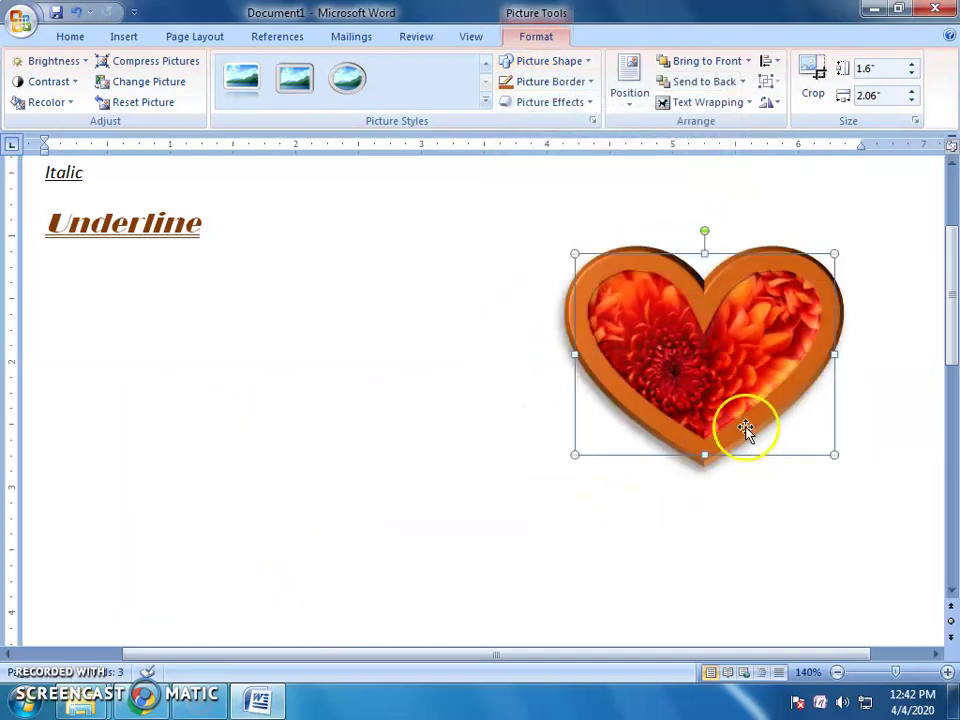
{"action": "left_click", "coordinate": [555, 106]}
{"action": "mouse_move", "coordinate": [562, 219]}
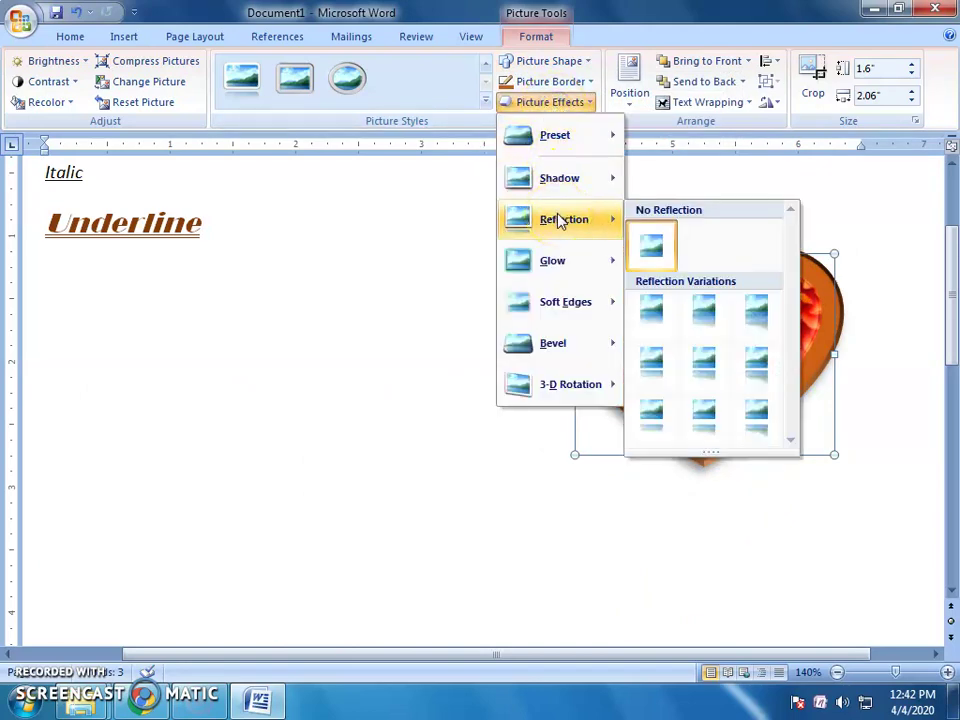
{"action": "left_click", "coordinate": [706, 362]}
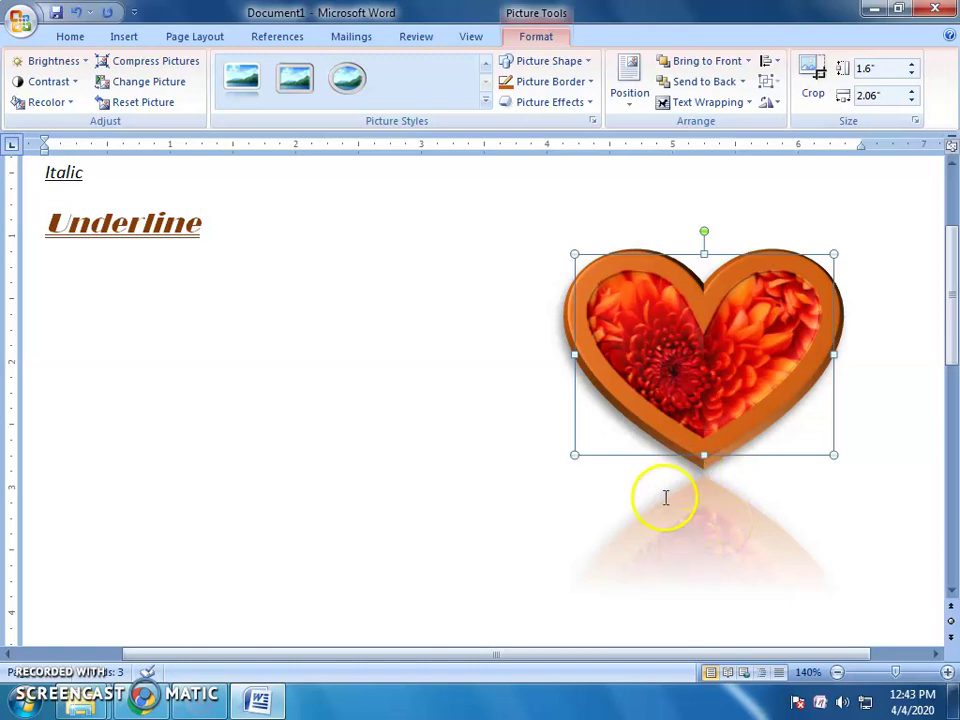
Start a new line after the word 'Underline'.
{"action": "left_click", "coordinate": [482, 471]}
{"action": "left_click", "coordinate": [230, 239]}
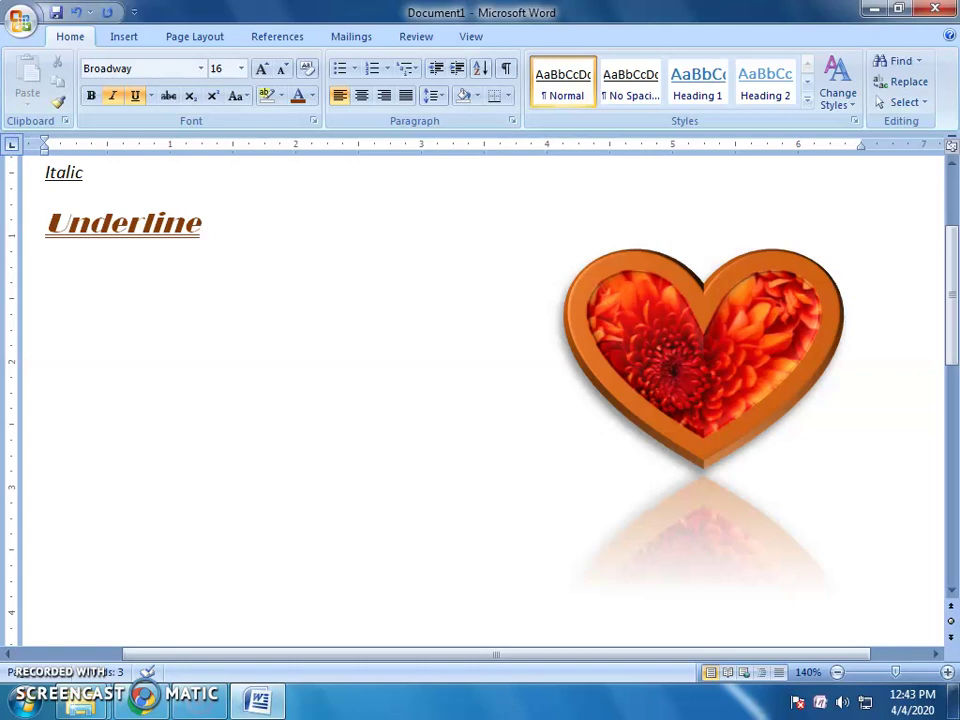
{"action": "key", "text": "Return"}
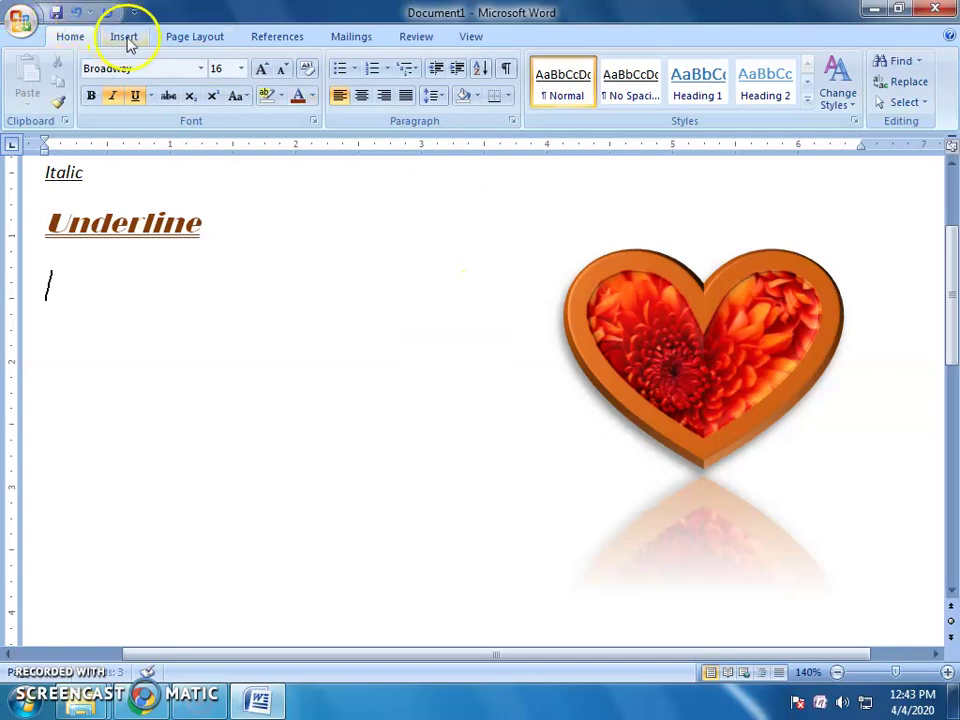
Draw a Smiley Face shape from Basic Shapes below 'Underline', about 2.01" by 1.96".
{"action": "left_click", "coordinate": [124, 38]}
{"action": "left_click", "coordinate": [240, 97]}
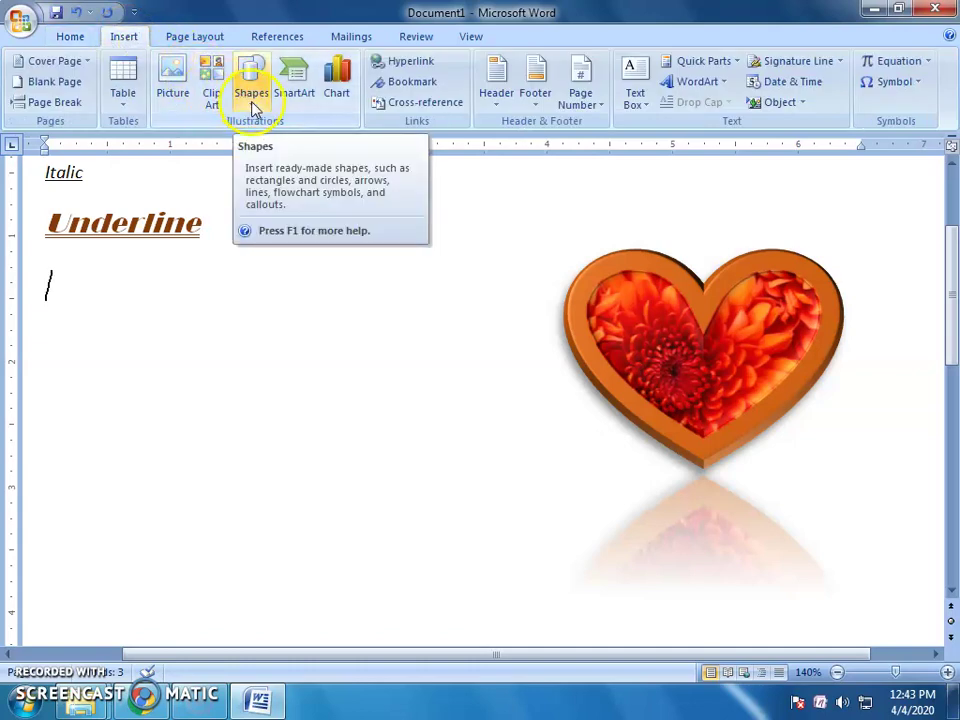
{"action": "left_click", "coordinate": [260, 100]}
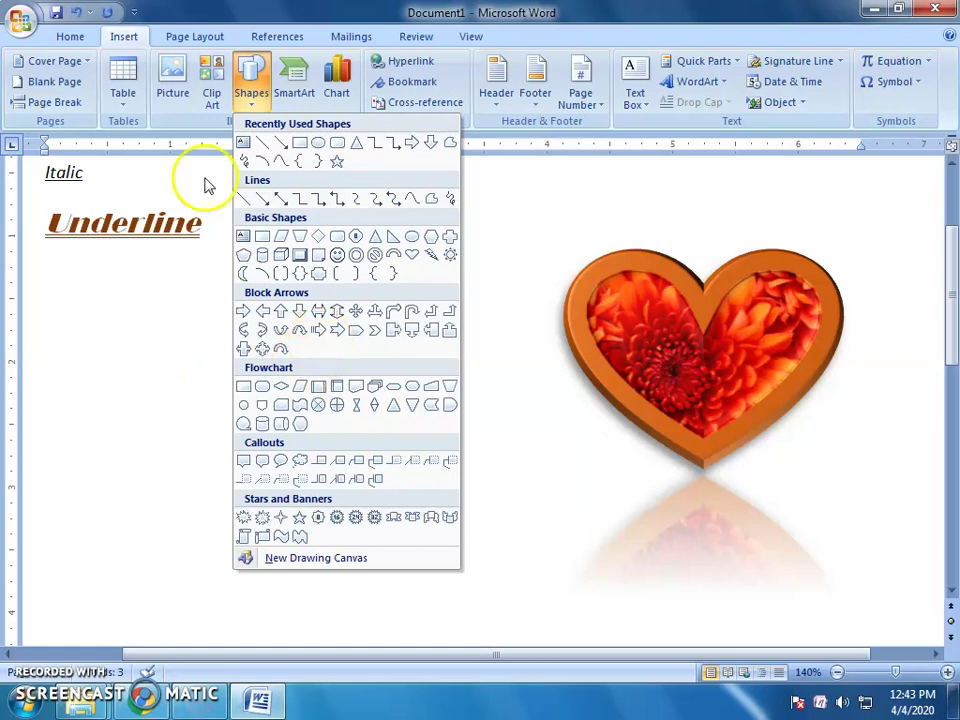
{"action": "left_click", "coordinate": [338, 256]}
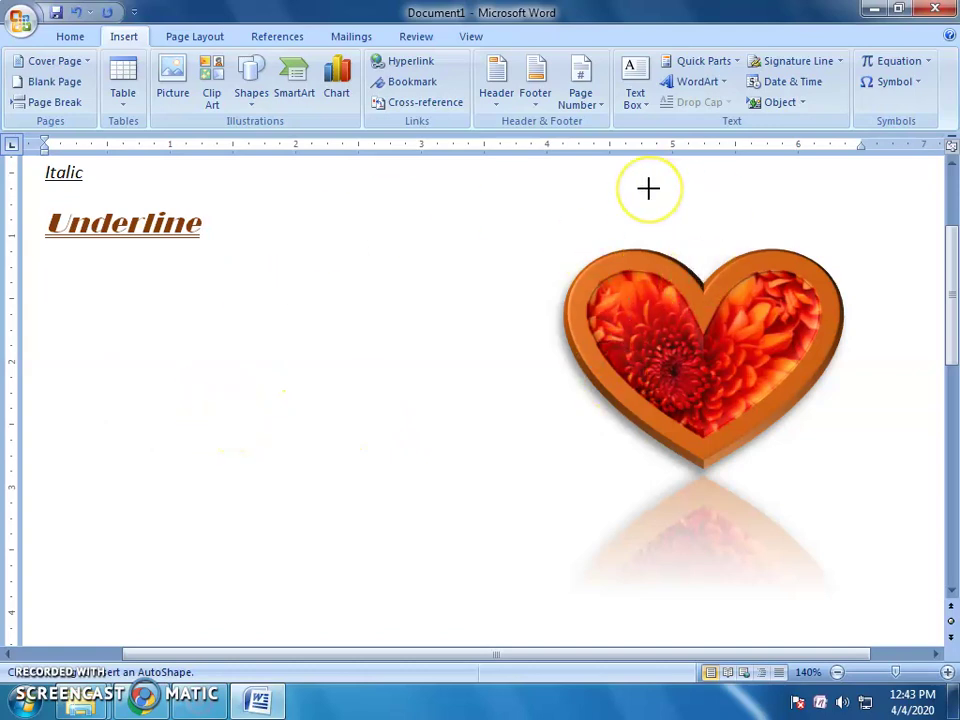
{"action": "left_click", "coordinate": [236, 335]}
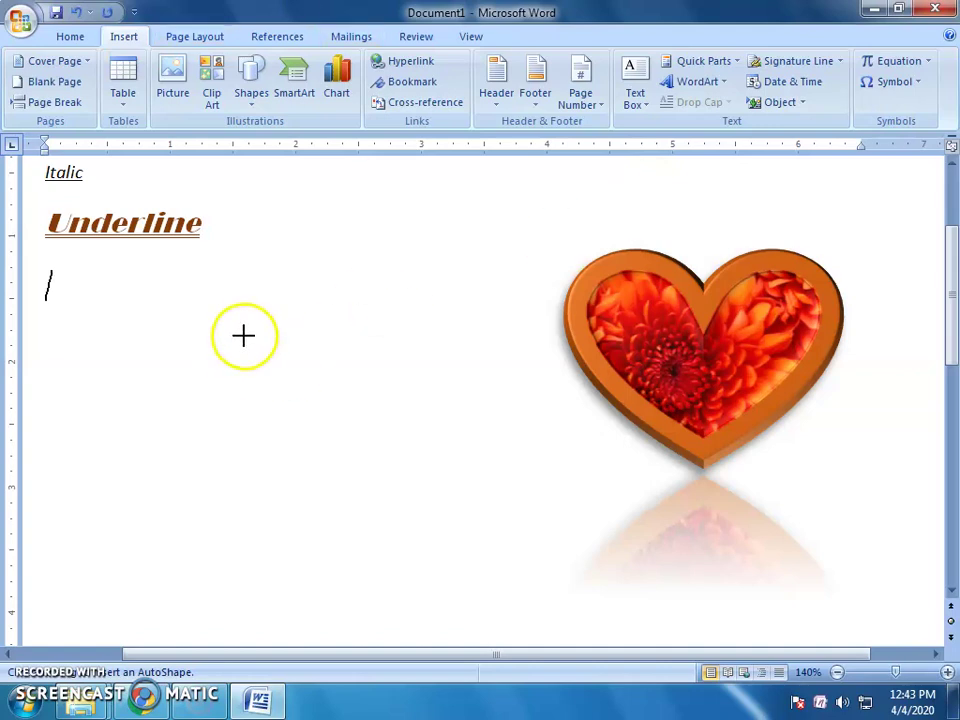
{"action": "left_click", "coordinate": [251, 100]}
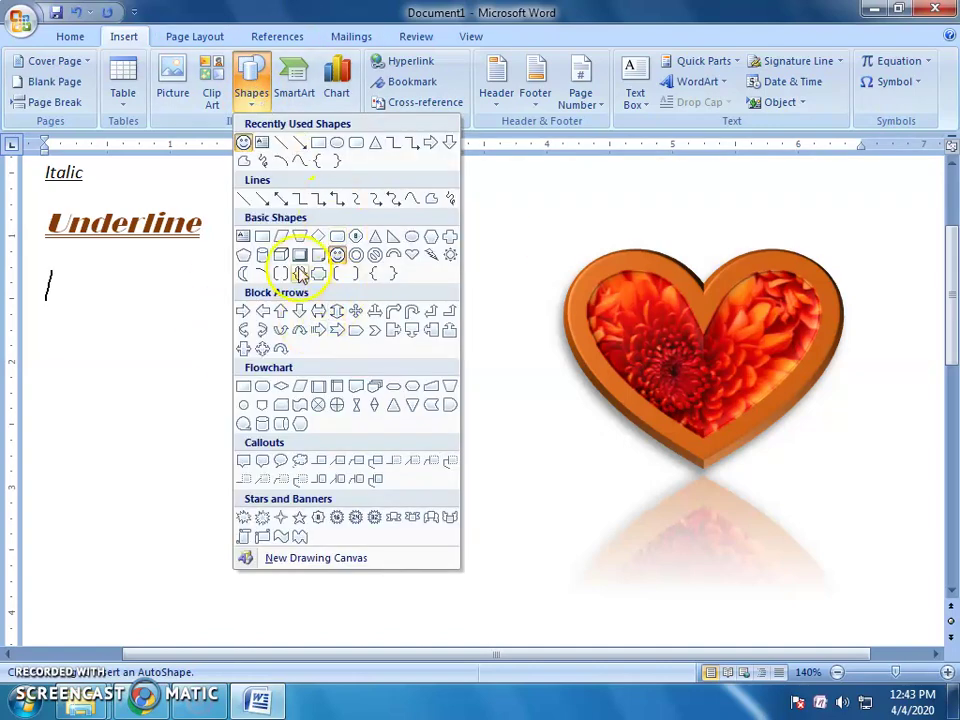
{"action": "left_click", "coordinate": [123, 244]}
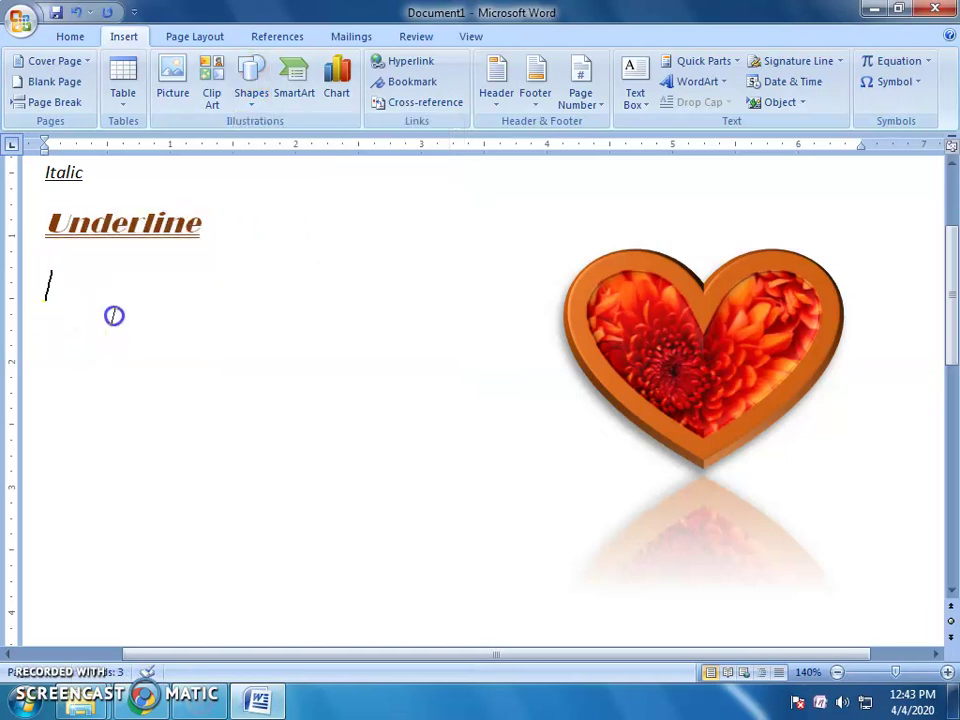
{"action": "left_click", "coordinate": [251, 97]}
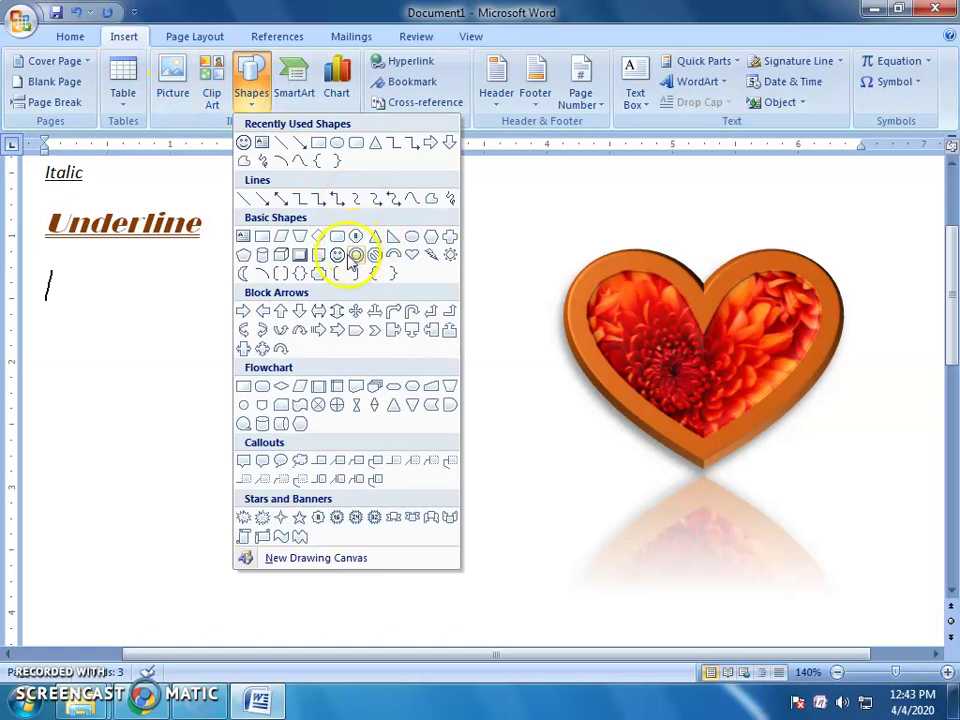
{"action": "left_click", "coordinate": [337, 254]}
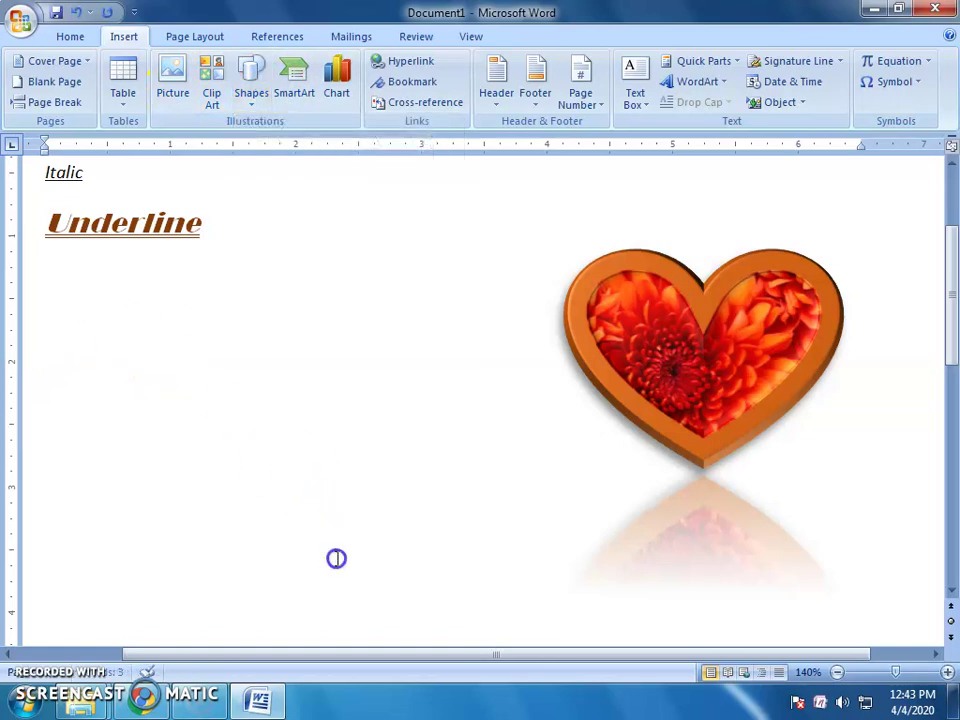
{"action": "left_click_drag", "start_coordinate": [89, 305], "coordinate": [336, 558]}
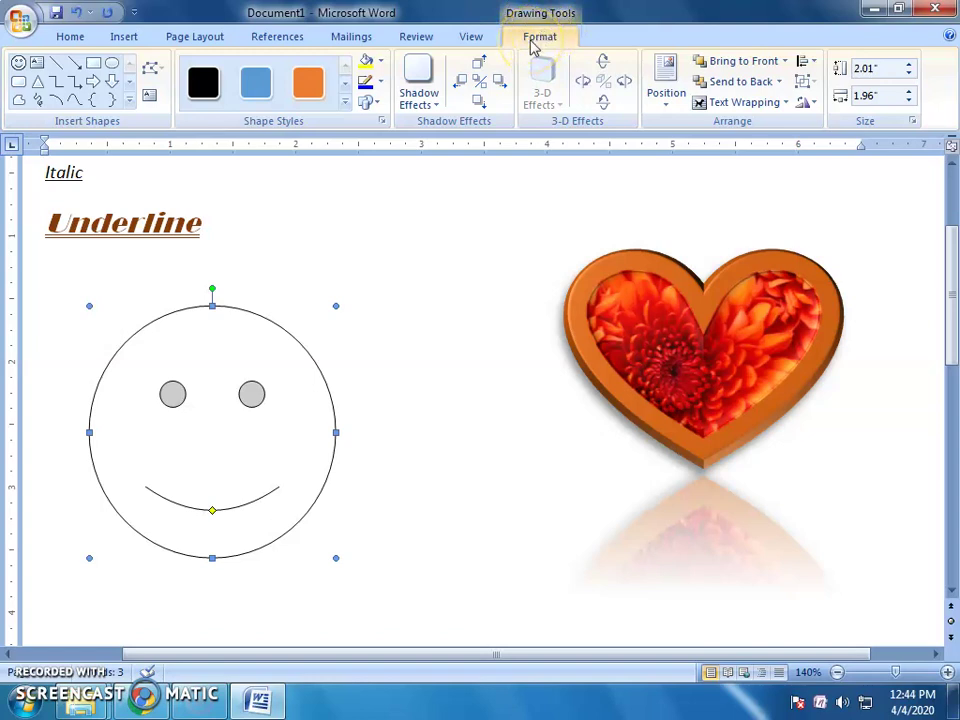
Apply the grey outline-only shape style to the smiley, replacing the grey gradient tried first.
{"action": "left_click", "coordinate": [344, 103]}
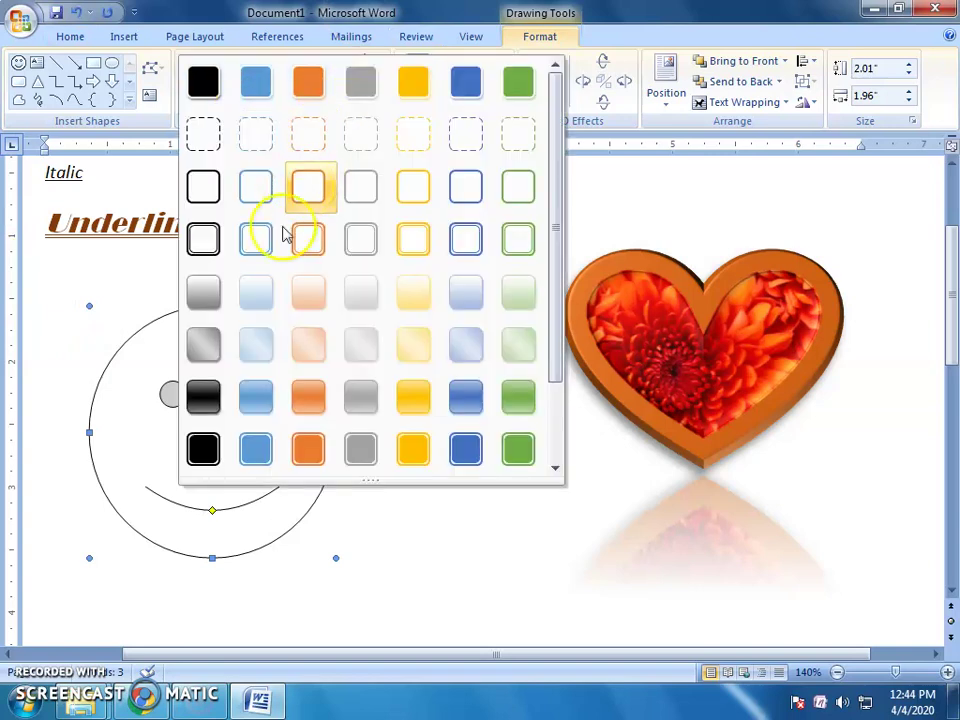
{"action": "left_click", "coordinate": [366, 398]}
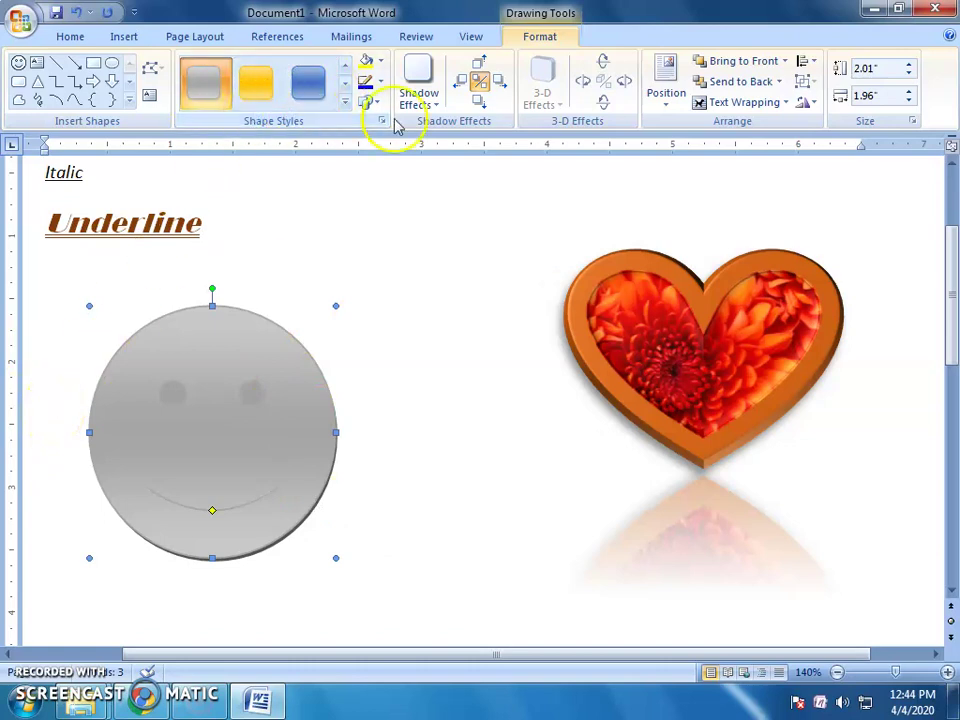
{"action": "left_click", "coordinate": [344, 101]}
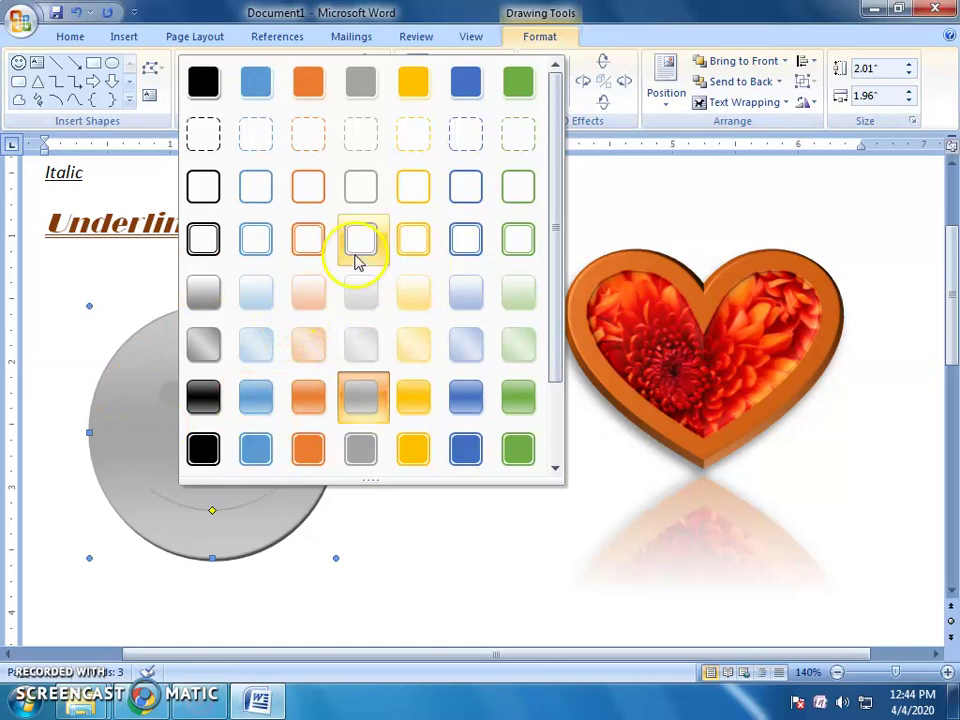
{"action": "left_click", "coordinate": [361, 240]}
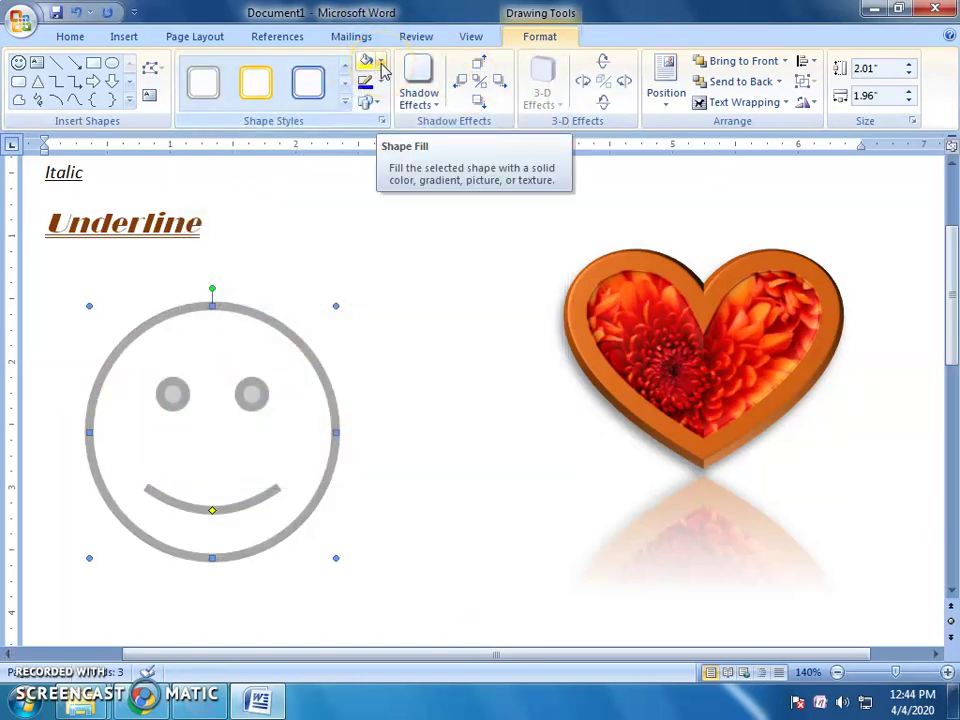
{"action": "left_click", "coordinate": [381, 64]}
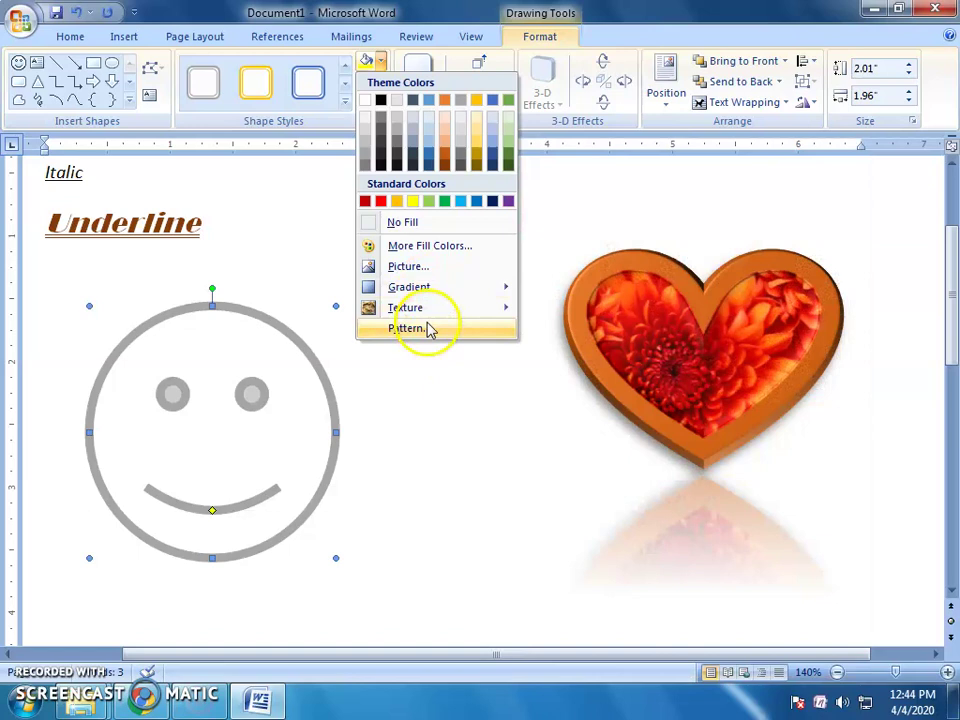
Fill the smiley face with the Chrysanthemum picture.
{"action": "left_click", "coordinate": [425, 266]}
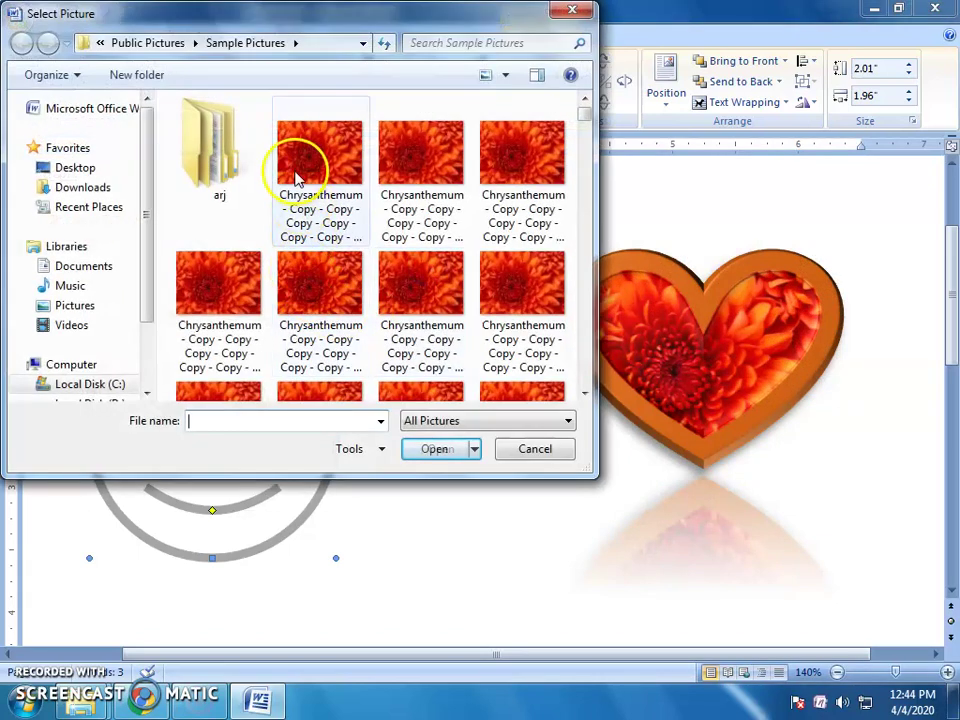
{"action": "left_click", "coordinate": [298, 172]}
{"action": "left_click", "coordinate": [434, 450]}
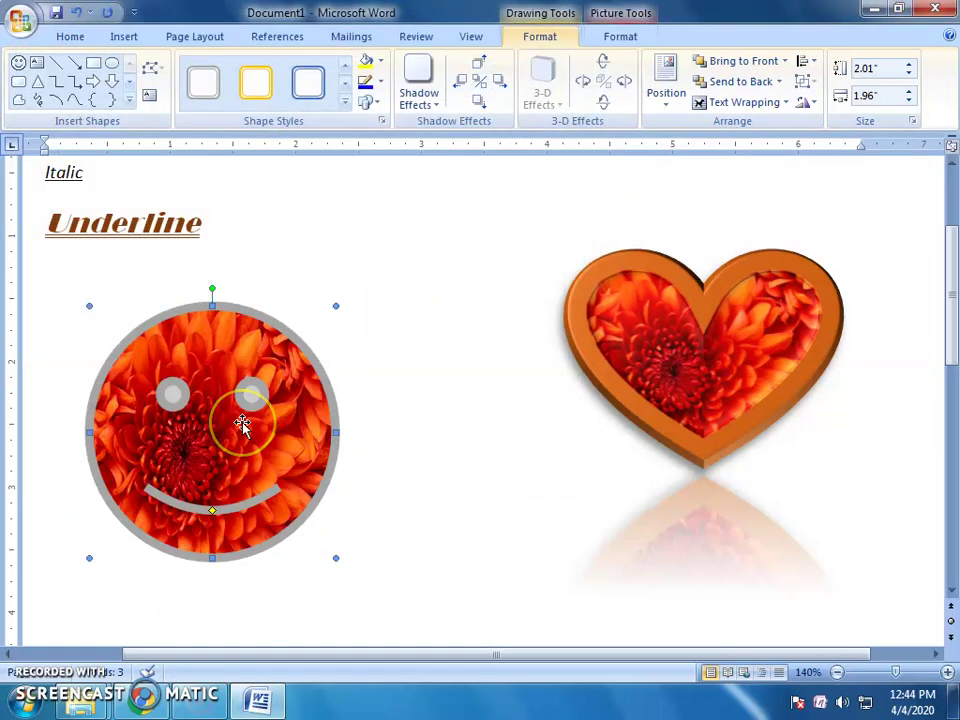
{"action": "left_click", "coordinate": [379, 61]}
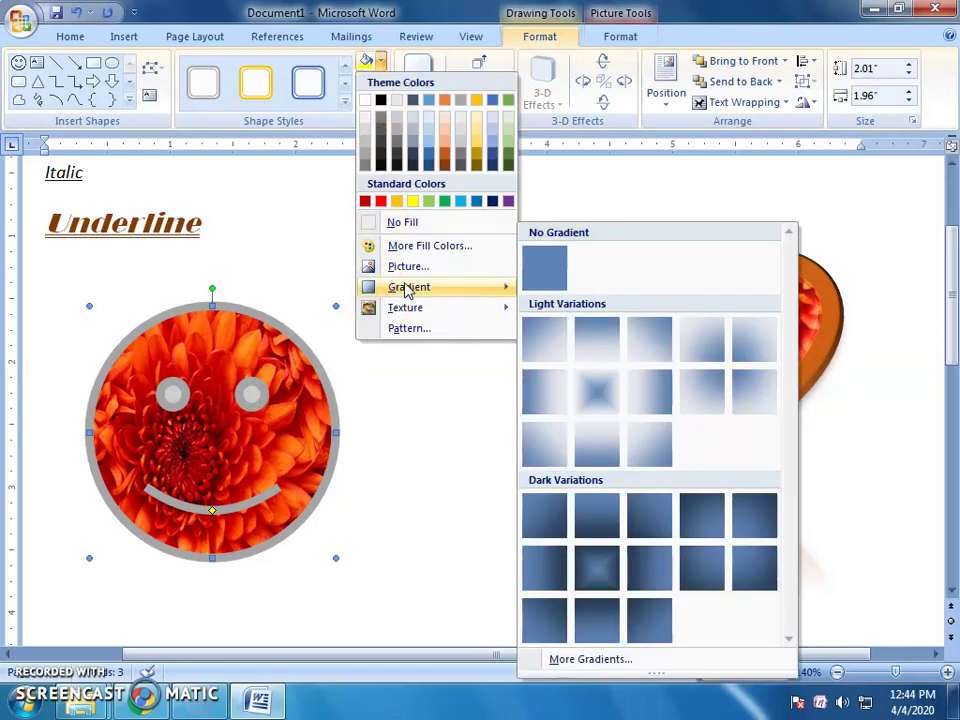
{"action": "mouse_move", "coordinate": [430, 307]}
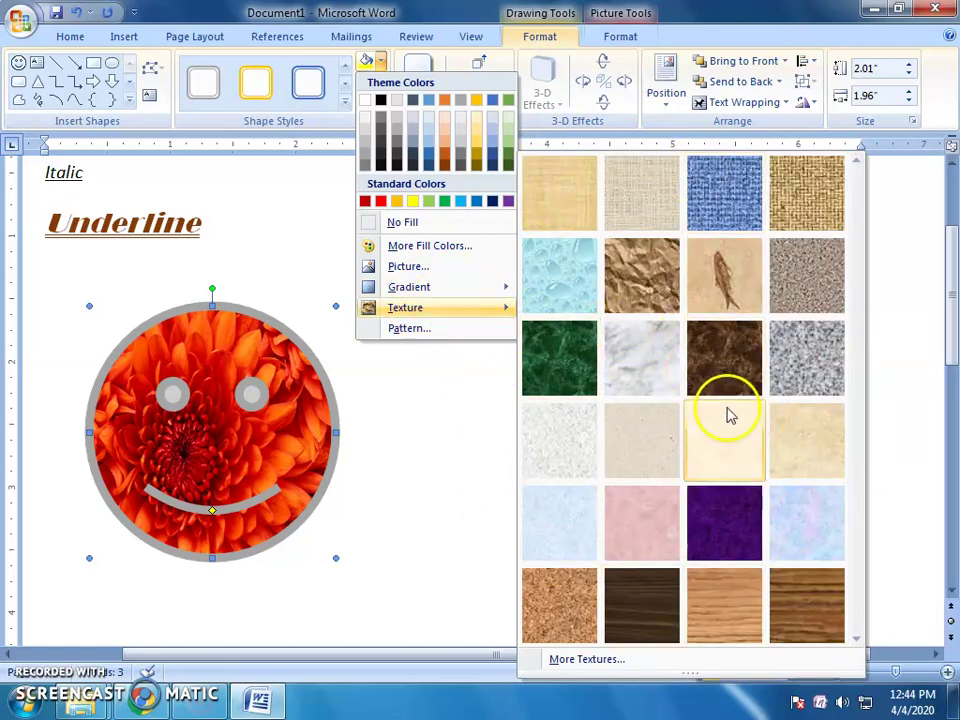
Apply a Small confetti pattern fill to the smiley, orange foreground on dark blue background.
{"action": "left_click", "coordinate": [436, 333]}
{"action": "mouse_move", "coordinate": [392, 130]}
{"action": "left_mouse_down"}
{"action": "mouse_move", "coordinate": [551, 147]}
{"action": "mouse_move", "coordinate": [567, 130]}
{"action": "left_mouse_up"}
{"action": "left_click", "coordinate": [453, 288]}
{"action": "left_click", "coordinate": [515, 288]}
{"action": "left_click", "coordinate": [578, 313]}
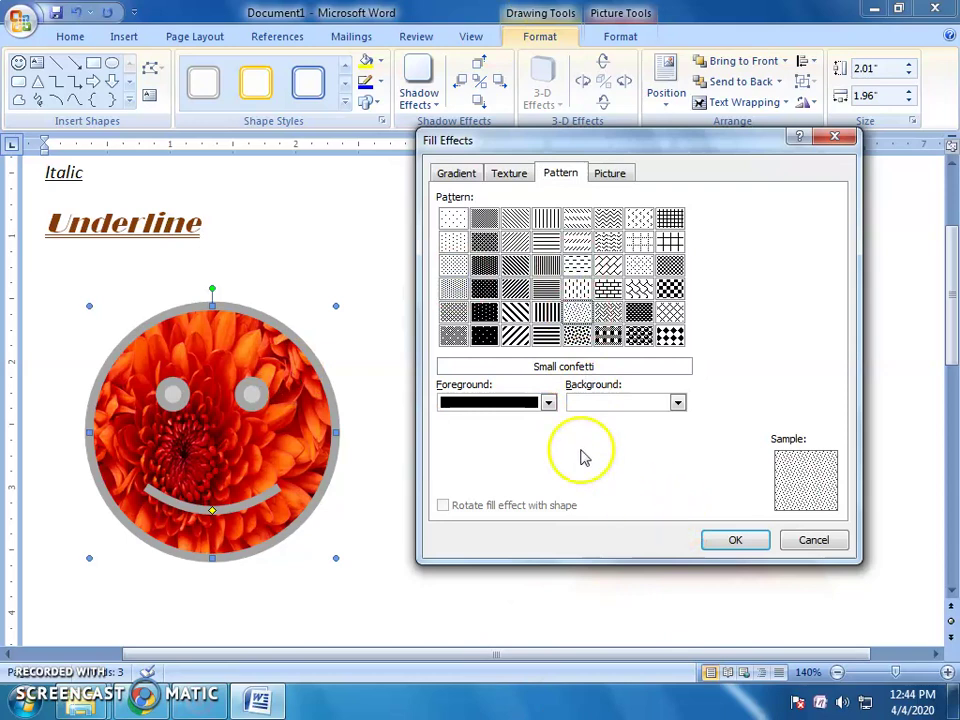
{"action": "left_click", "coordinate": [476, 406]}
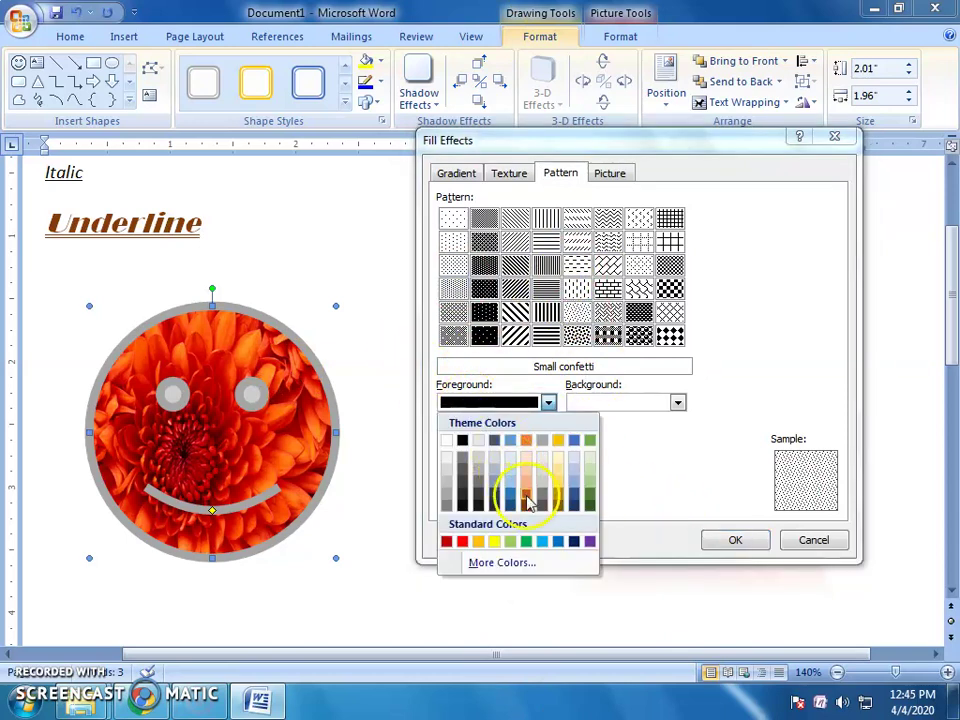
{"action": "left_click", "coordinate": [525, 493]}
{"action": "left_click", "coordinate": [612, 404]}
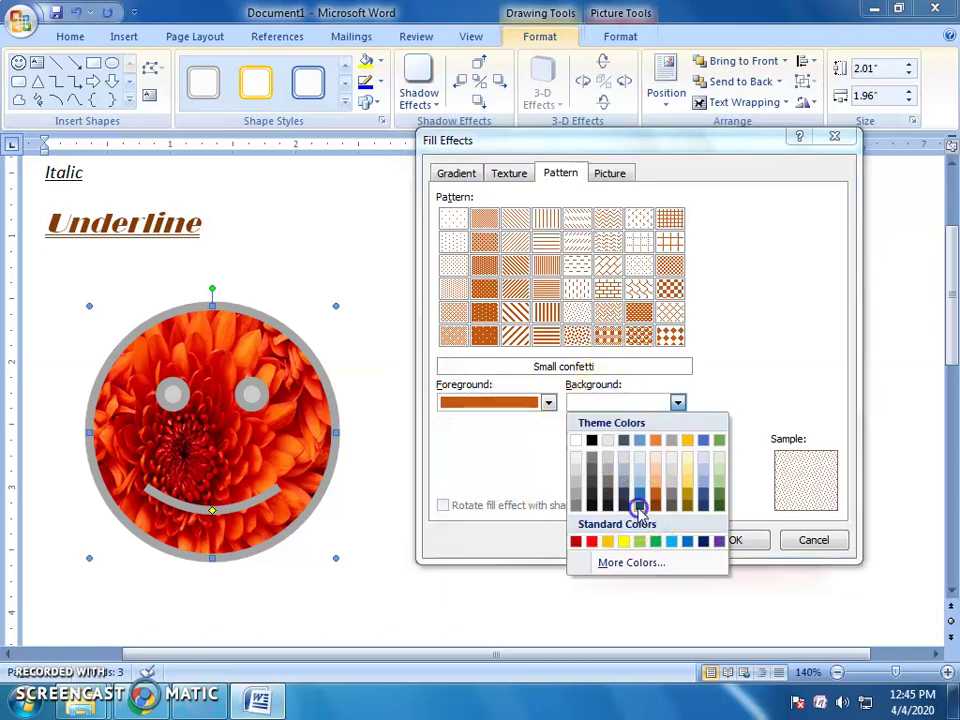
{"action": "left_click", "coordinate": [638, 508]}
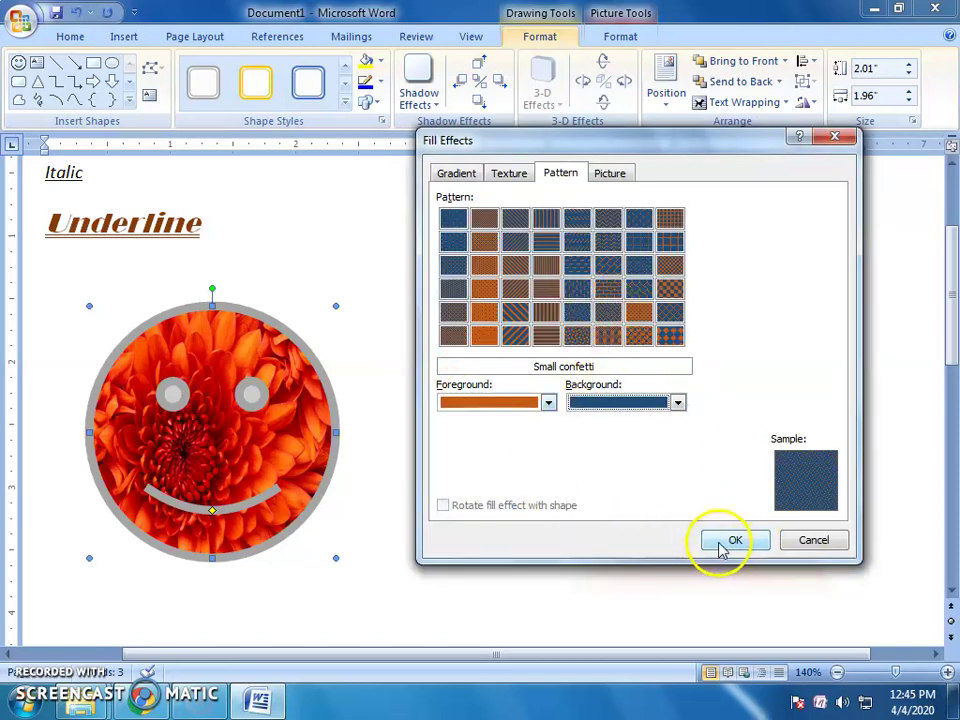
{"action": "left_click", "coordinate": [722, 541]}
Nudge the smiley slightly right and enlarge it to 2.63" by 2.28".
{"action": "left_click_drag", "start_coordinate": [212, 290], "coordinate": [284, 291]}
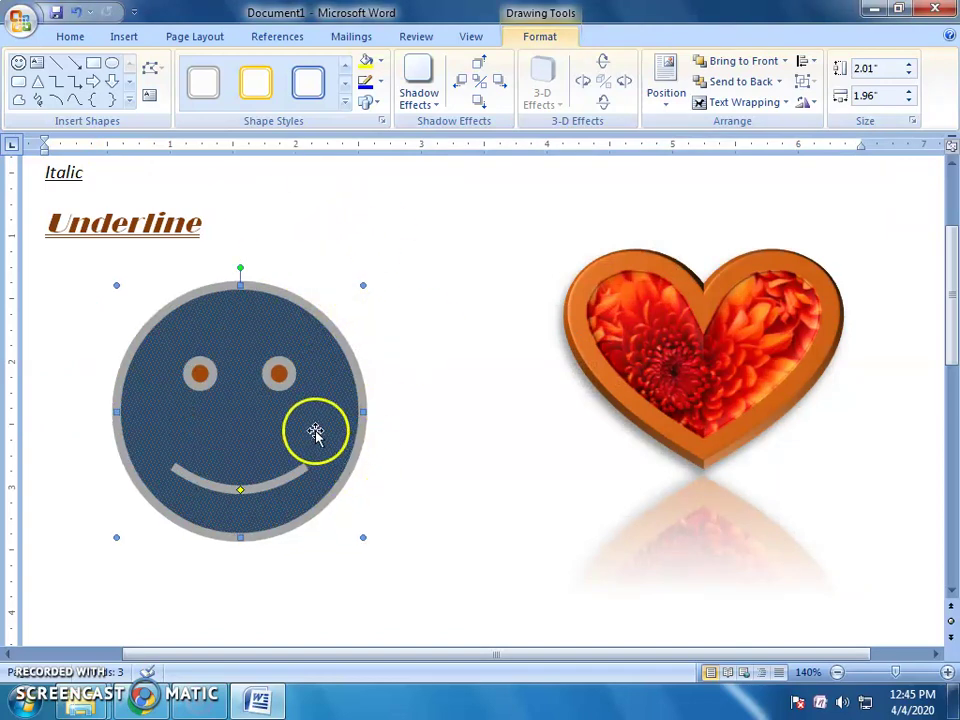
{"action": "left_click_drag", "start_coordinate": [353, 565], "coordinate": [354, 567]}
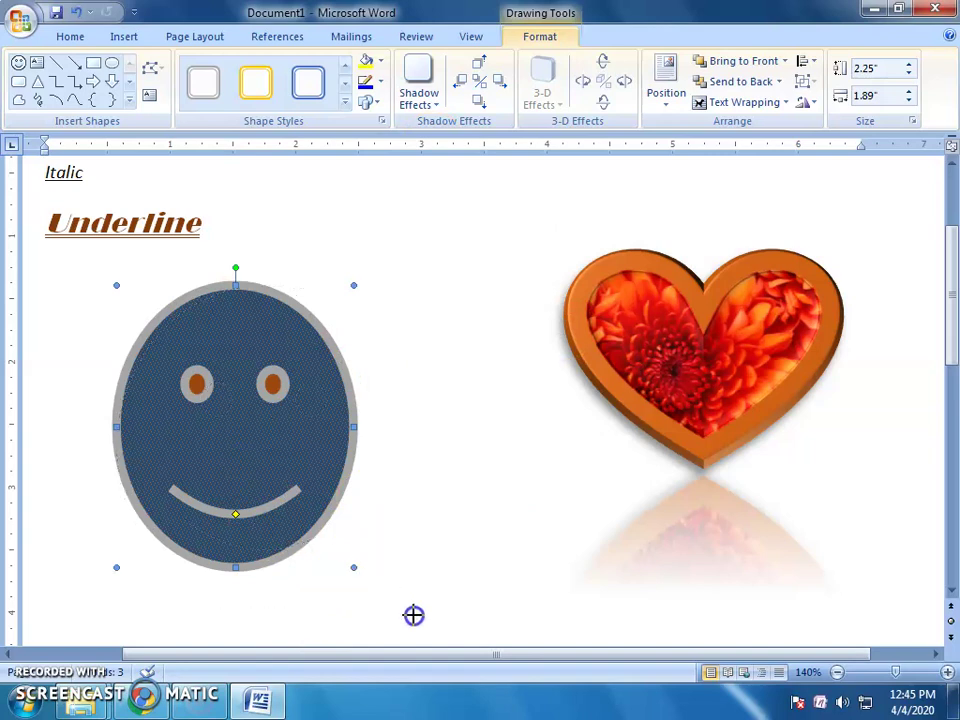
{"action": "left_click_drag", "start_coordinate": [413, 615], "coordinate": [402, 616]}
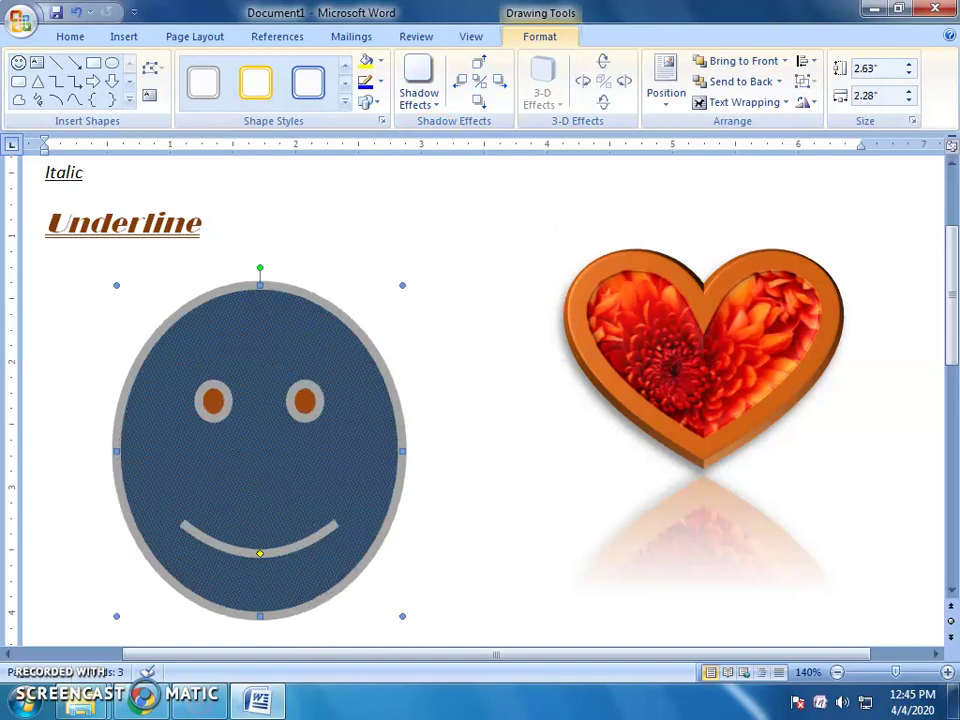
{"action": "left_click", "coordinate": [430, 455]}
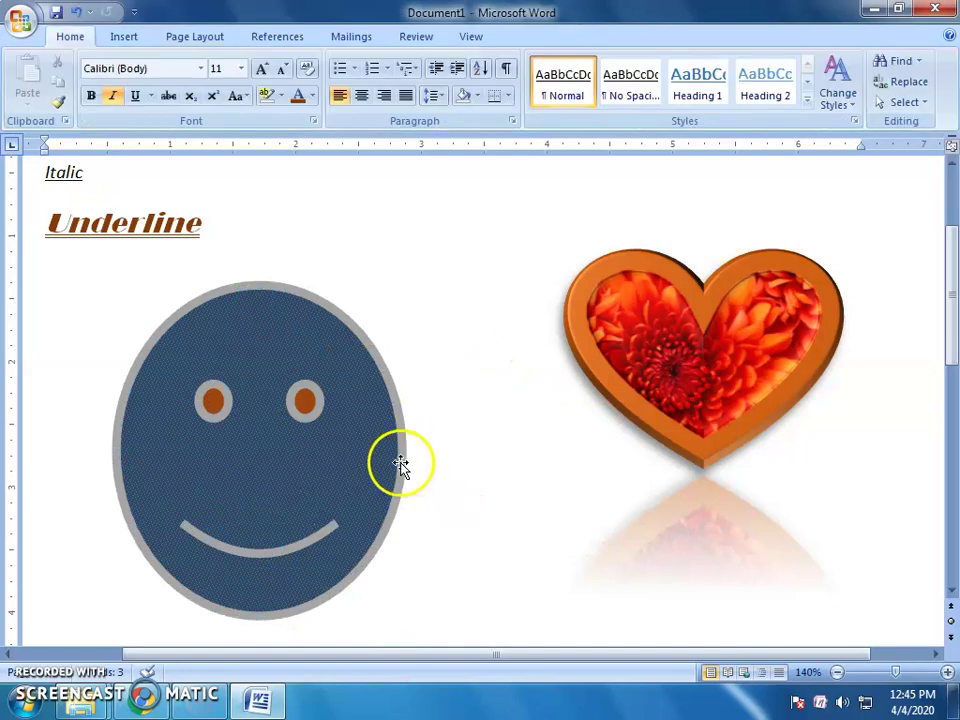
{"action": "left_click", "coordinate": [400, 465]}
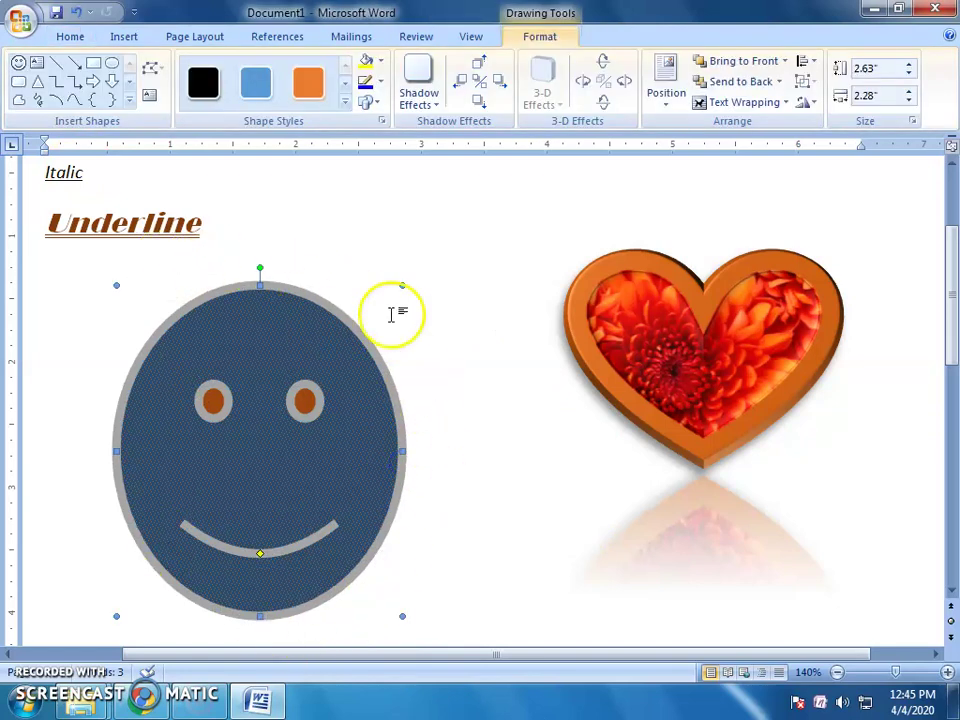
Add the text 'Apna sahil' to the smiley in a light colour, centred, Elephant 18.
{"action": "right_click", "coordinate": [399, 415]}
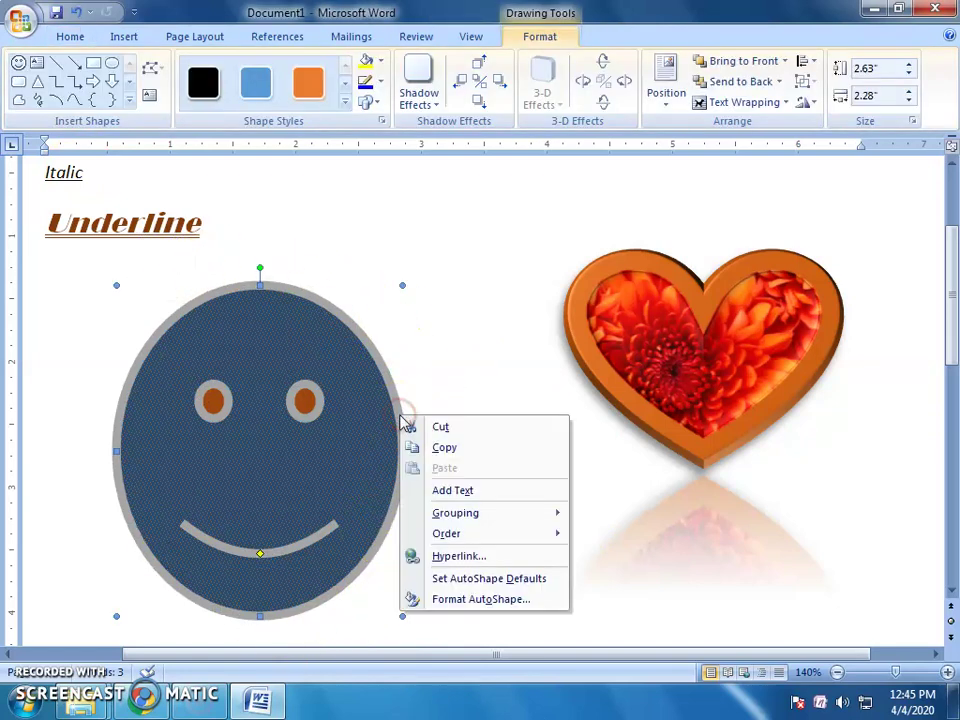
{"action": "left_click", "coordinate": [470, 491]}
{"action": "left_click", "coordinate": [243, 289]}
{"action": "type", "text": "Apna sahil"}
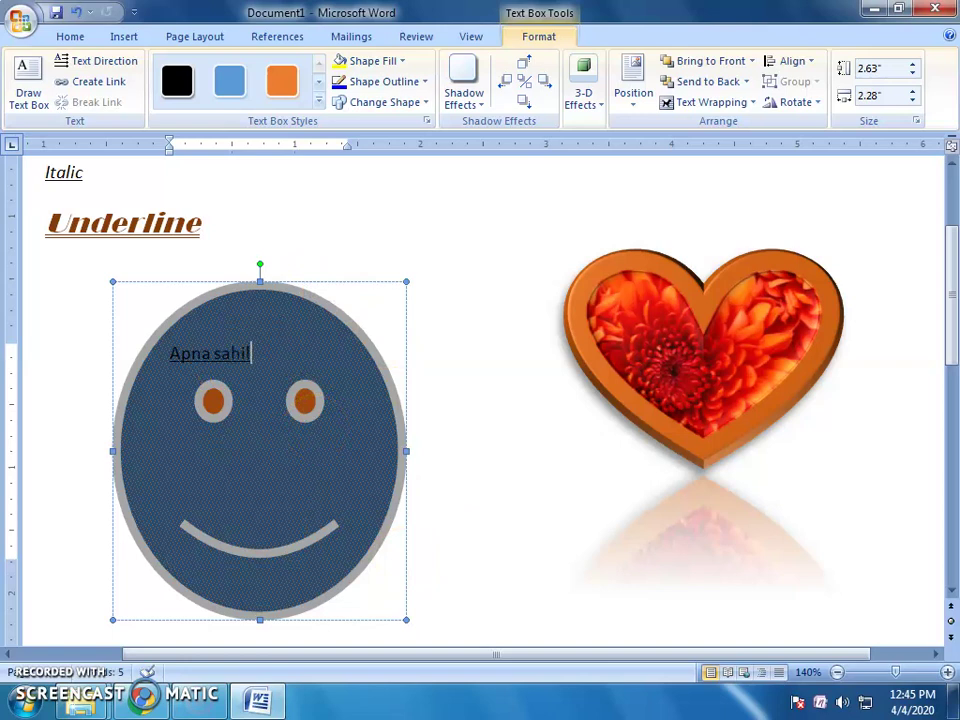
{"action": "key", "text": "ctrl+a"}
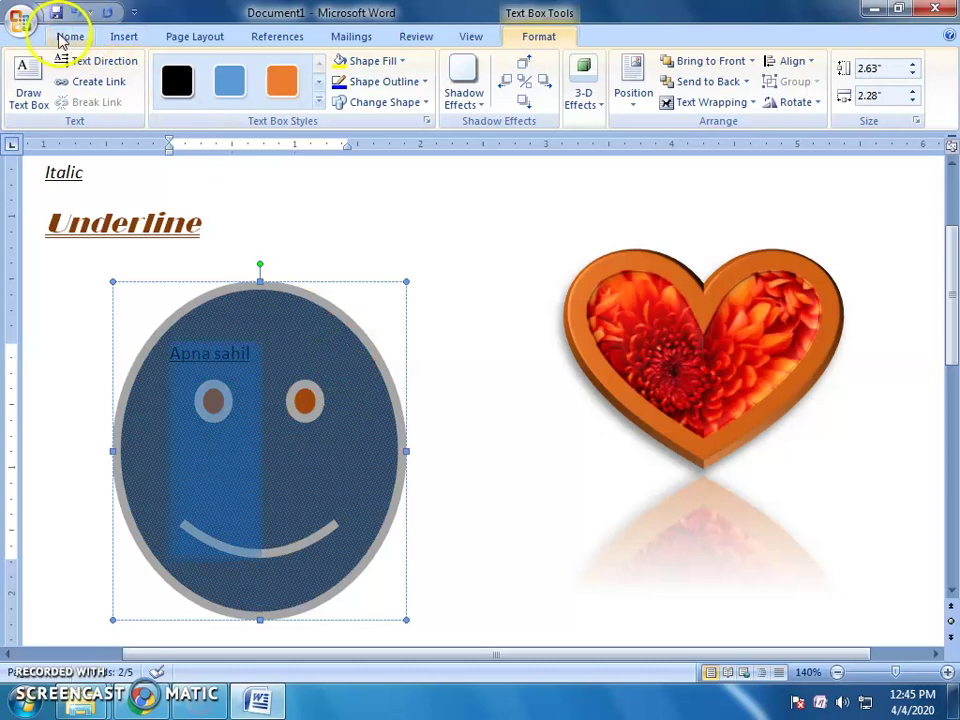
{"action": "left_click", "coordinate": [64, 37]}
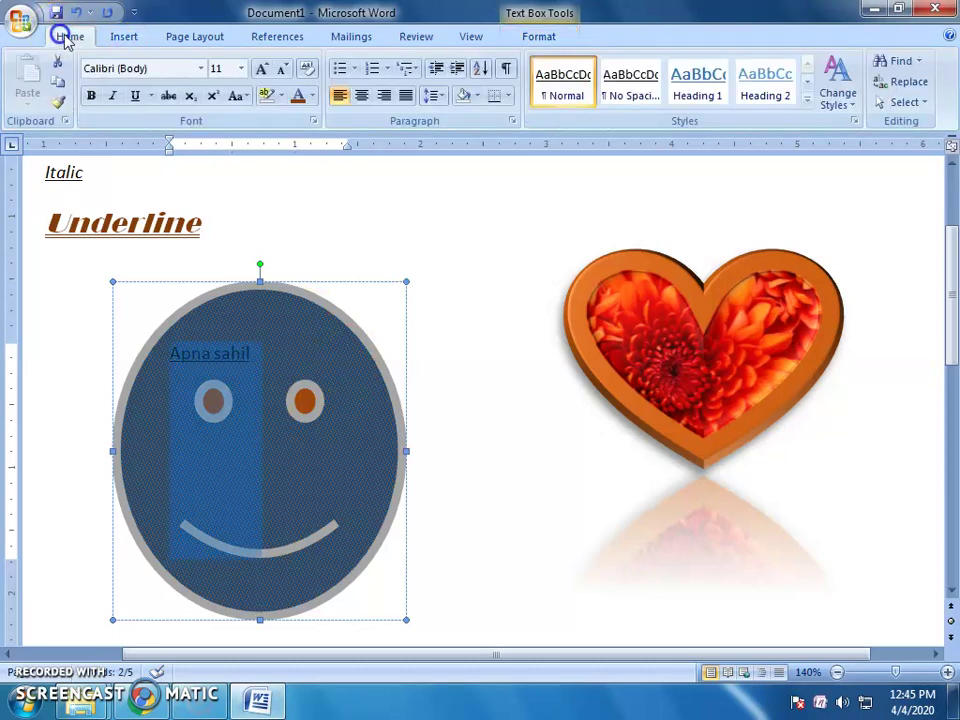
{"action": "left_click", "coordinate": [314, 98]}
{"action": "left_click", "coordinate": [298, 172]}
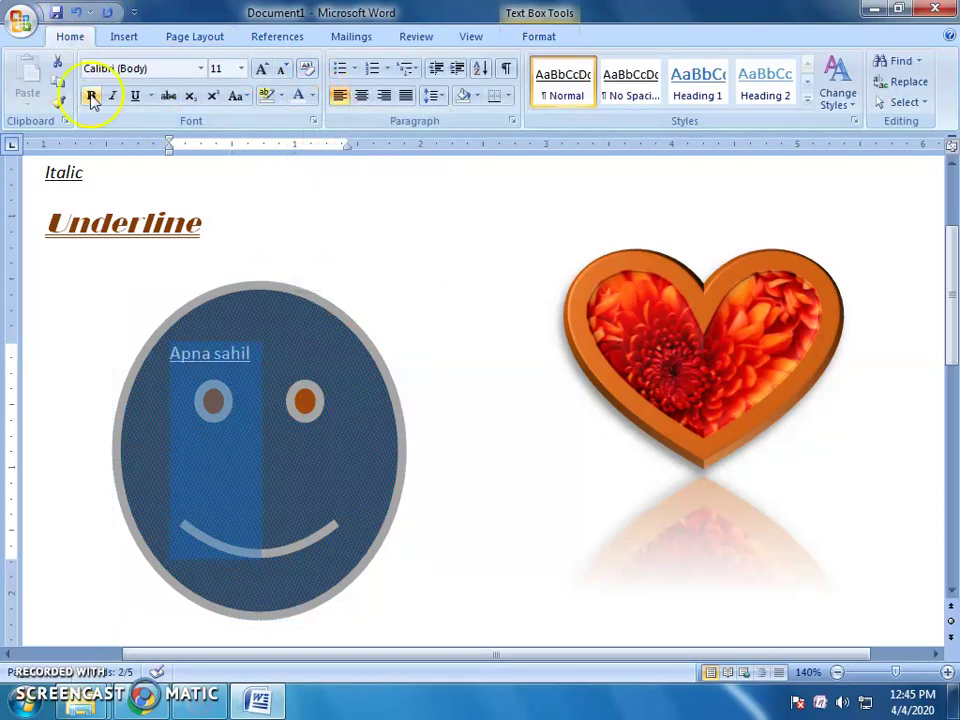
{"action": "left_click", "coordinate": [259, 69]}
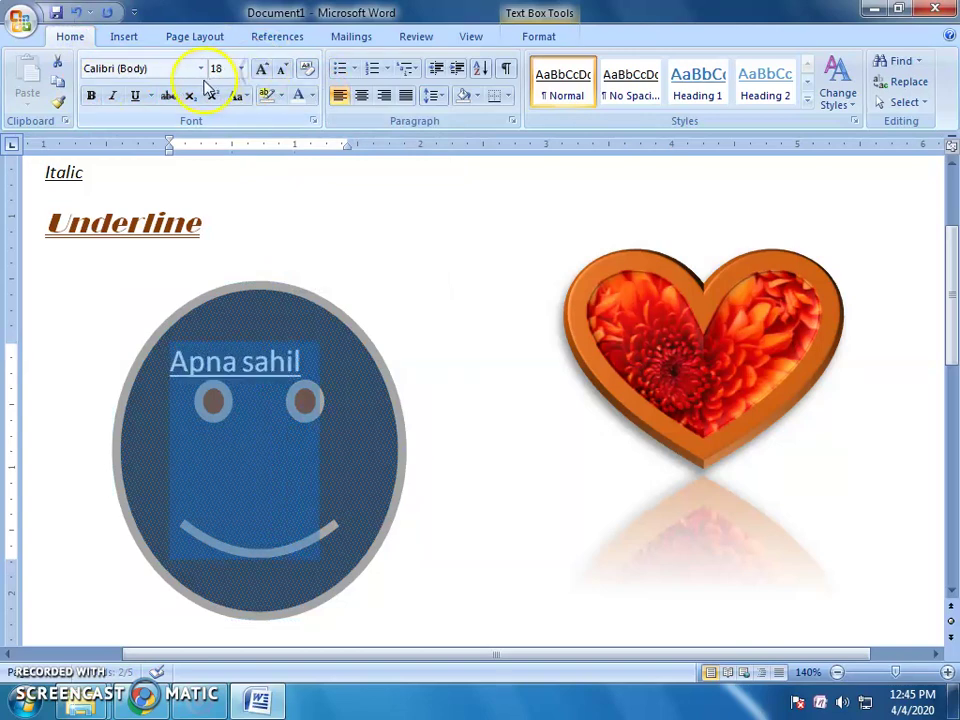
{"action": "left_click", "coordinate": [201, 68]}
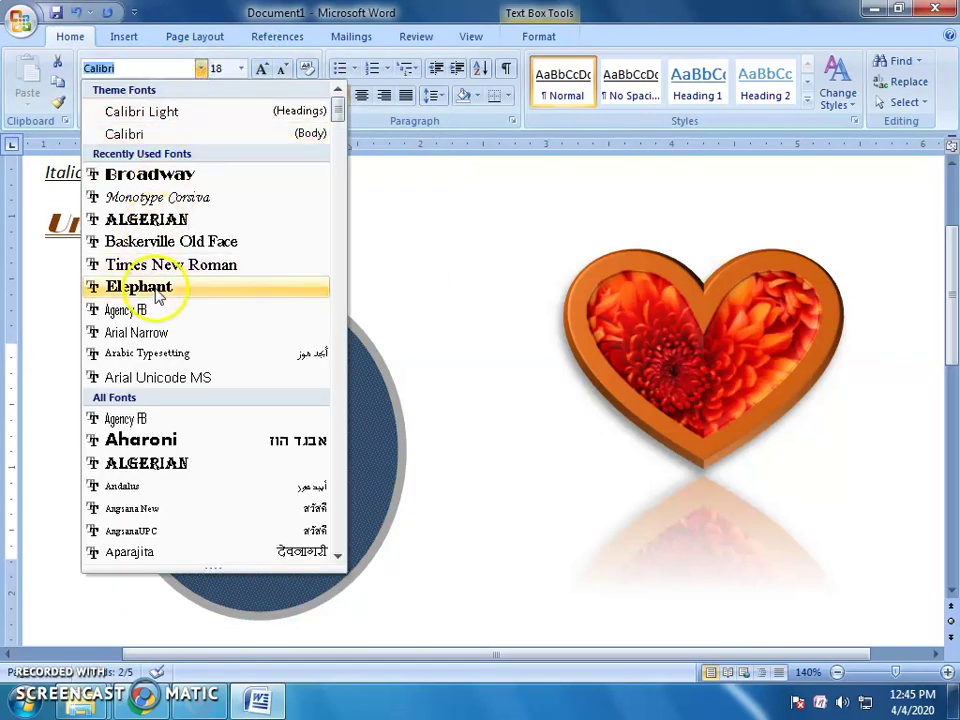
{"action": "left_click", "coordinate": [157, 290]}
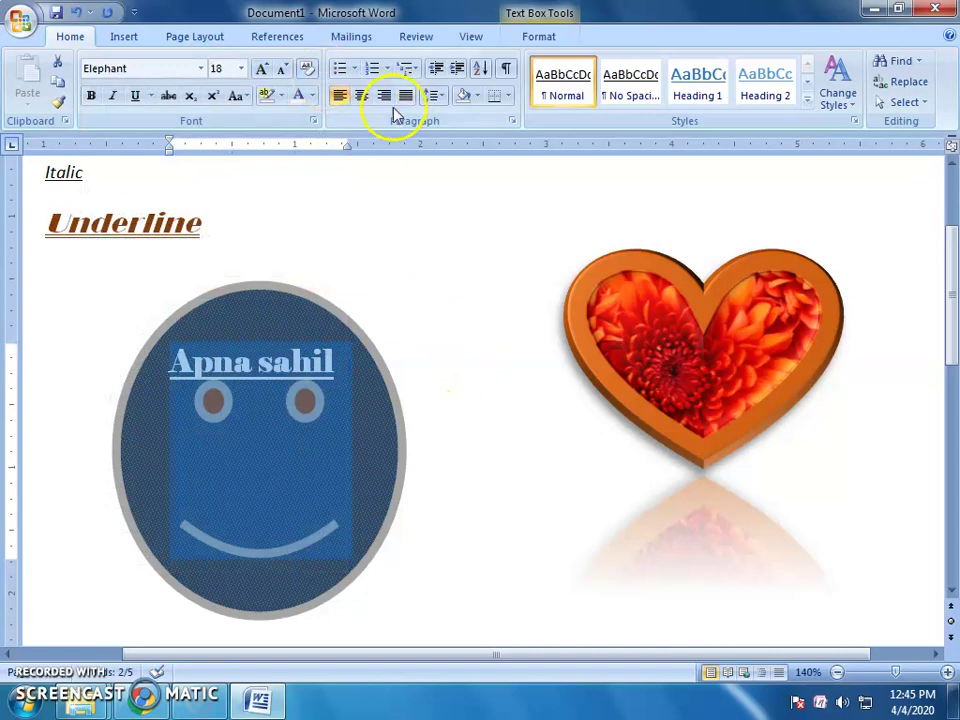
{"action": "left_click", "coordinate": [364, 97]}
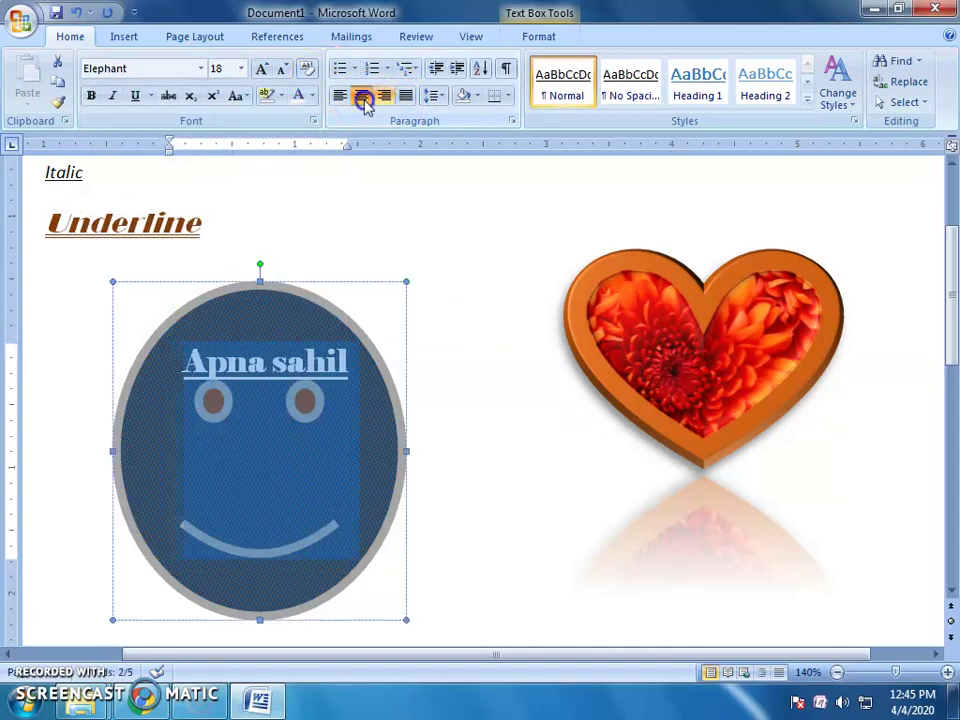
Move the smiley face down below the heart picture.
{"action": "left_click", "coordinate": [459, 343]}
{"action": "scroll", "coordinate": [477, 305], "scroll_direction": "down", "scroll_amount": 1}
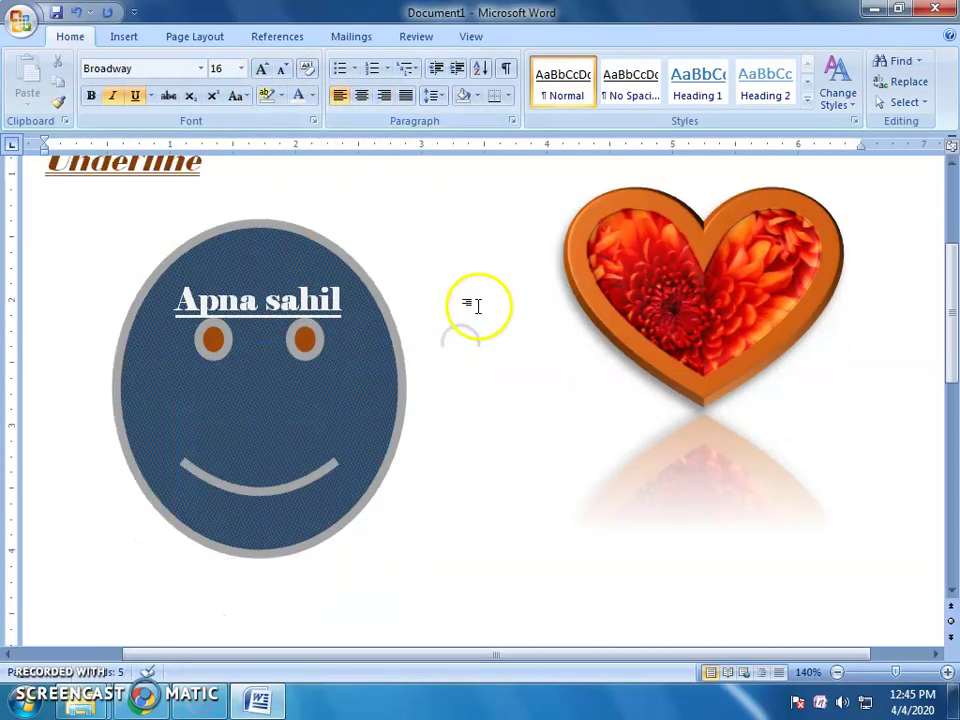
{"action": "scroll", "coordinate": [477, 305], "scroll_direction": "down", "scroll_amount": 1}
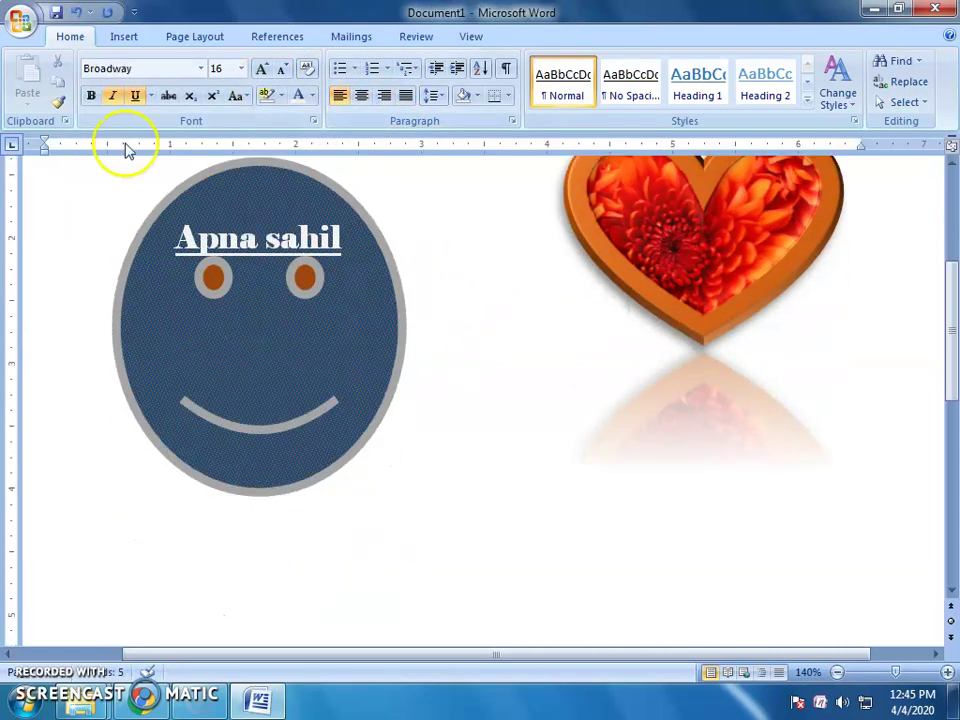
{"action": "left_click", "coordinate": [356, 457]}
{"action": "scroll", "coordinate": [824, 625], "scroll_direction": "down", "scroll_amount": 2}
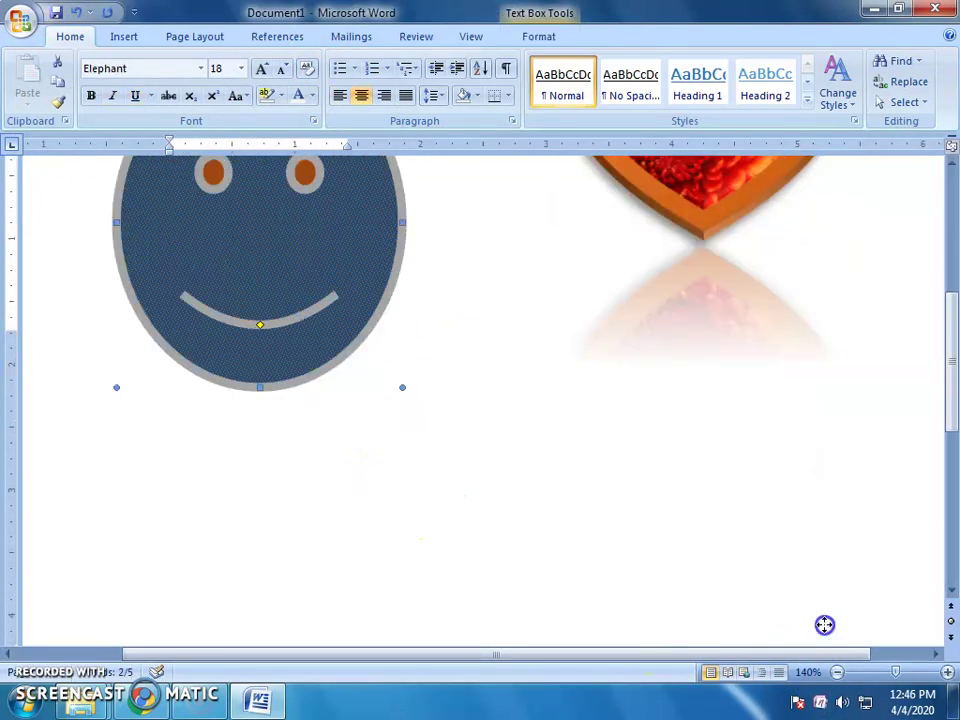
{"action": "left_click_drag", "start_coordinate": [824, 625], "coordinate": [840, 535]}
{"action": "scroll", "coordinate": [392, 437], "scroll_direction": "up", "scroll_amount": 4}
{"action": "scroll", "coordinate": [200, 340], "scroll_direction": "up", "scroll_amount": 2}
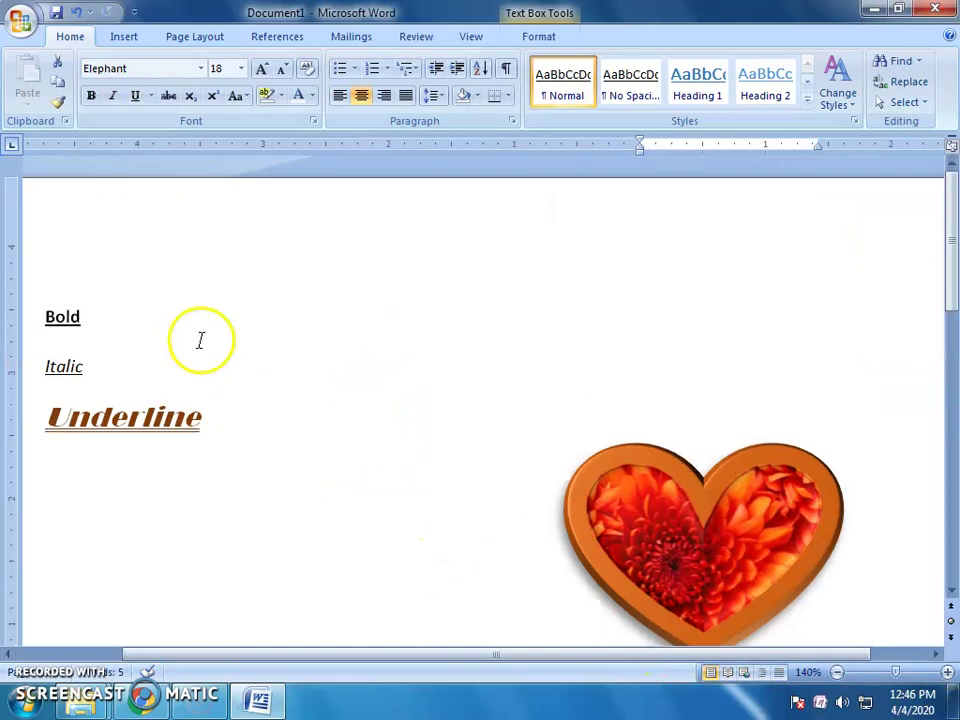
Insert an Alphabet Quote text box after 'Underline', next to the smiley face.
{"action": "left_click", "coordinate": [217, 418]}
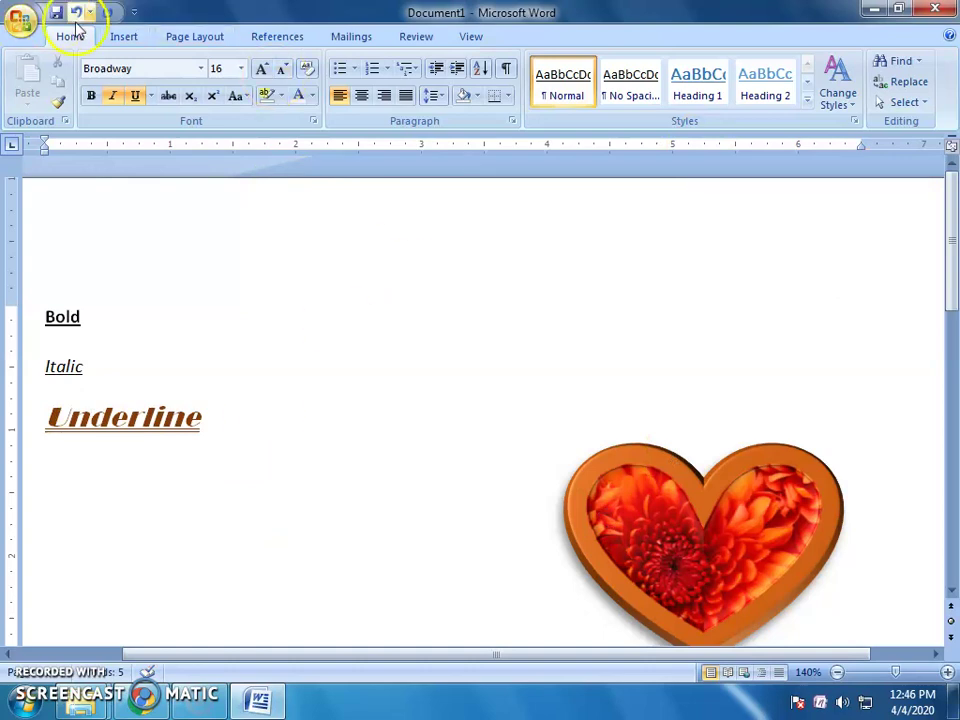
{"action": "left_click", "coordinate": [123, 36]}
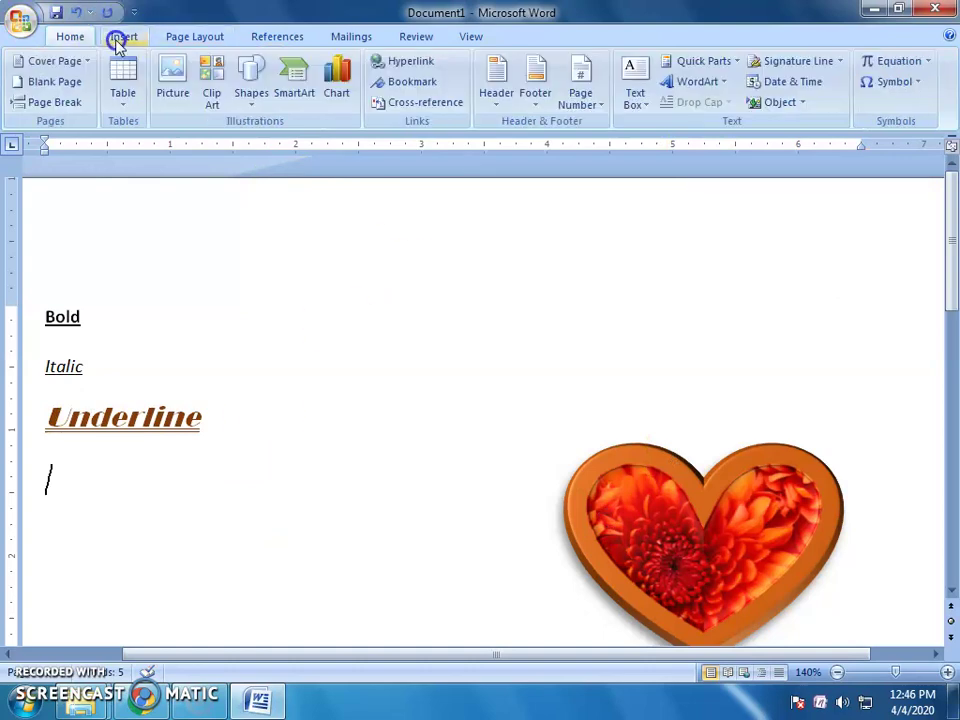
{"action": "left_click", "coordinate": [638, 106]}
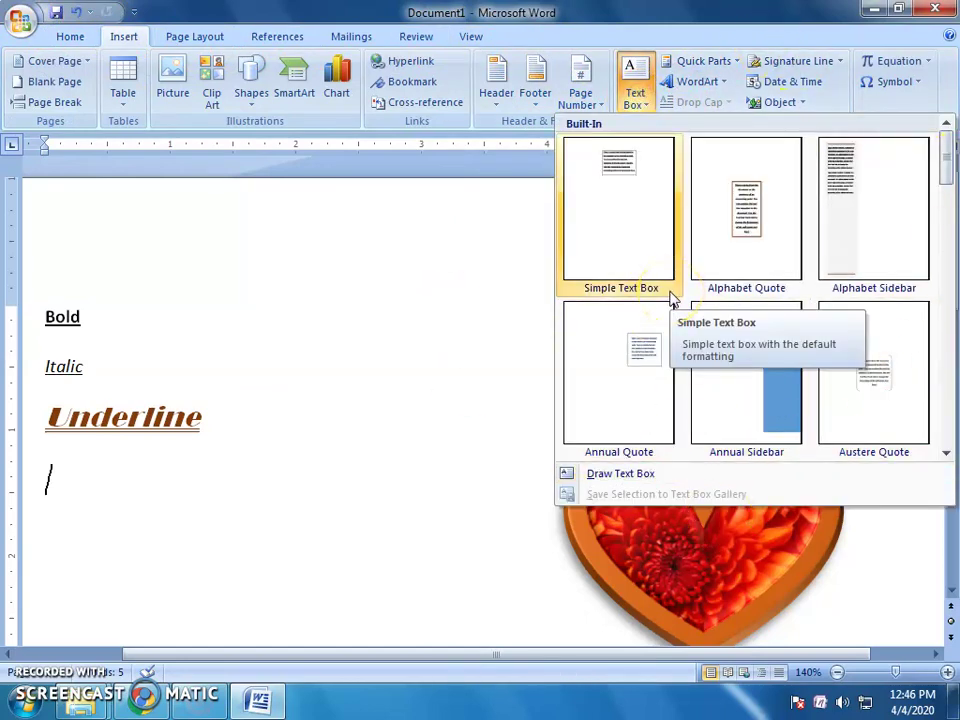
{"action": "left_click", "coordinate": [746, 228]}
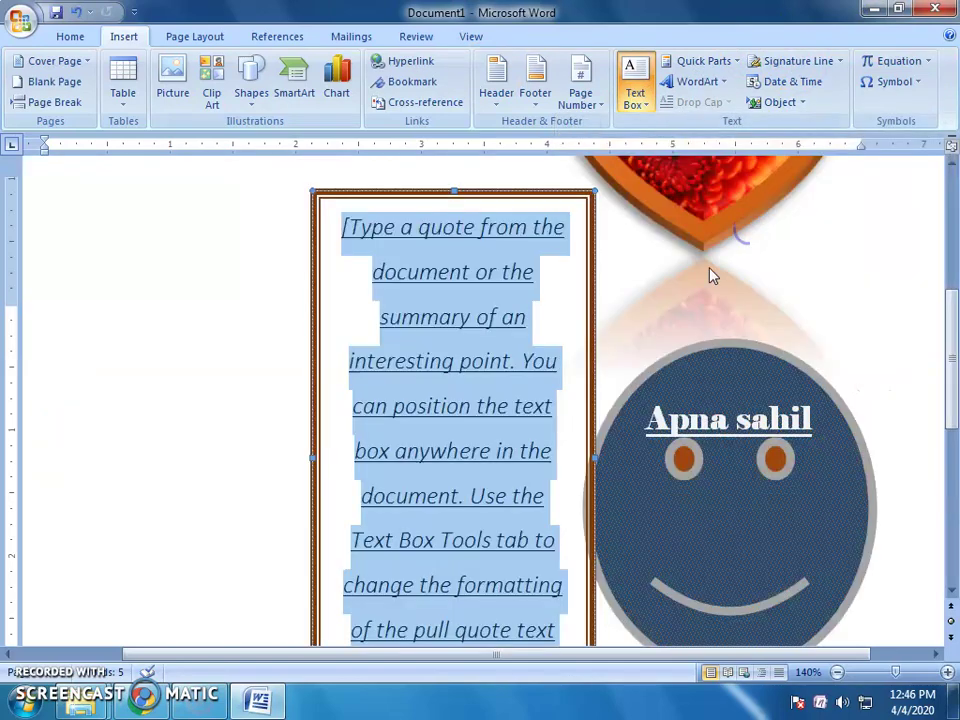
{"action": "scroll", "coordinate": [435, 393], "scroll_direction": "up", "scroll_amount": 3}
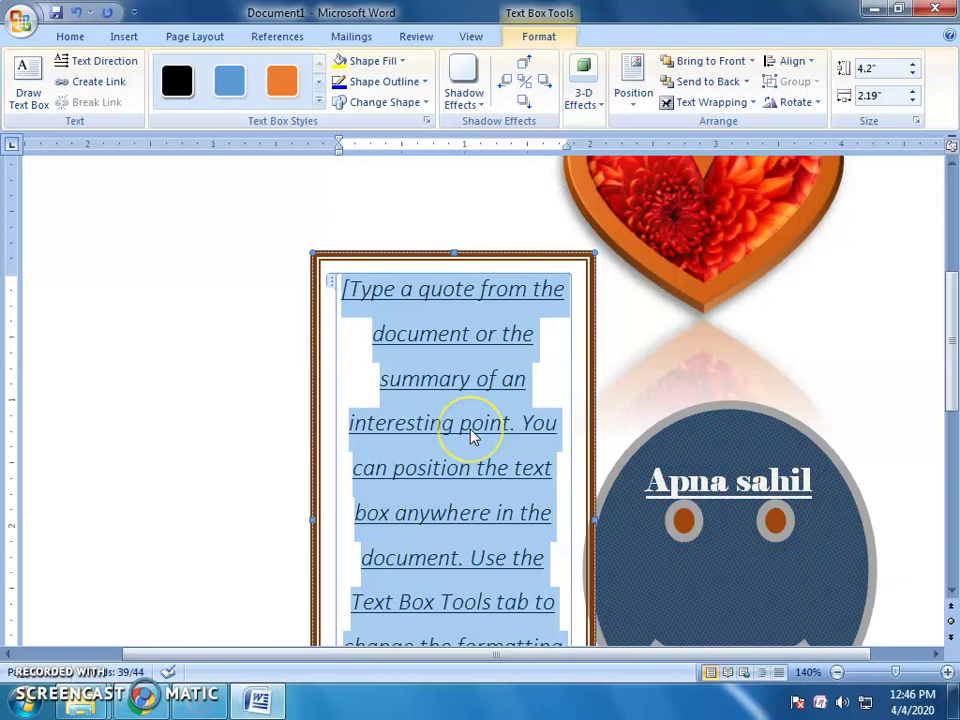
Replace the placeholder quote with 'Apna sahil' and 'Intra digit center' on two lines.
{"action": "key", "text": "Delete"}
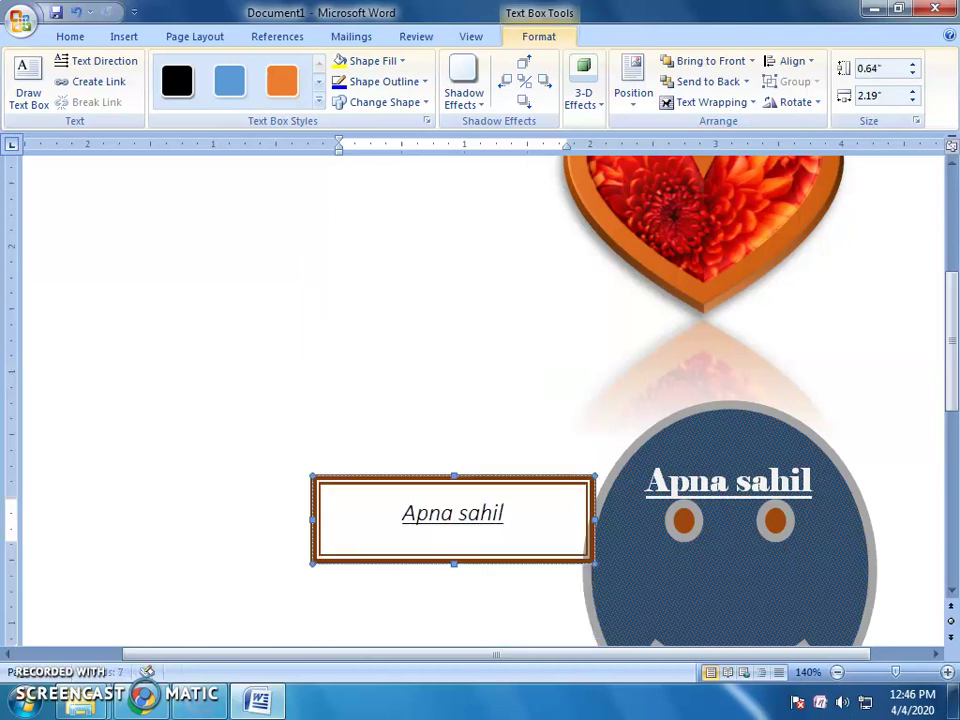
{"action": "key", "text": "Return"}
{"action": "type", "text": "Intra digit"}
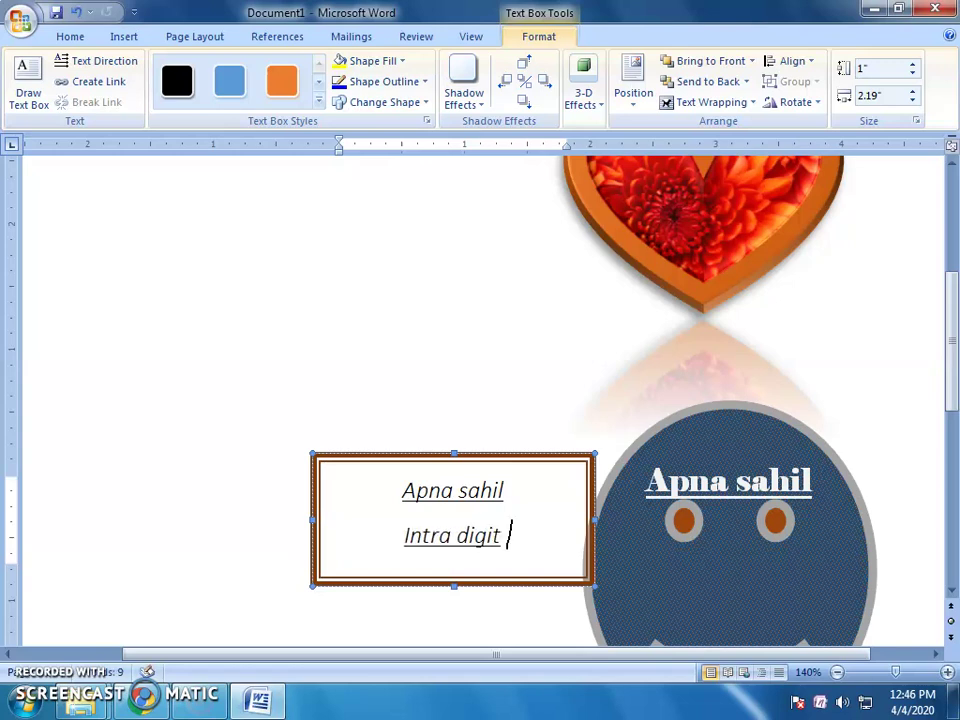
{"action": "type", "text": "center"}
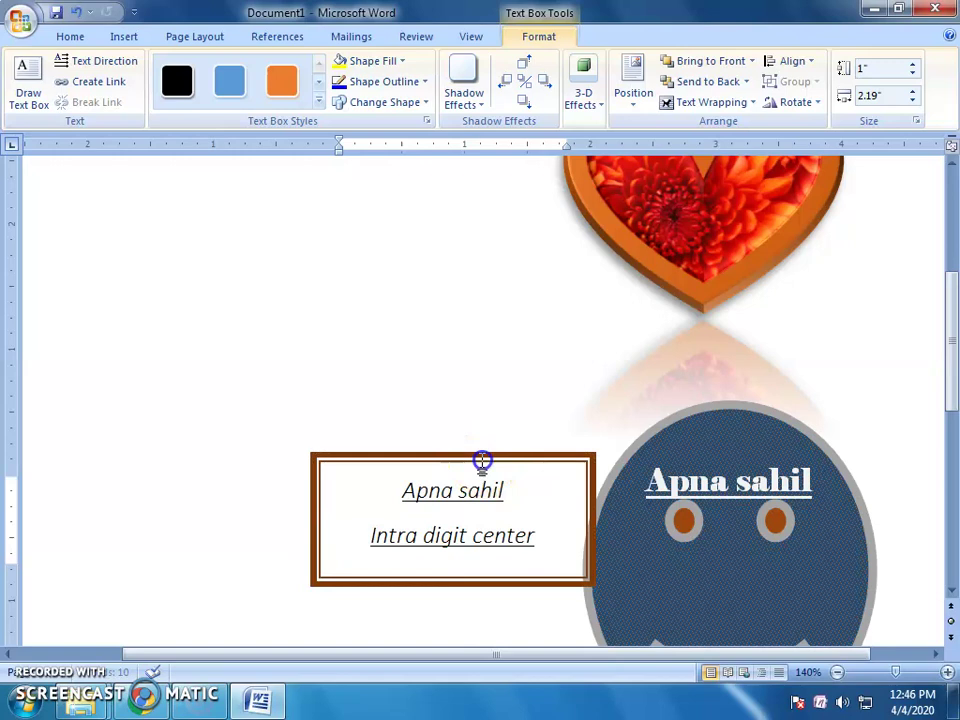
{"action": "left_click_drag", "start_coordinate": [480, 457], "coordinate": [397, 307]}
Lengthen the quote box with extra blank lines and move it toward the left margin.
{"action": "left_click", "coordinate": [460, 388]}
{"action": "key", "text": "Return"}
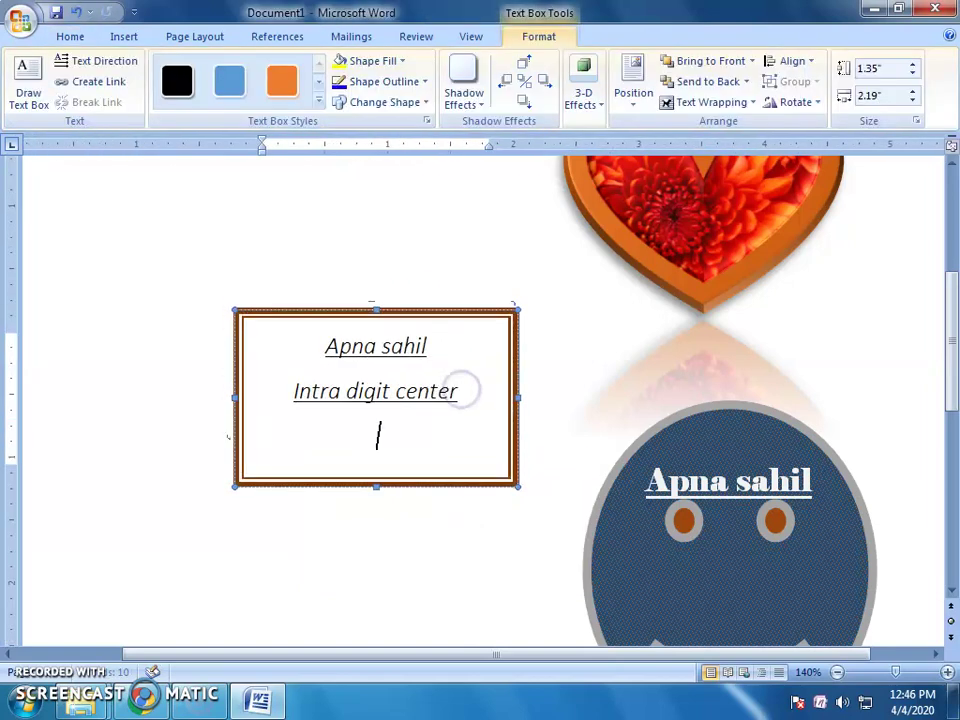
{"action": "key", "text": "Return"}
{"action": "key", "text": "Return"}
{"action": "key", "text": "Return"}
{"action": "key", "text": "Return"}
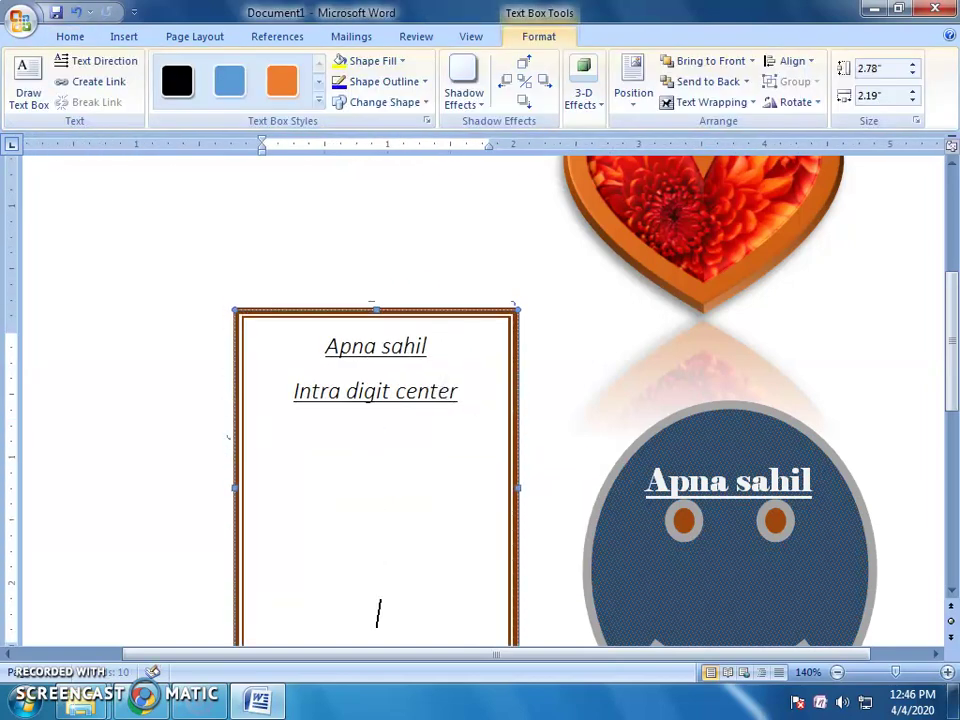
{"action": "key", "text": "BackSpace"}
{"action": "key", "text": "BackSpace"}
{"action": "key", "text": "Return"}
{"action": "key", "text": "Return"}
{"action": "mouse_move", "coordinate": [460, 311]}
{"action": "left_mouse_down"}
{"action": "mouse_move", "coordinate": [320, 282]}
{"action": "mouse_move", "coordinate": [333, 260]}
{"action": "left_mouse_up"}
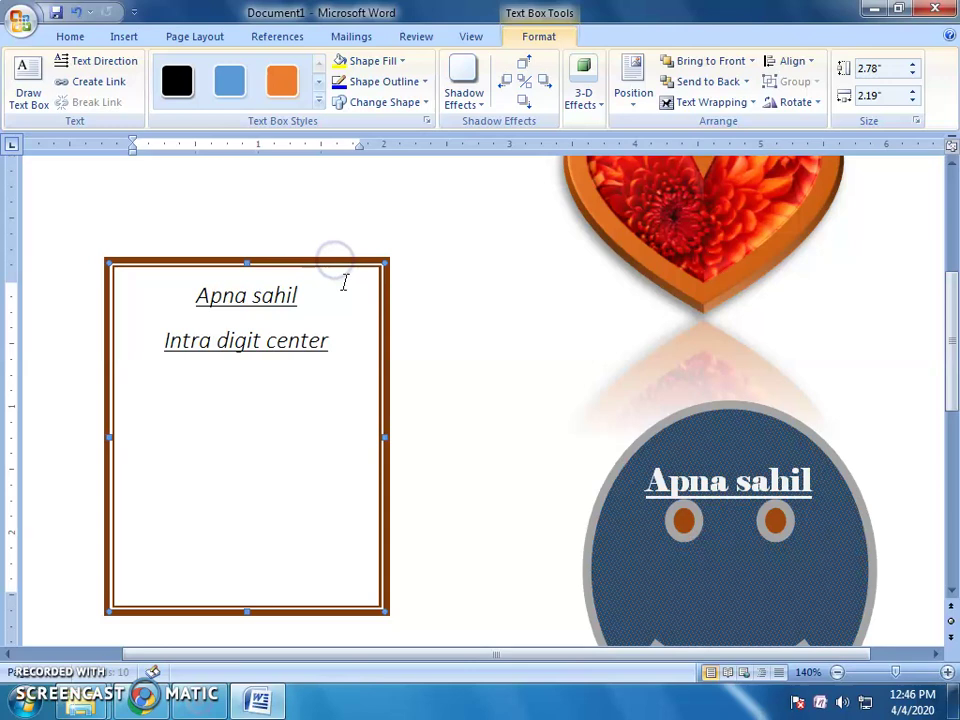
{"action": "scroll", "coordinate": [344, 283], "scroll_direction": "up", "scroll_amount": 1}
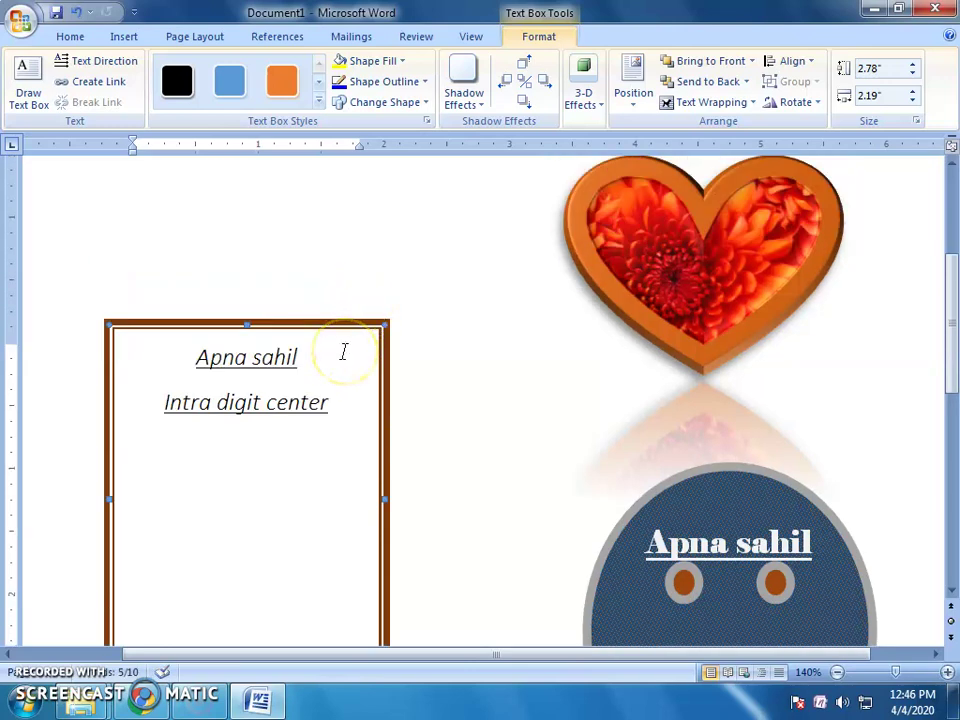
Give the text box a light-blue gradient Text Box Style after trying an orange fill.
{"action": "left_click", "coordinate": [531, 46]}
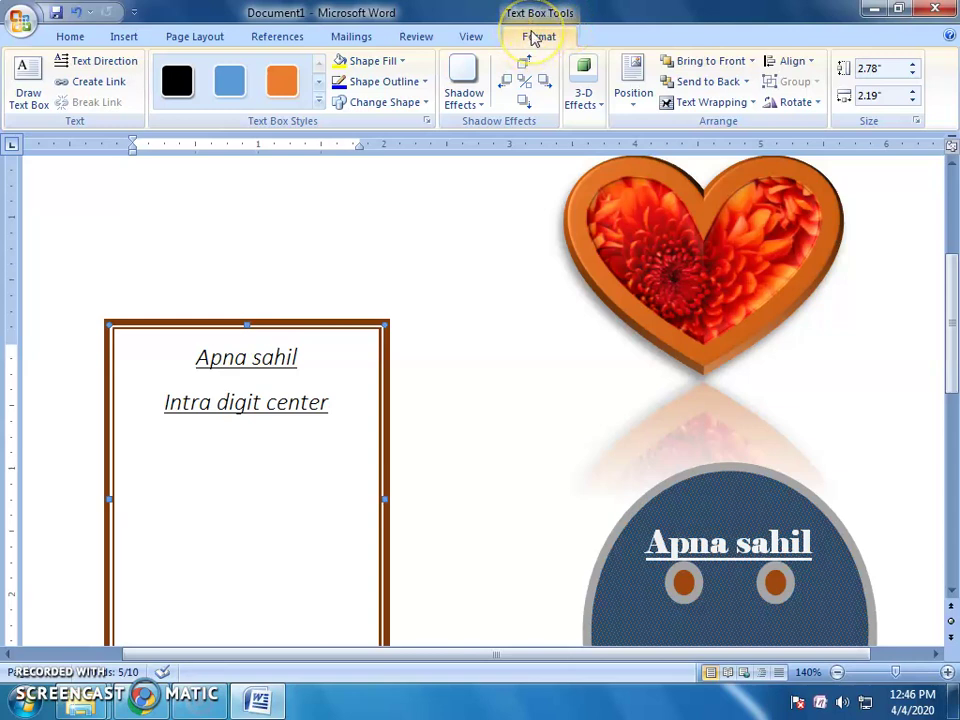
{"action": "left_click", "coordinate": [399, 64]}
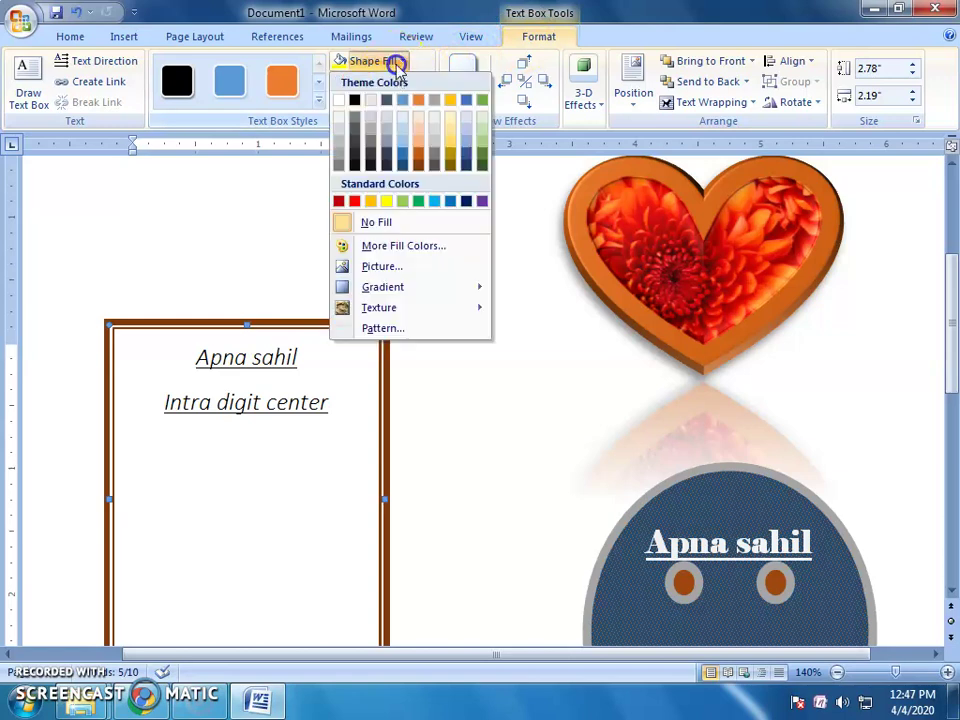
{"action": "left_click", "coordinate": [418, 155]}
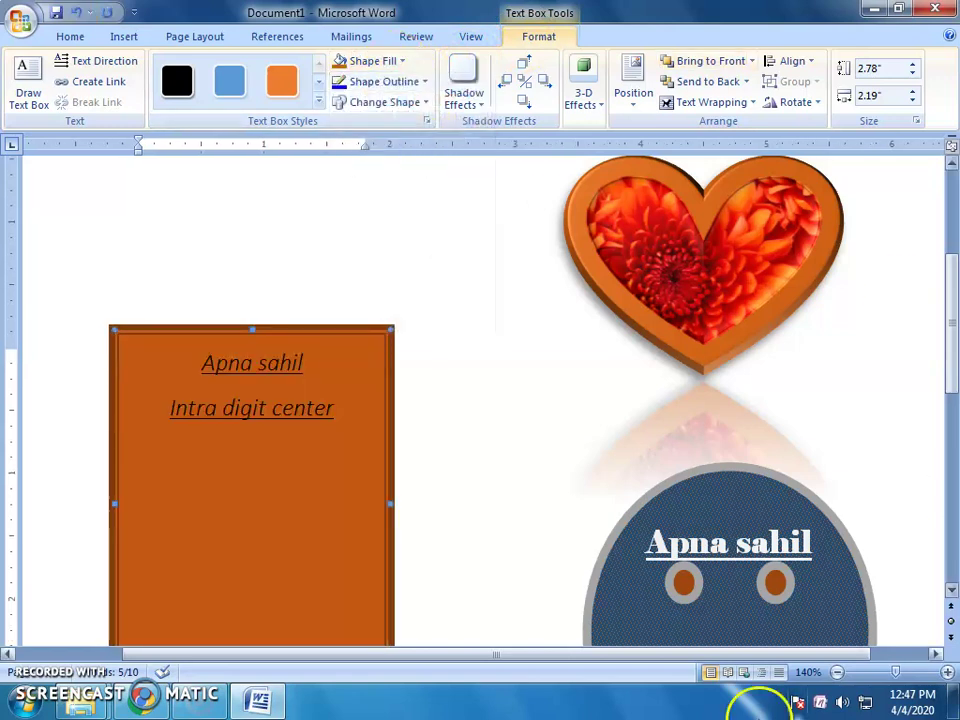
{"action": "left_click", "coordinate": [318, 104]}
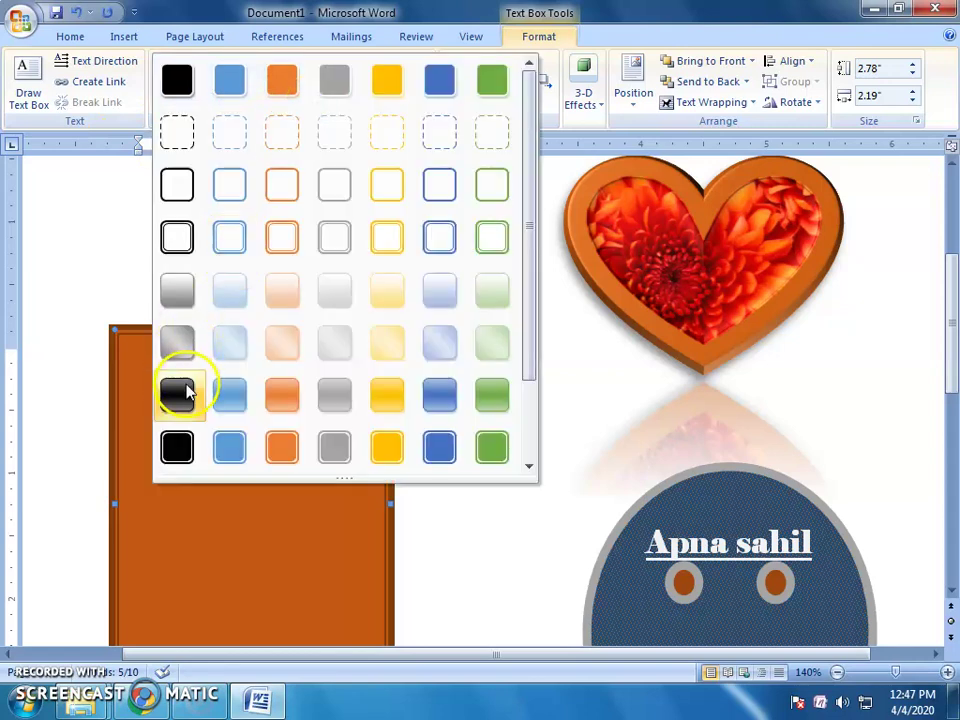
{"action": "left_click", "coordinate": [232, 348]}
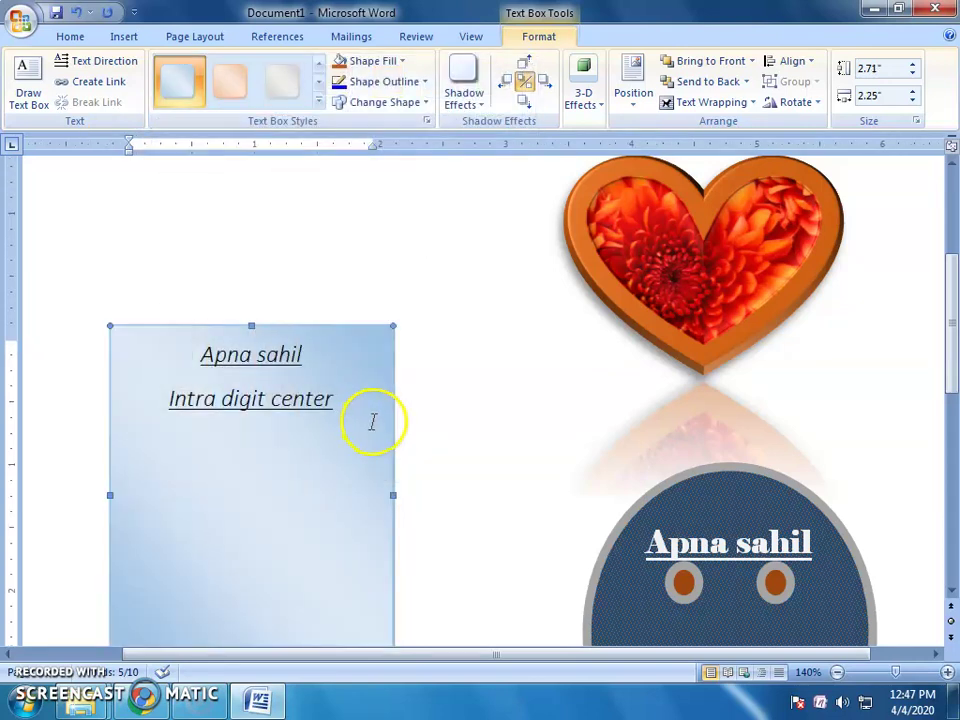
Set the text box outline to green with a 6 pt weight.
{"action": "left_click", "coordinate": [398, 88]}
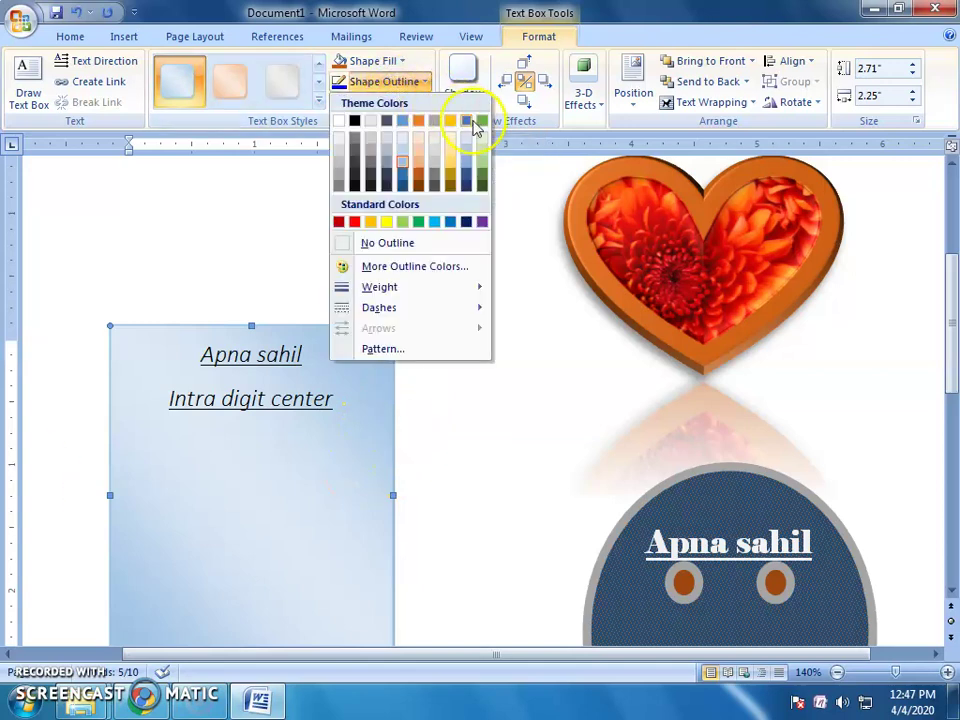
{"action": "left_click", "coordinate": [484, 182]}
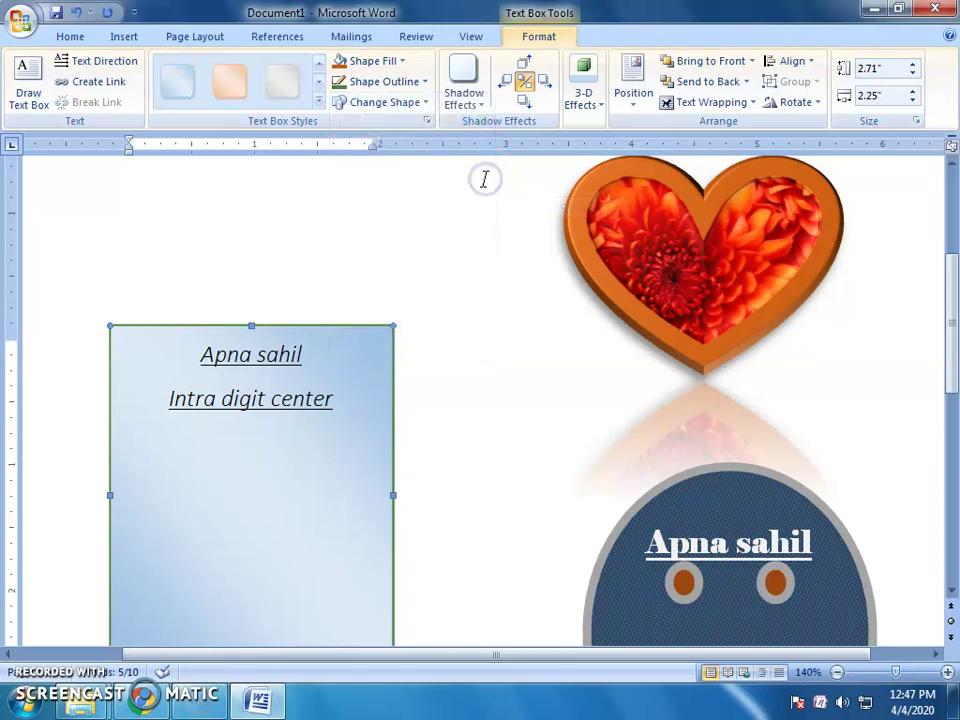
{"action": "left_click", "coordinate": [390, 84]}
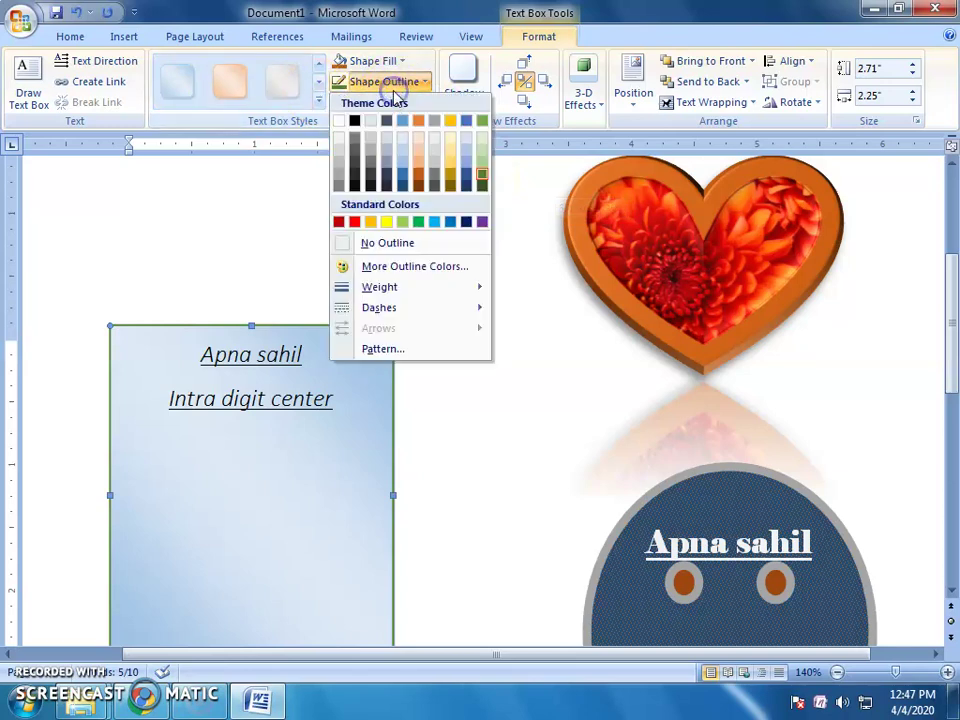
{"action": "mouse_move", "coordinate": [400, 287]}
{"action": "left_click", "coordinate": [550, 456]}
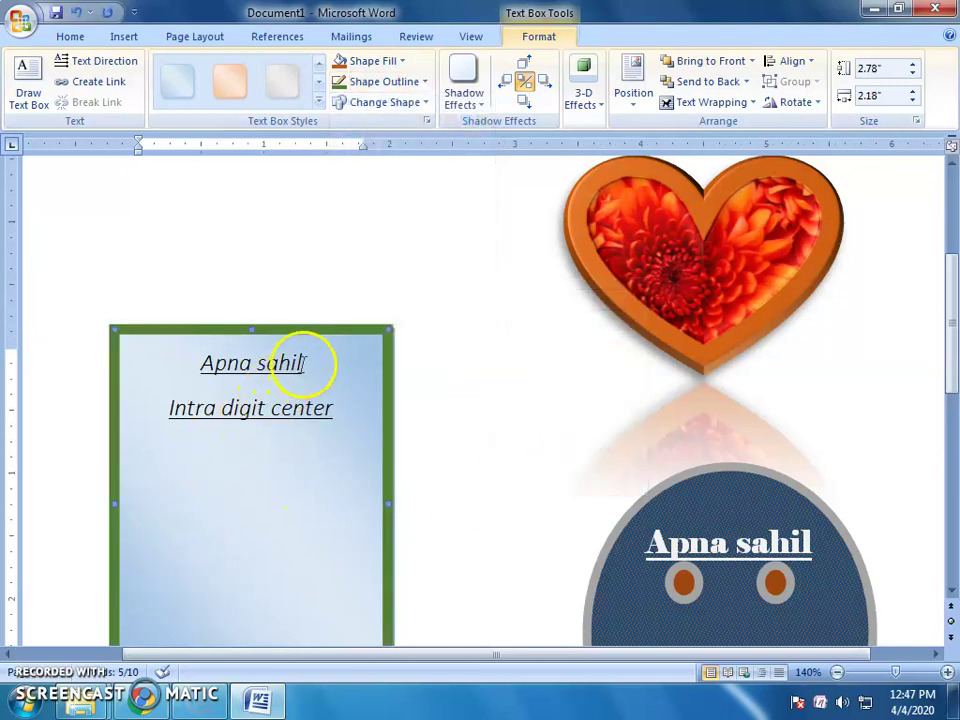
Change the text box into a Flowchart: Multidocument shape filled with the Water Droplets texture.
{"action": "left_click", "coordinate": [424, 104]}
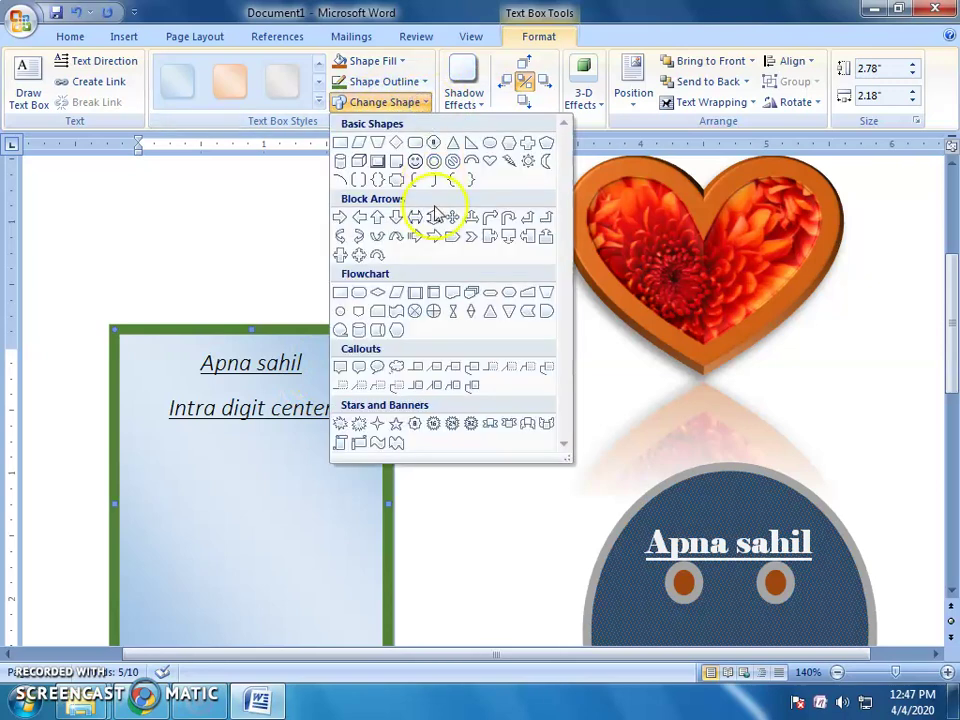
{"action": "left_click", "coordinate": [472, 293]}
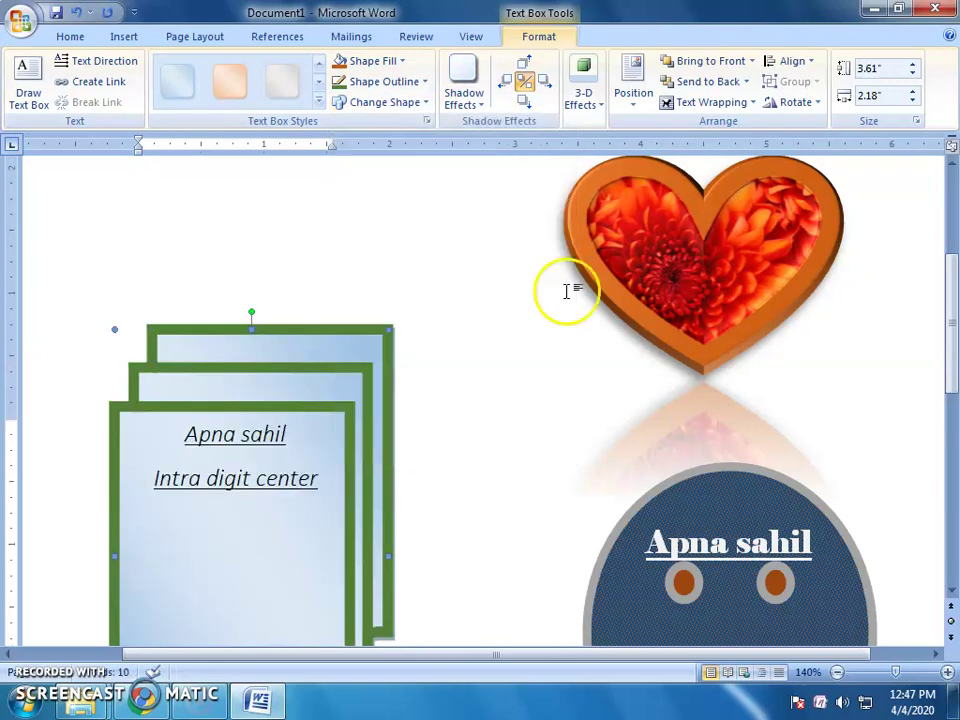
{"action": "scroll", "coordinate": [285, 501], "scroll_direction": "down", "scroll_amount": 5}
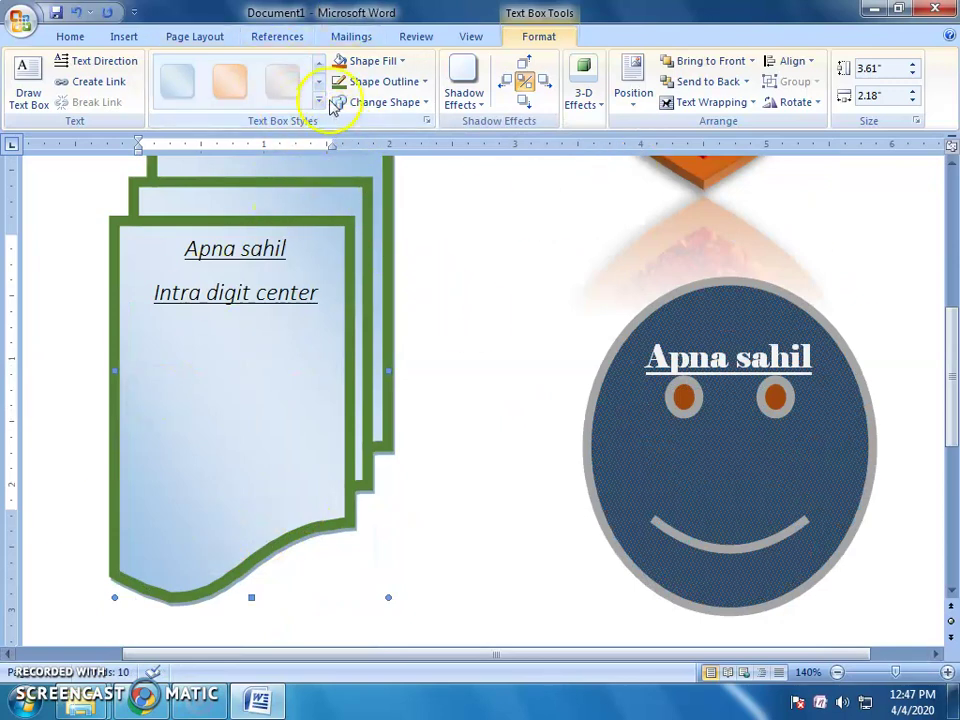
{"action": "left_click", "coordinate": [378, 61]}
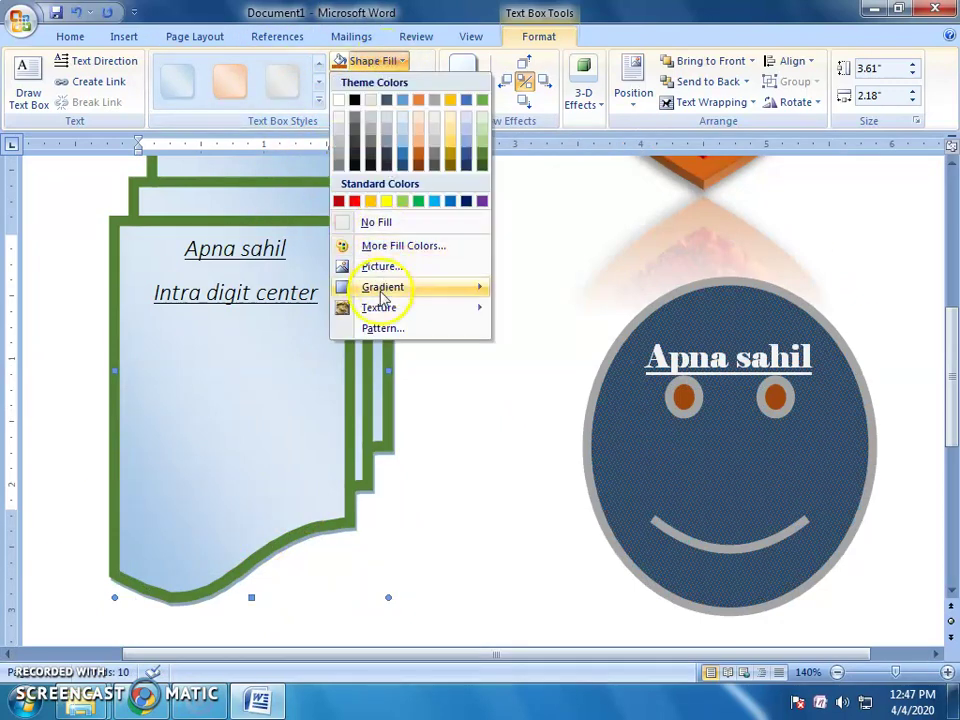
{"action": "mouse_move", "coordinate": [379, 307]}
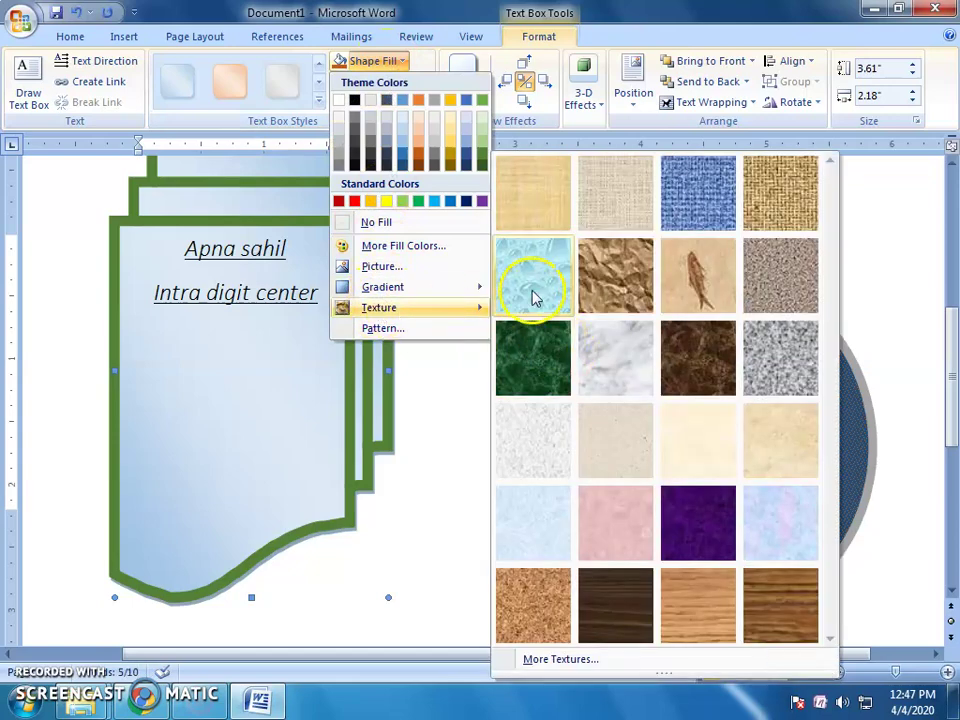
{"action": "left_click", "coordinate": [531, 302]}
Resize the shape smaller, to 2.41" by 2.76", using its corner handle.
{"action": "left_click_drag", "start_coordinate": [390, 598], "coordinate": [441, 570]}
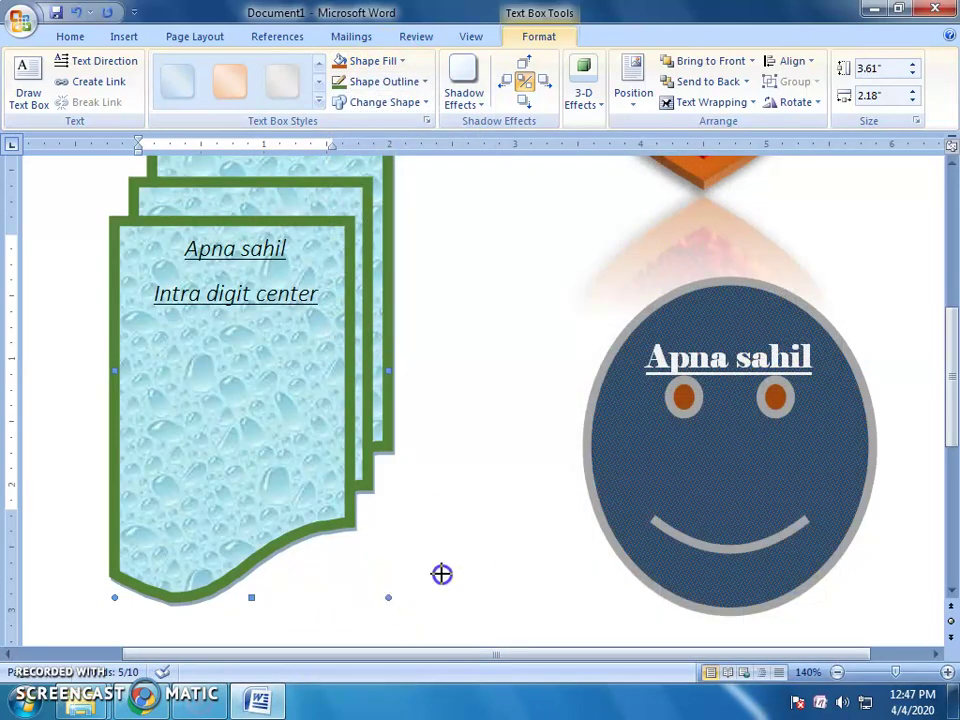
{"action": "scroll", "coordinate": [529, 572], "scroll_direction": "up", "scroll_amount": 3}
{"action": "scroll", "coordinate": [508, 490], "scroll_direction": "down", "scroll_amount": 3}
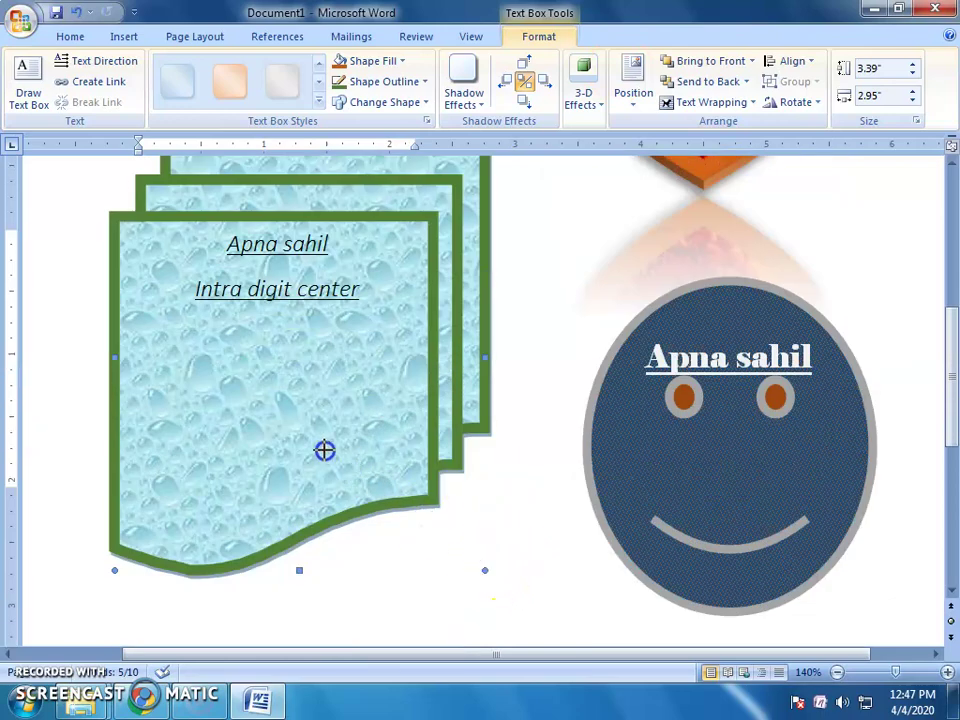
{"action": "left_click_drag", "start_coordinate": [485, 570], "coordinate": [459, 446]}
{"action": "scroll", "coordinate": [465, 450], "scroll_direction": "up", "scroll_amount": 3}
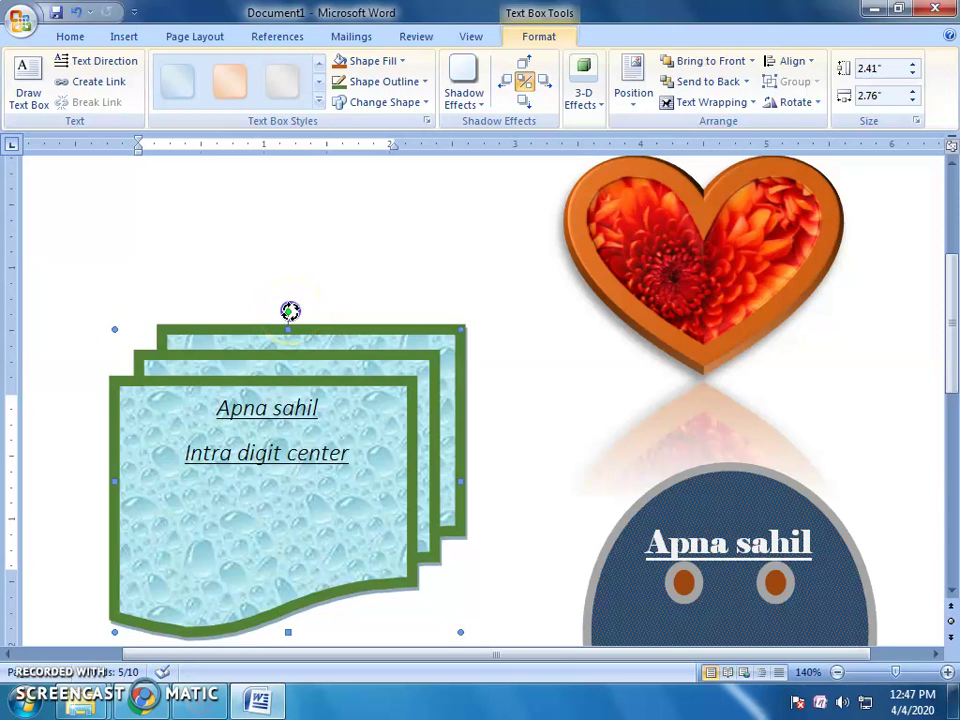
Rotate the water-droplet stacked text box counter-clockwise to a slant, then deselect it below Underline.
{"action": "left_click_drag", "start_coordinate": [249, 315], "coordinate": [243, 322]}
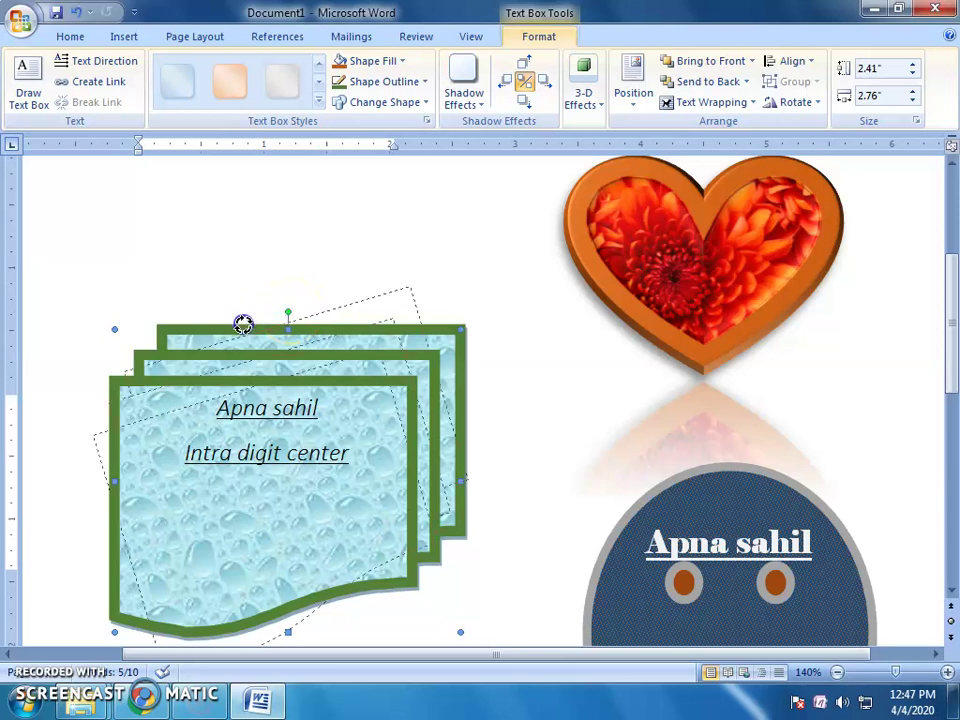
{"action": "scroll", "coordinate": [345, 405], "scroll_direction": "up", "scroll_amount": 3}
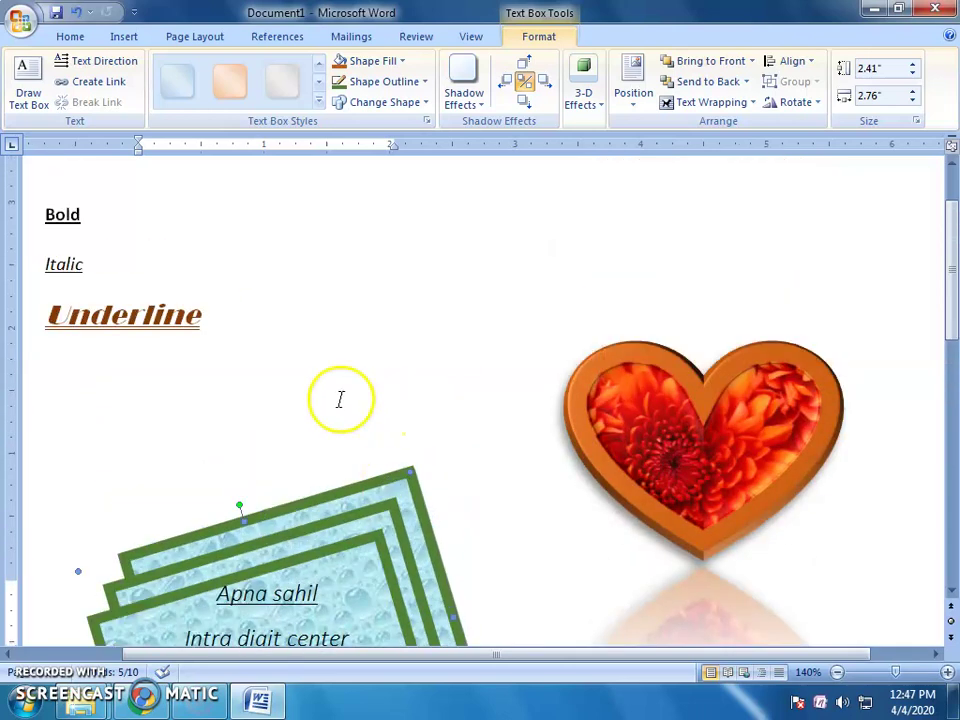
{"action": "left_click", "coordinate": [246, 323]}
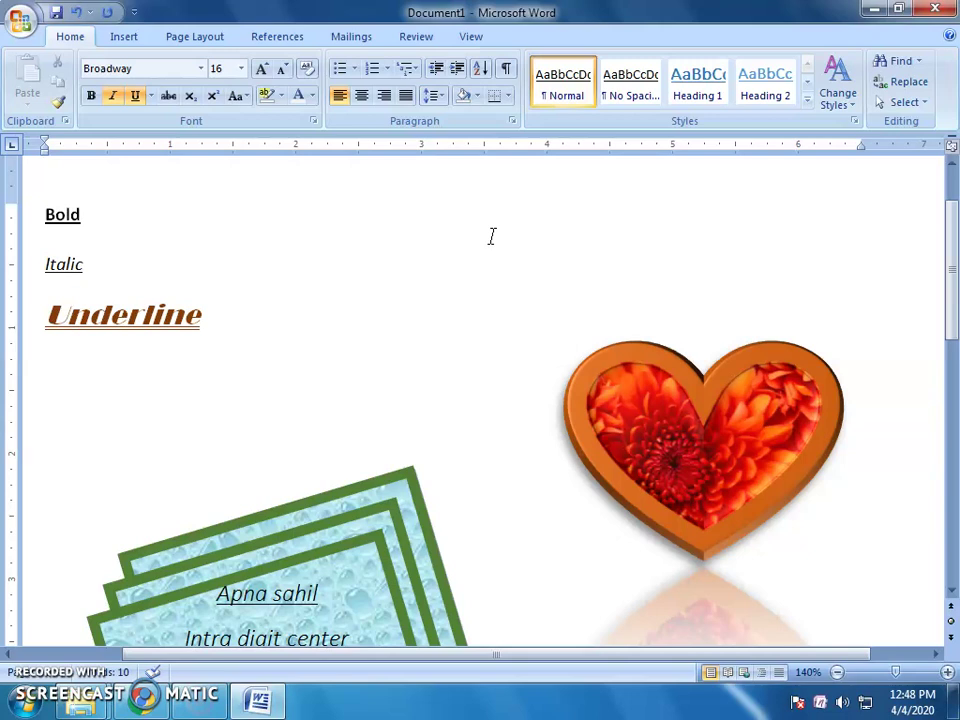
Insert a WordArt from the style gallery with the text 'apna sahil' beside the heart picture.
{"action": "left_click", "coordinate": [124, 38]}
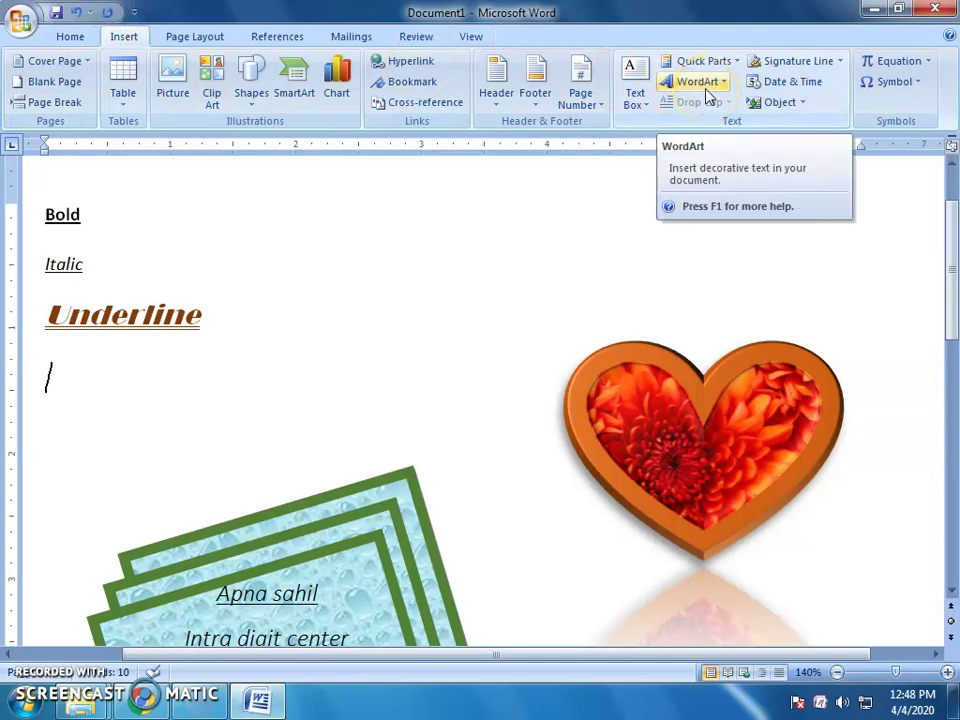
{"action": "left_click", "coordinate": [708, 95]}
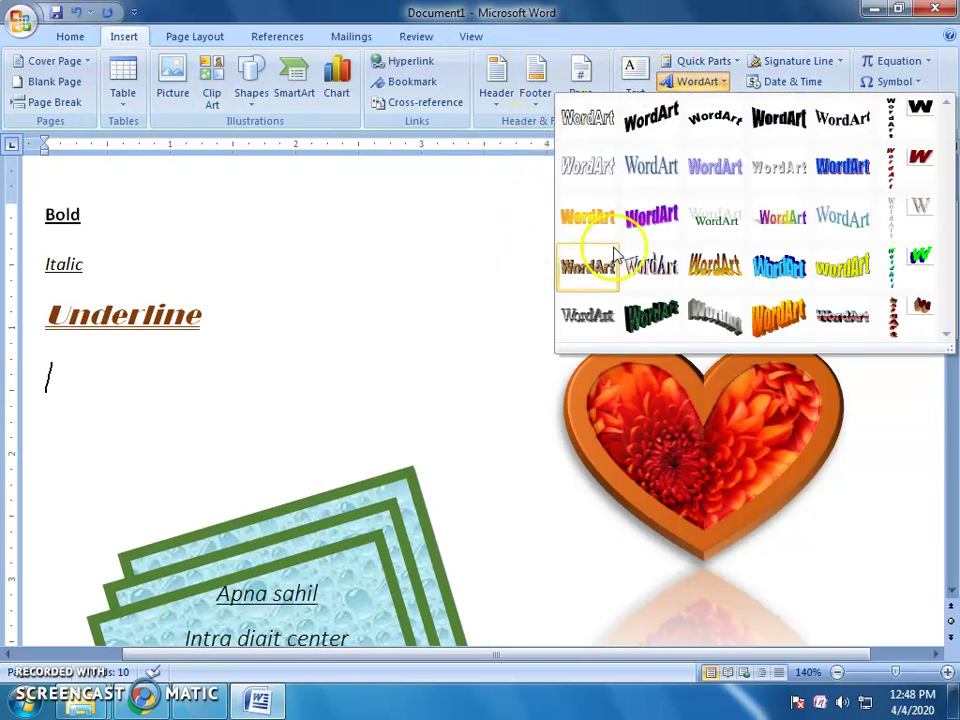
{"action": "left_click", "coordinate": [707, 184]}
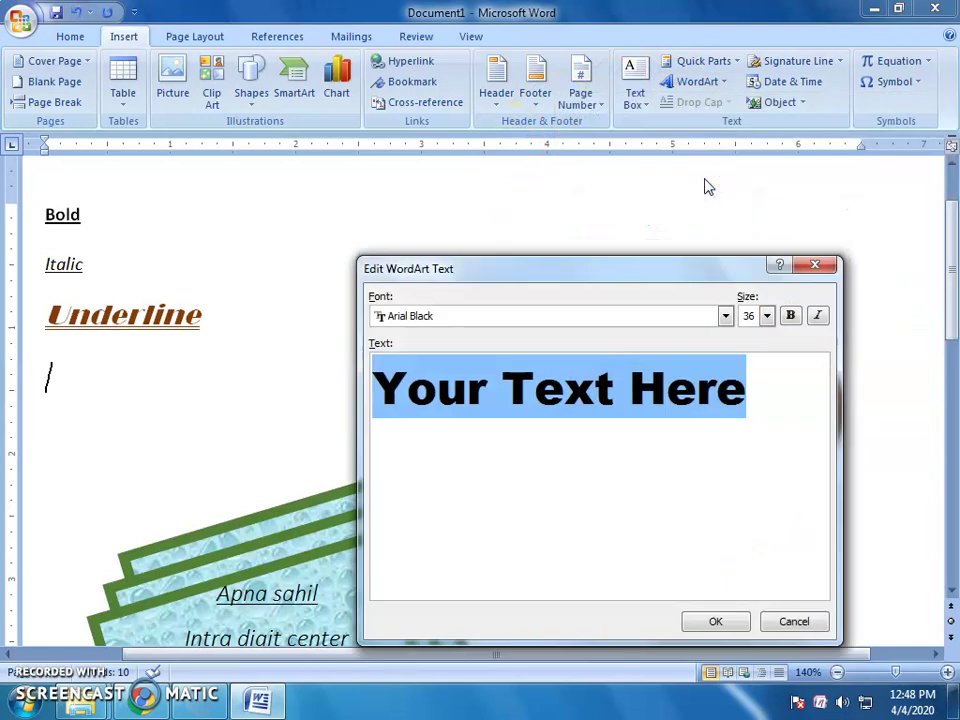
{"action": "key", "text": "BackSpace"}
{"action": "type", "text": "apna sahil"}
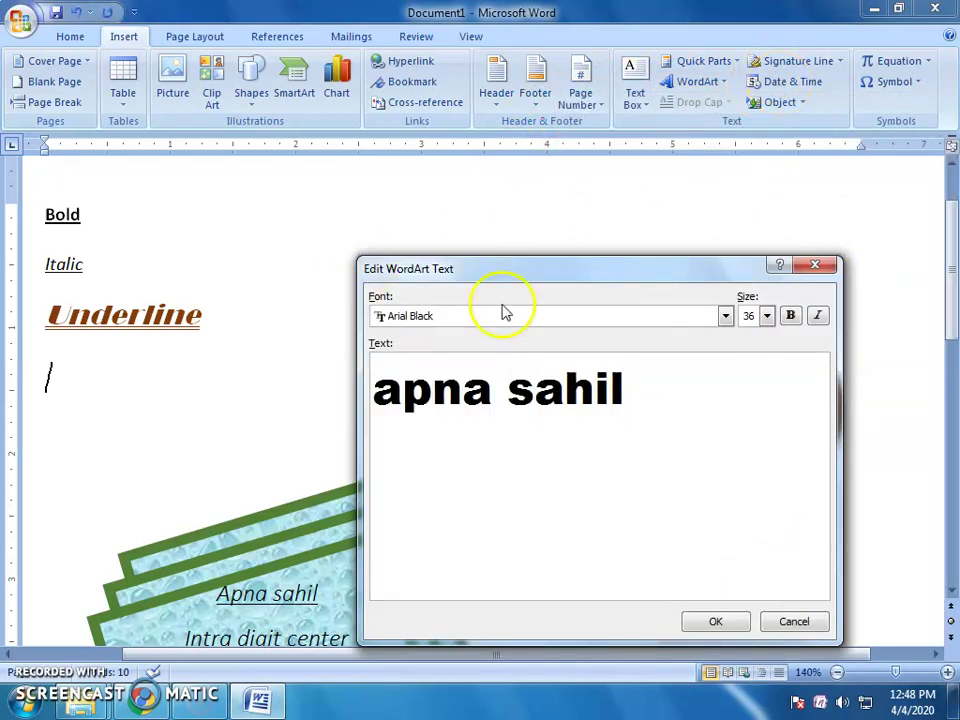
{"action": "left_click", "coordinate": [716, 622]}
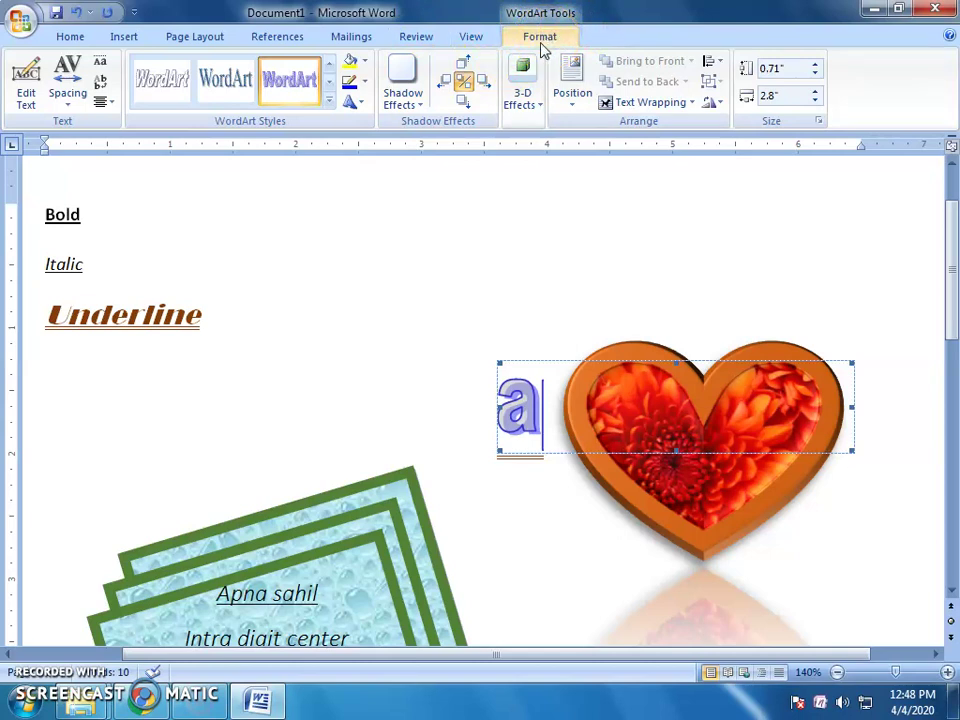
Set the WordArt's wrapping position and move it up above the heart.
{"action": "left_click", "coordinate": [577, 98]}
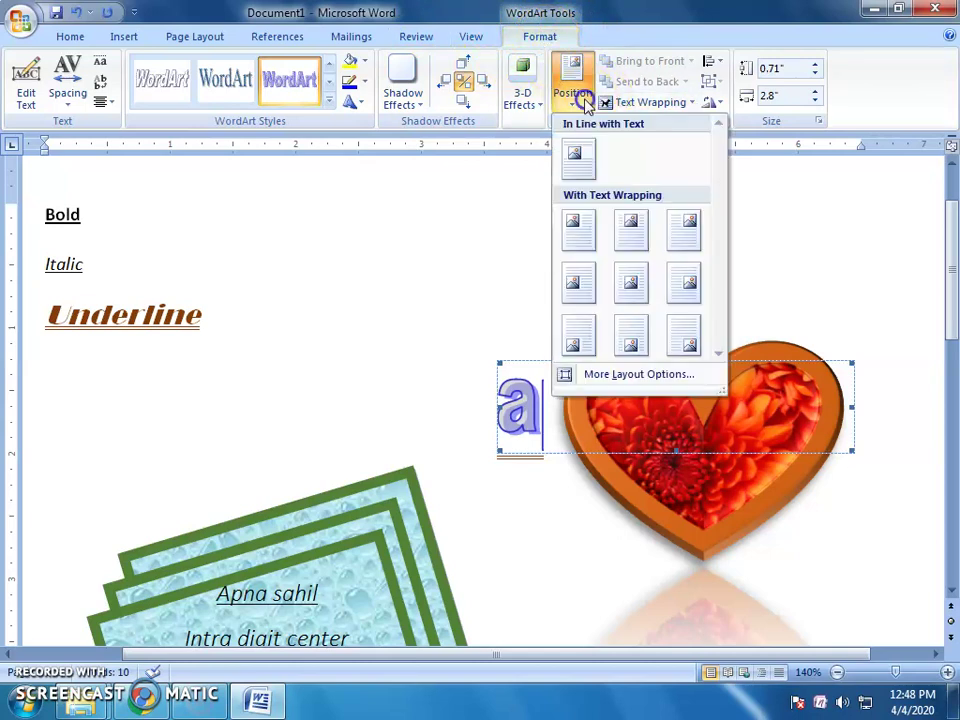
{"action": "left_click", "coordinate": [640, 240]}
{"action": "mouse_move", "coordinate": [713, 430]}
{"action": "left_mouse_down"}
{"action": "mouse_move", "coordinate": [489, 270]}
{"action": "mouse_move", "coordinate": [632, 265]}
{"action": "mouse_move", "coordinate": [474, 260]}
{"action": "left_mouse_up"}
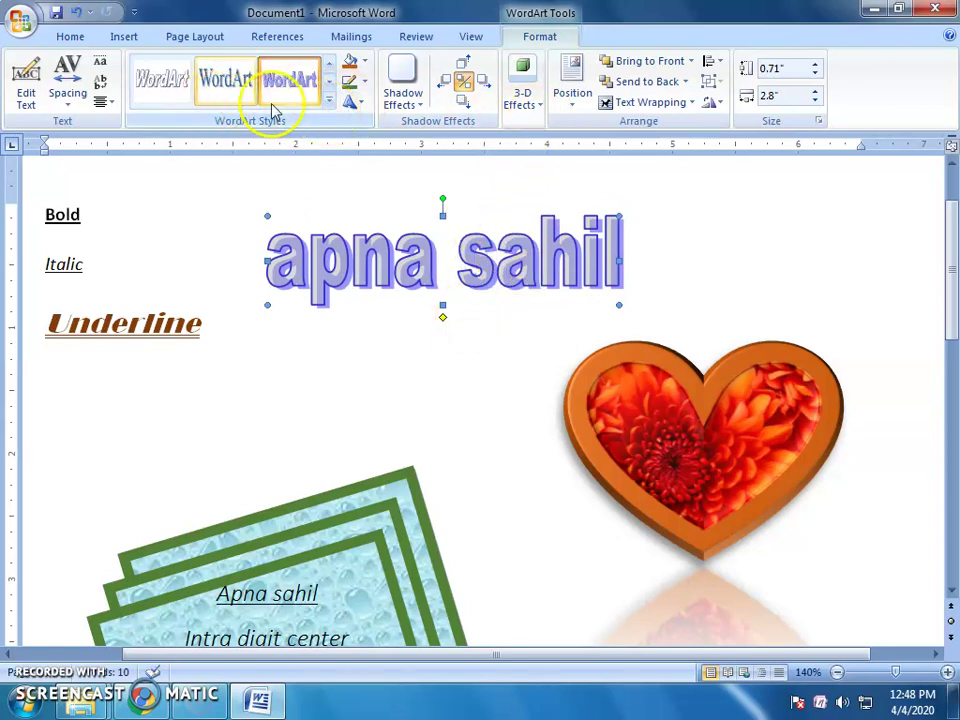
Apply a grey outlined WordArt style and a warp shape, and widen it to 3.2 inches.
{"action": "left_click", "coordinate": [330, 103]}
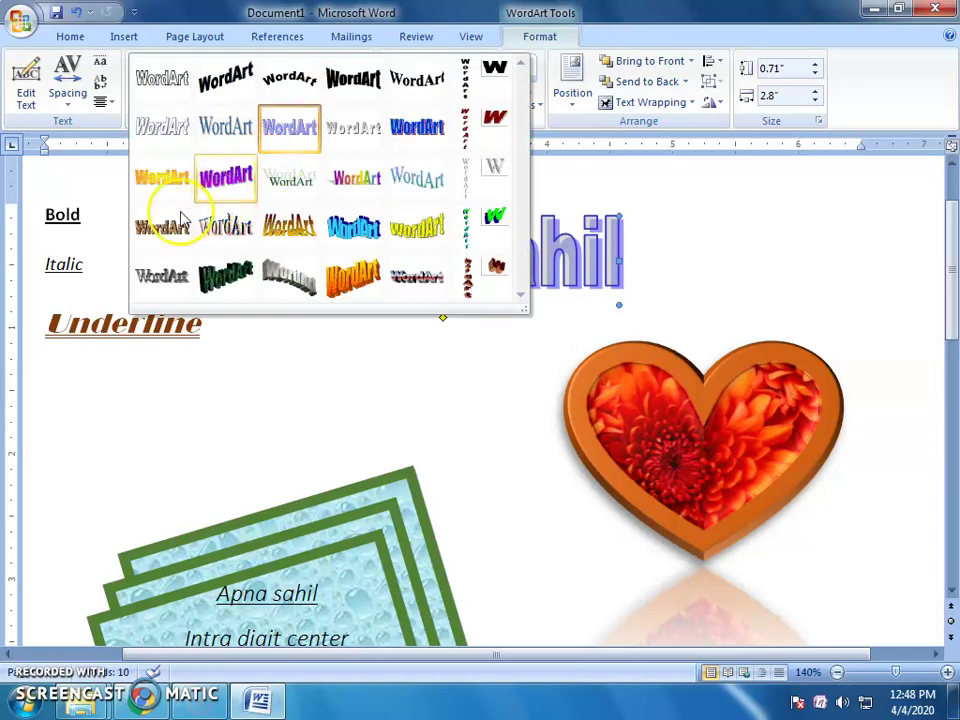
{"action": "left_click", "coordinate": [165, 138]}
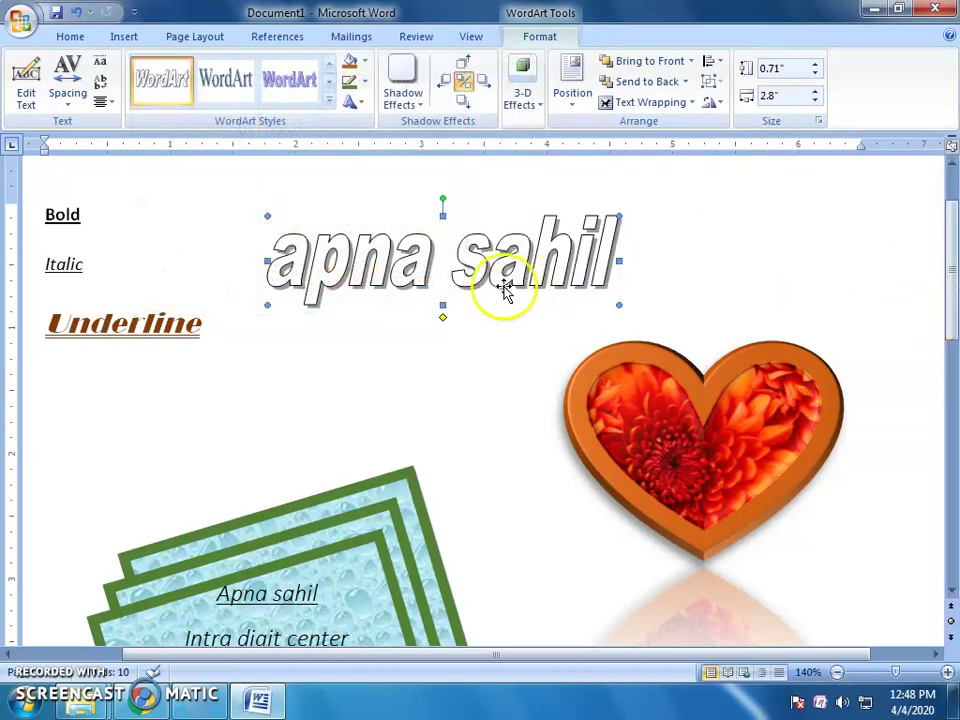
{"action": "left_click", "coordinate": [351, 103]}
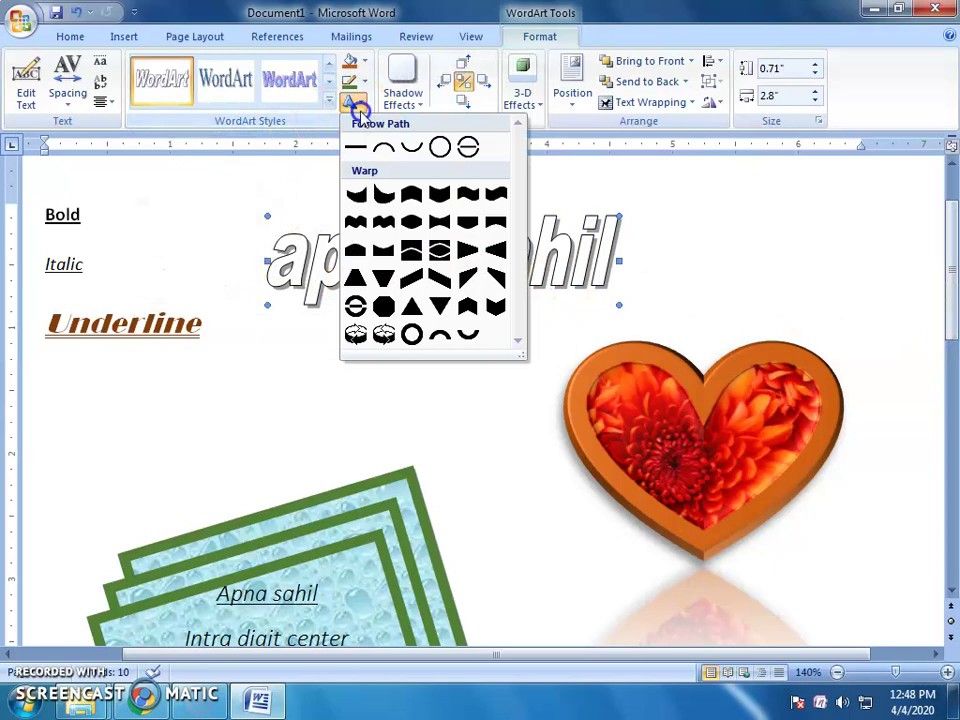
{"action": "left_click", "coordinate": [356, 224]}
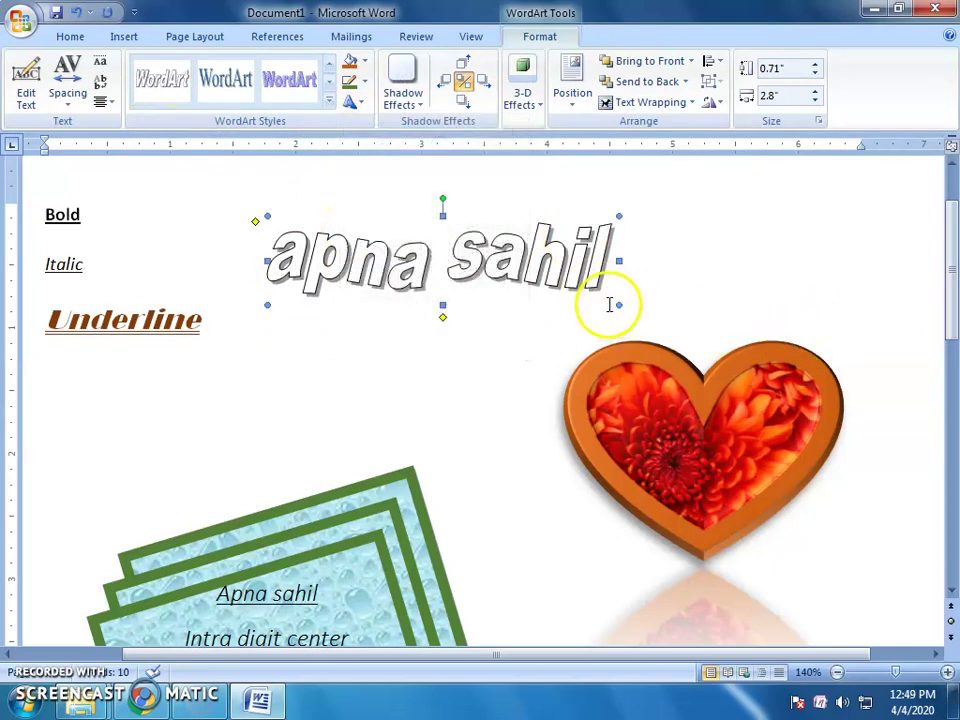
{"action": "left_click_drag", "start_coordinate": [619, 305], "coordinate": [669, 305]}
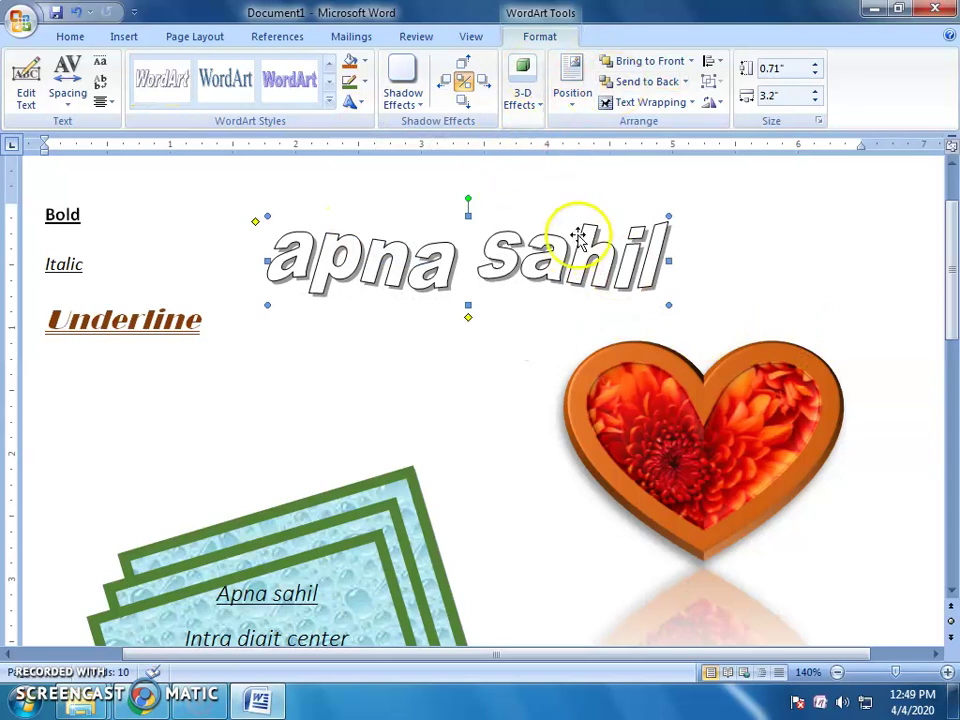
Give the WordArt a drop shadow and a parallel 3-D extrusion coloured orange.
{"action": "left_click", "coordinate": [401, 95]}
{"action": "left_click", "coordinate": [417, 247]}
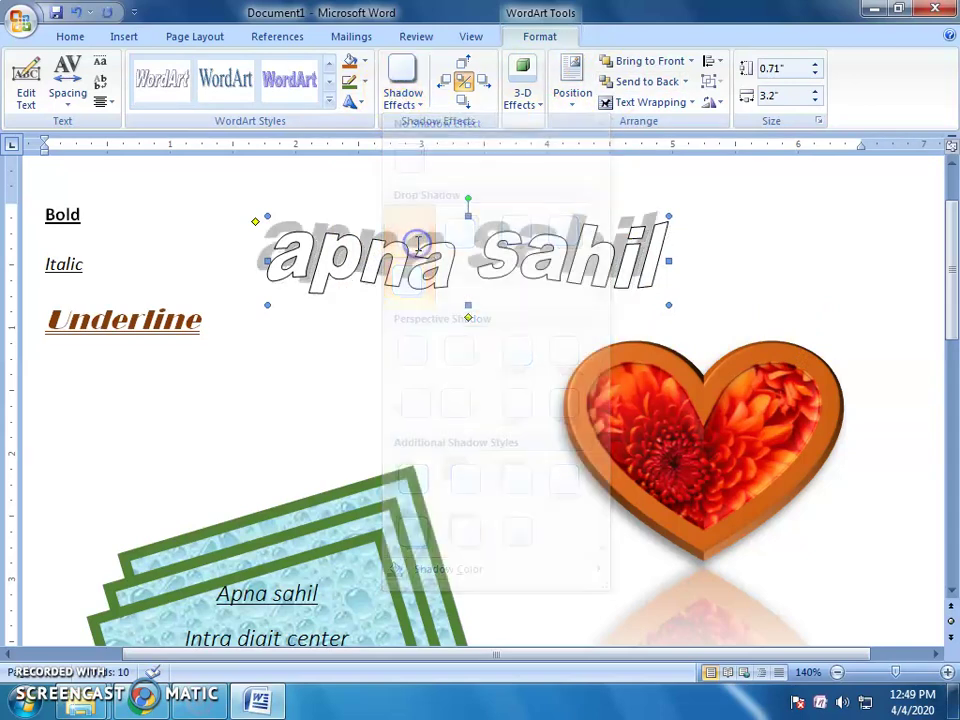
{"action": "left_click", "coordinate": [524, 108]}
{"action": "left_click", "coordinate": [540, 317]}
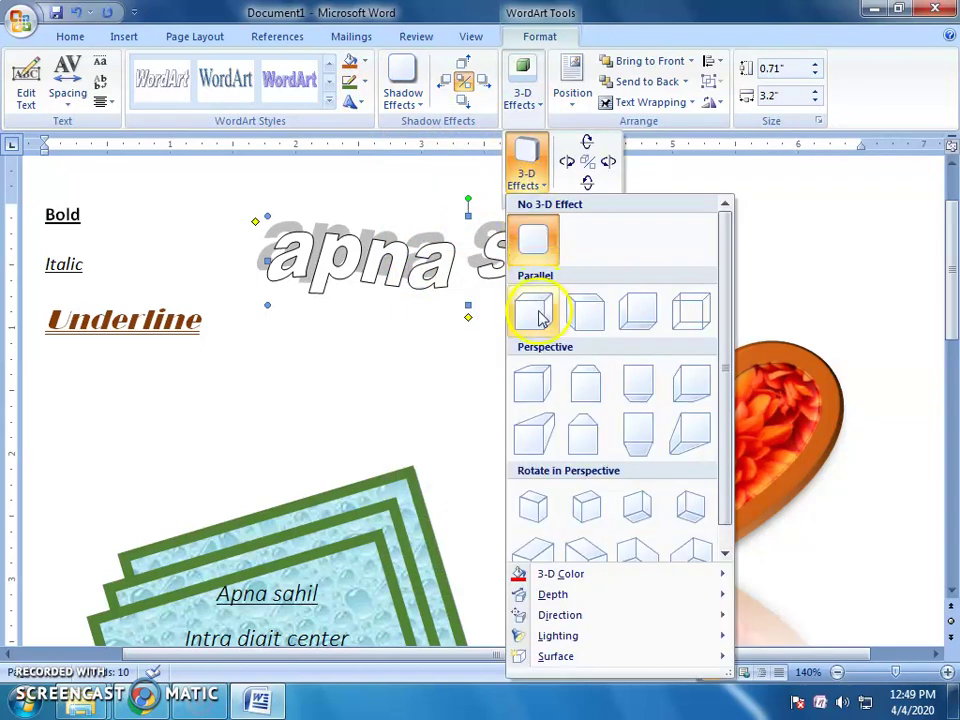
{"action": "left_click", "coordinate": [540, 317]}
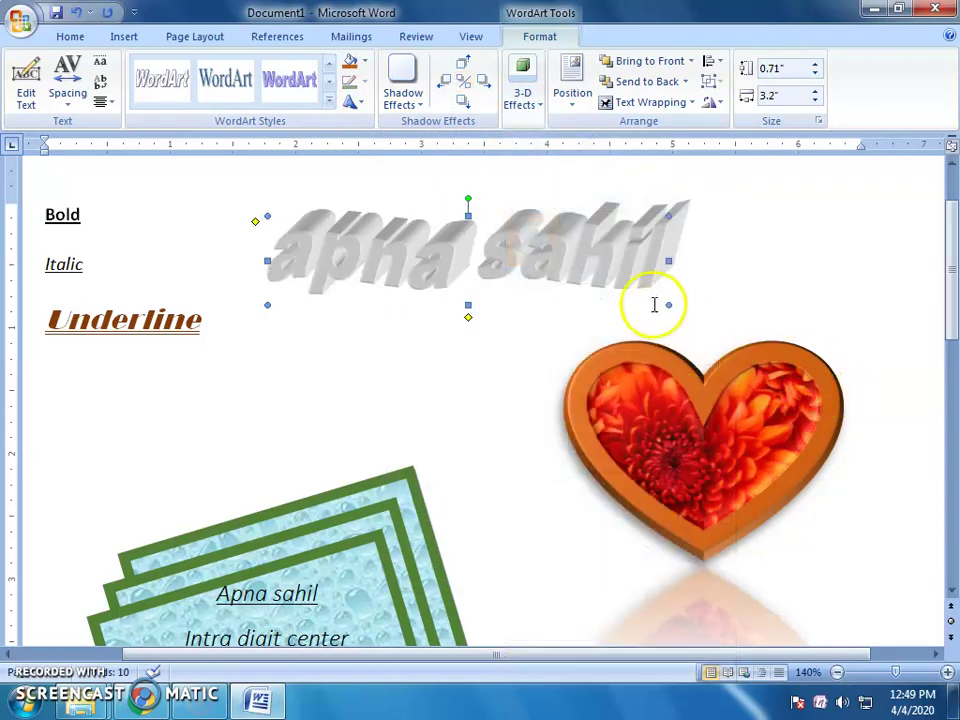
{"action": "left_click", "coordinate": [533, 115]}
{"action": "left_click", "coordinate": [525, 168]}
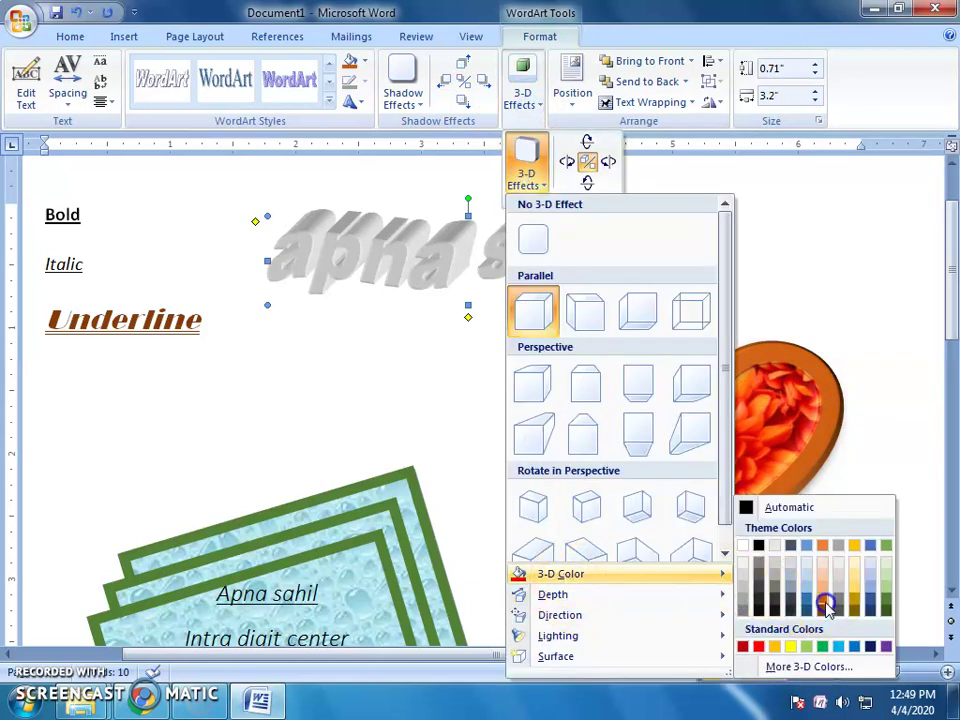
{"action": "left_click", "coordinate": [825, 604]}
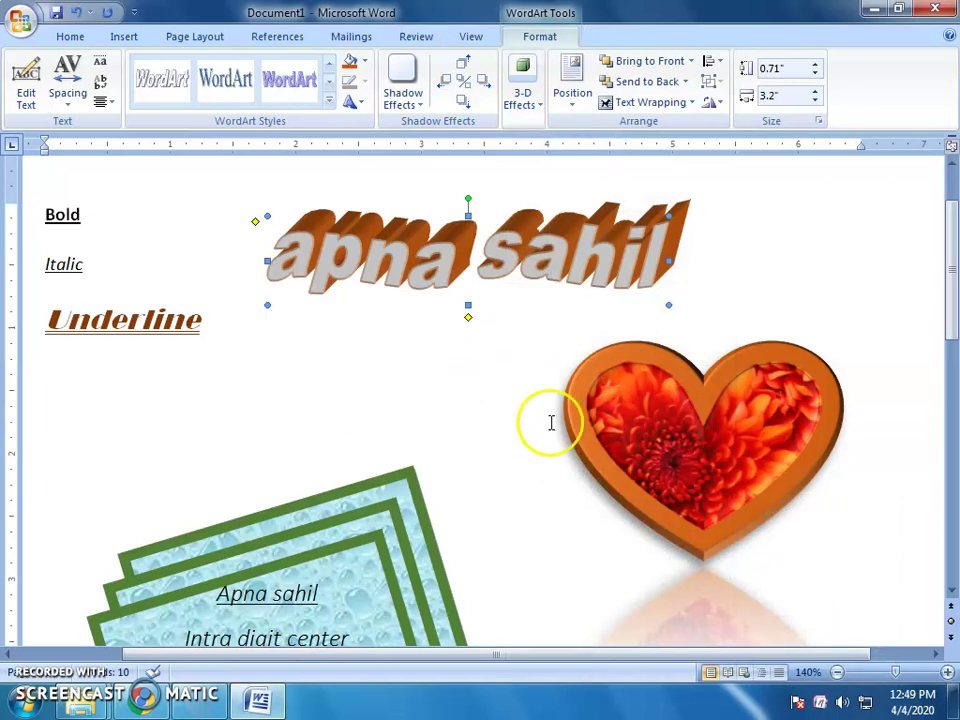
Fill the WordArt letters with the Desert sample picture.
{"action": "left_click", "coordinate": [365, 62]}
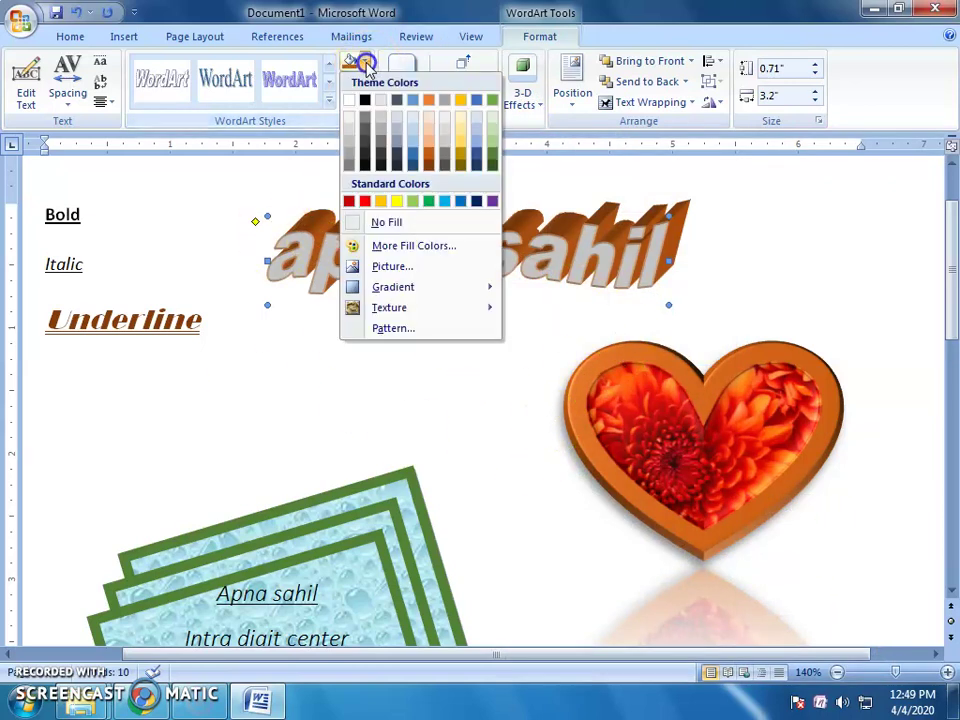
{"action": "left_click", "coordinate": [405, 268]}
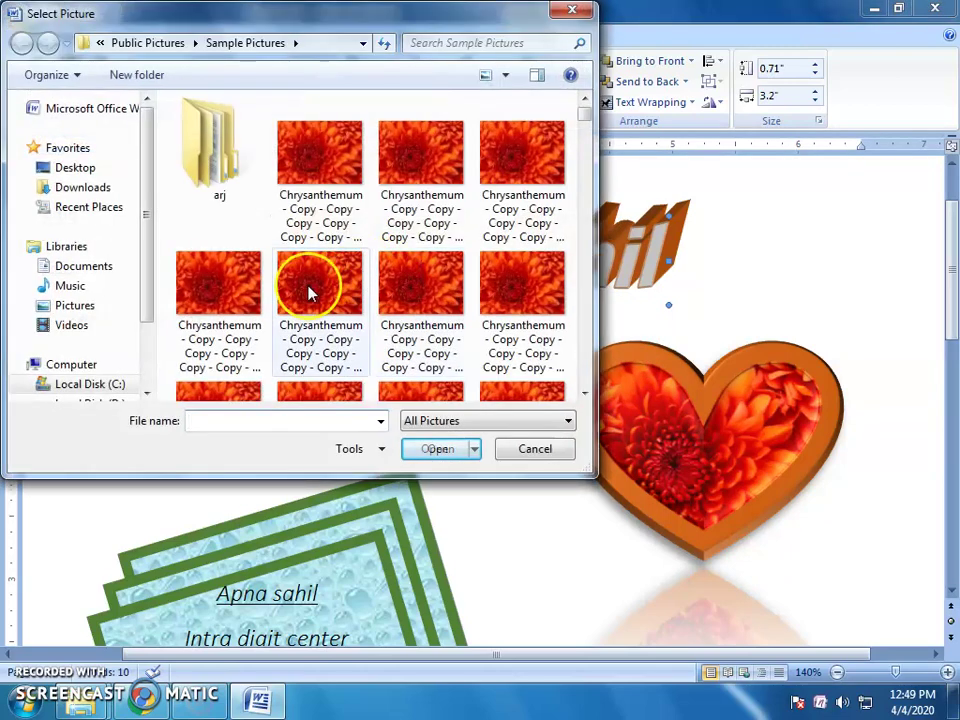
{"action": "left_click", "coordinate": [583, 396]}
{"action": "left_click", "coordinate": [583, 396]}
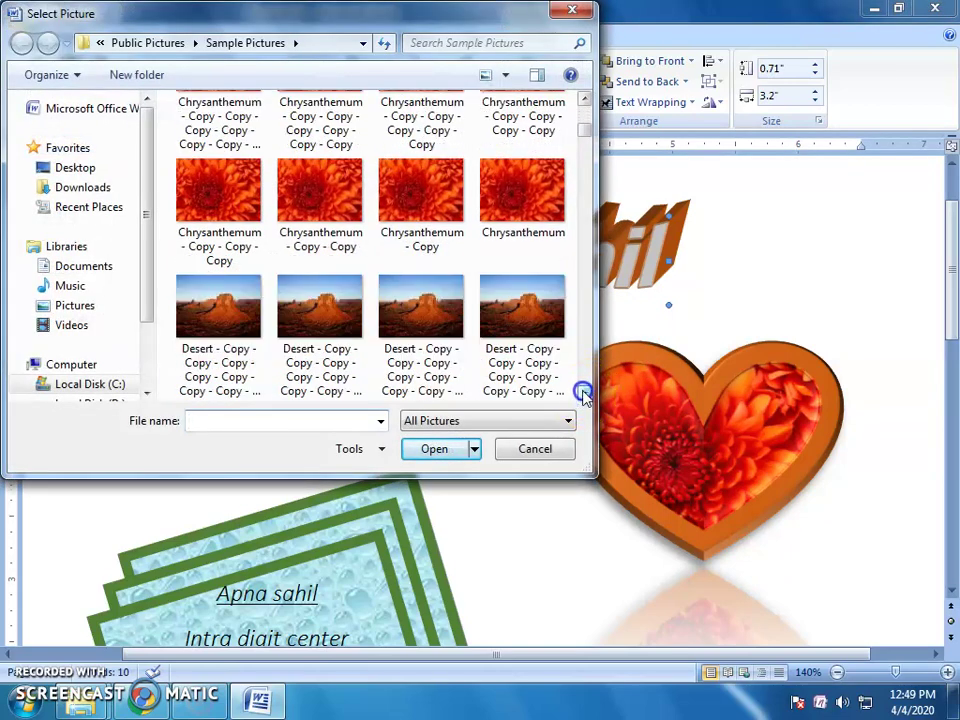
{"action": "left_click", "coordinate": [583, 396]}
{"action": "left_click", "coordinate": [322, 330]}
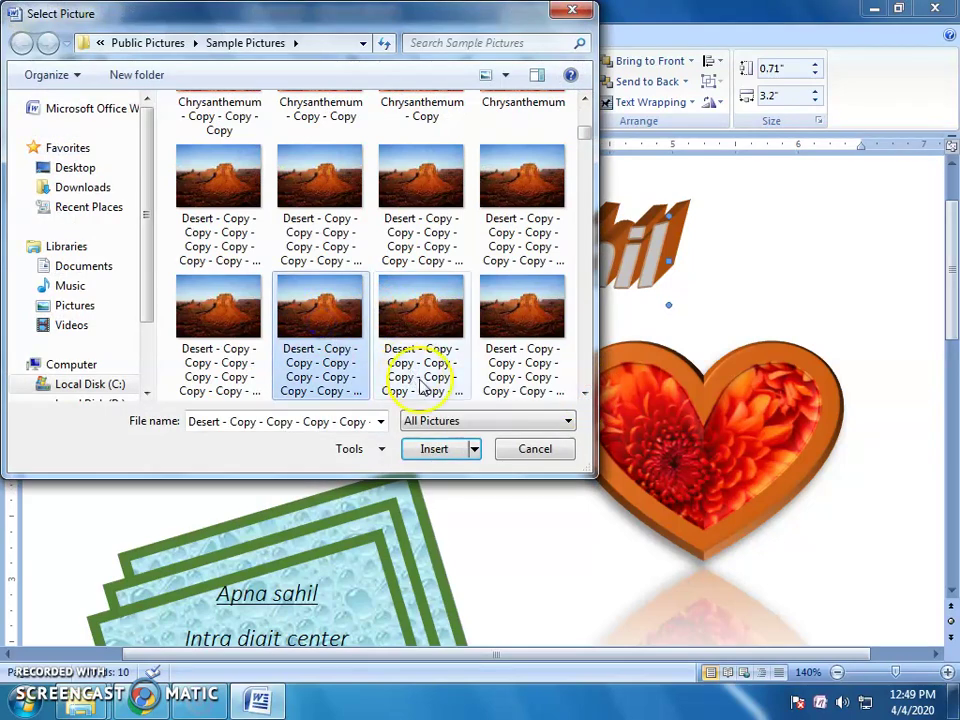
{"action": "left_click", "coordinate": [437, 449]}
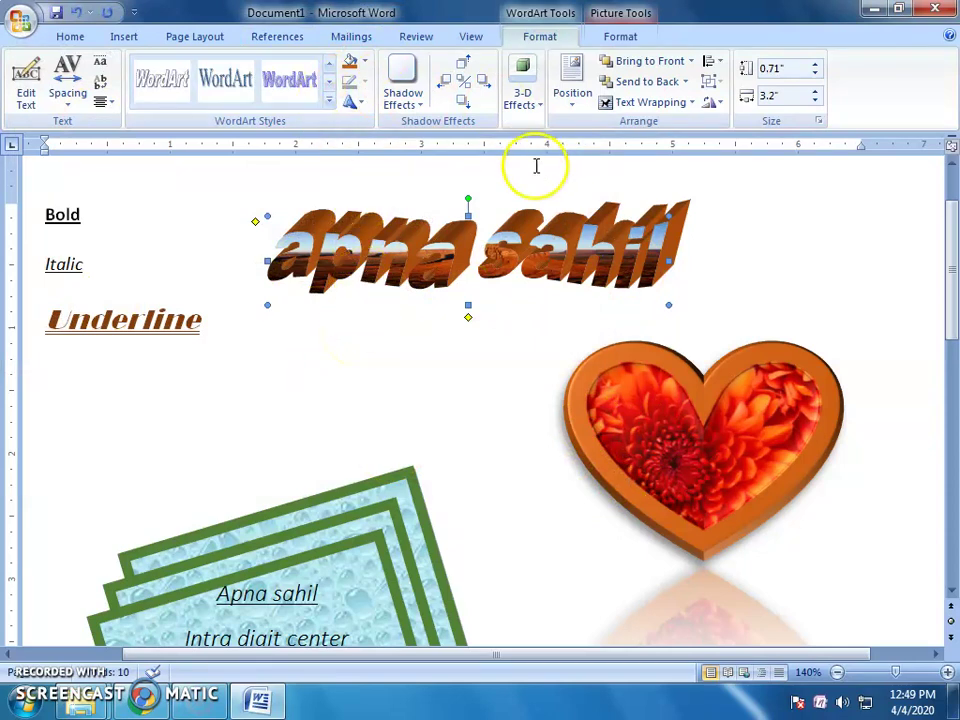
{"action": "left_click", "coordinate": [72, 37]}
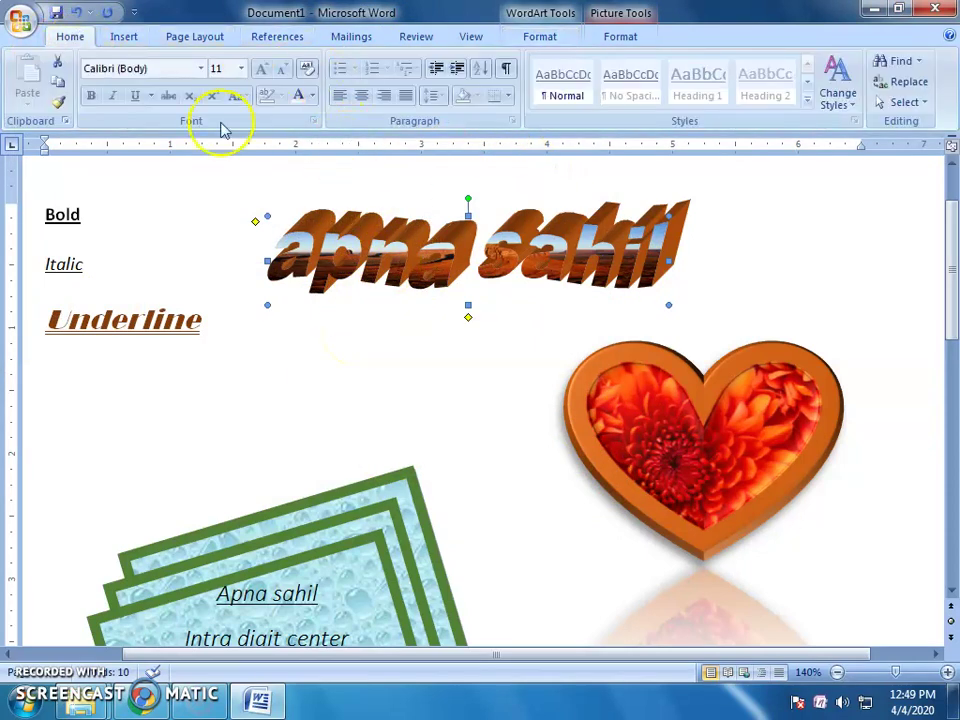
Change the apna sahil WordArt's font to Elephant.
{"action": "left_click", "coordinate": [443, 371]}
{"action": "left_click", "coordinate": [380, 250]}
{"action": "left_click", "coordinate": [201, 68]}
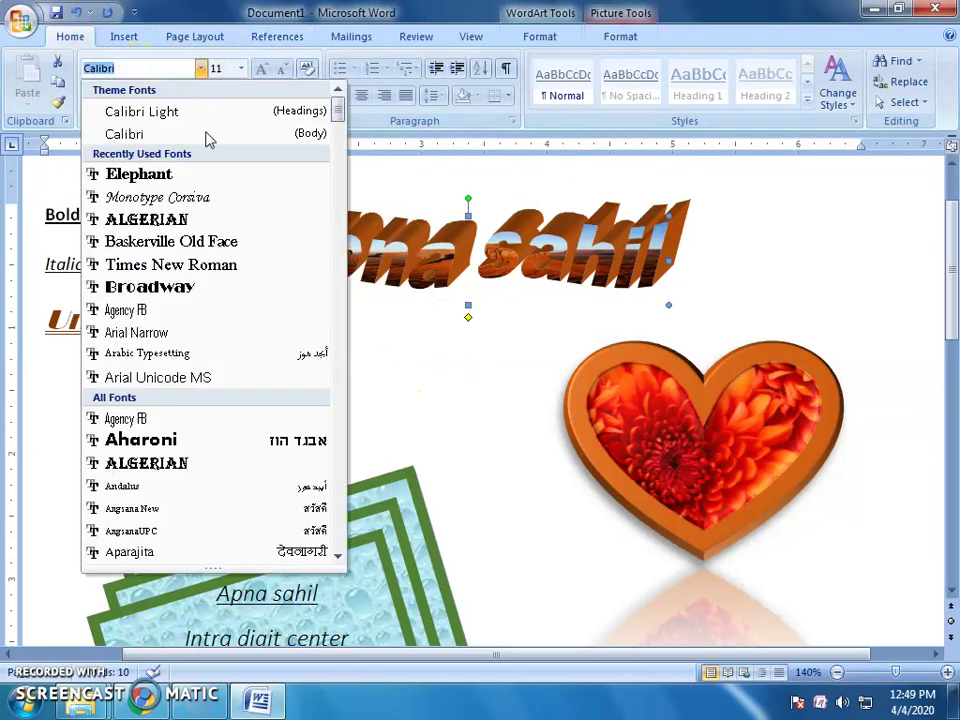
{"action": "left_click", "coordinate": [172, 243]}
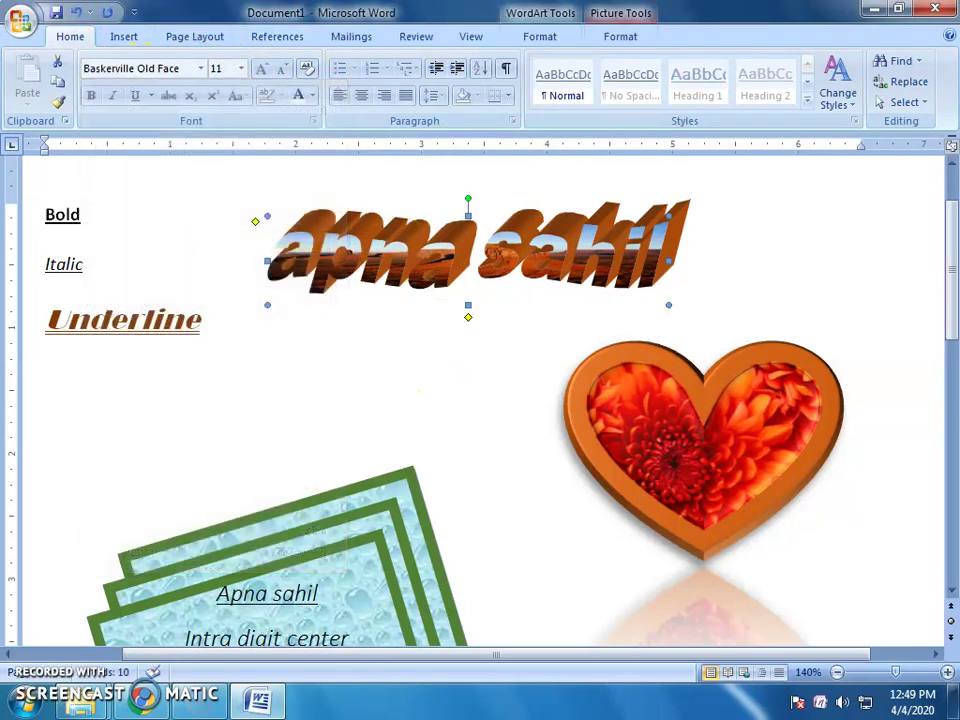
{"action": "left_click", "coordinate": [201, 68]}
{"action": "left_click", "coordinate": [138, 242]}
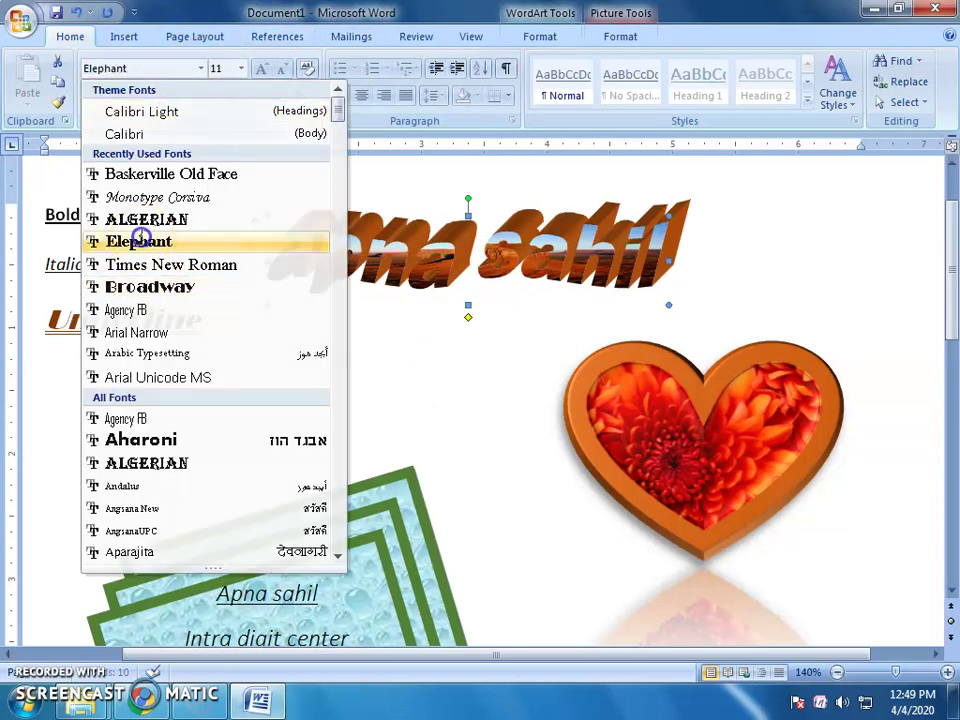
Drag the tilted Apna sahil text box to the page's lower right, then click after Underline.
{"action": "scroll", "coordinate": [490, 335], "scroll_direction": "down", "scroll_amount": 3}
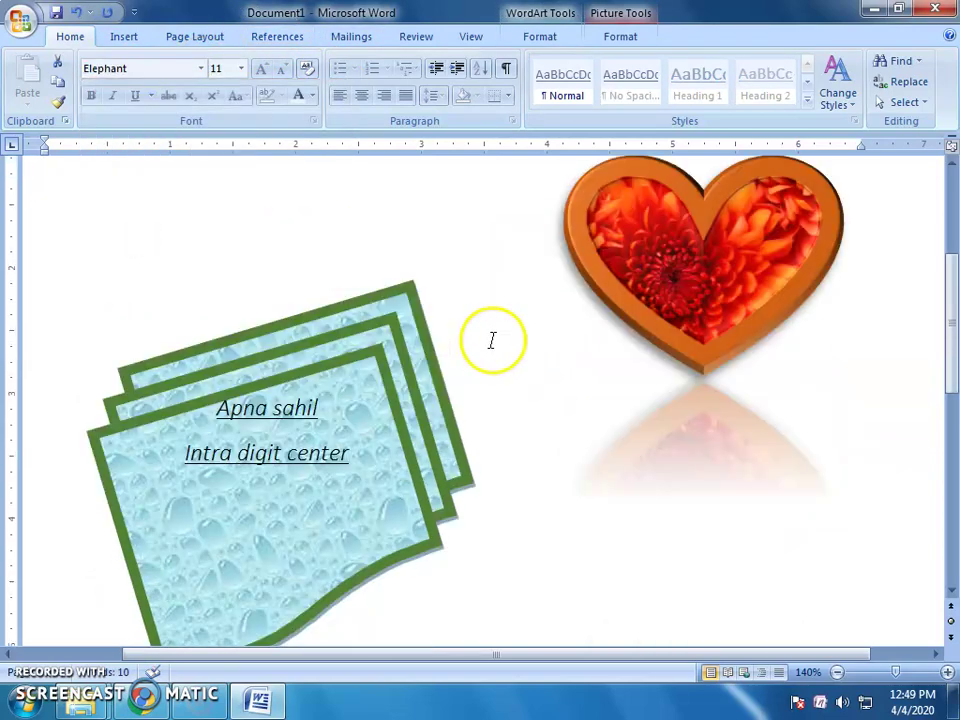
{"action": "scroll", "coordinate": [490, 345], "scroll_direction": "up", "scroll_amount": 5}
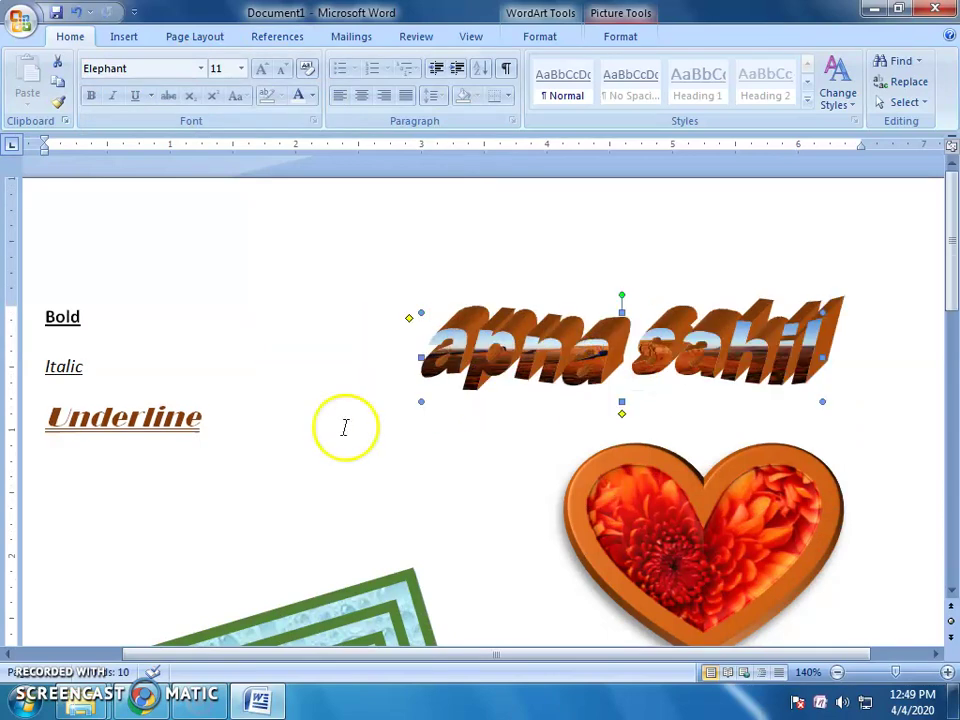
{"action": "scroll", "coordinate": [343, 426], "scroll_direction": "down", "scroll_amount": 3}
{"action": "left_click", "coordinate": [257, 448]}
{"action": "left_click_drag", "start_coordinate": [285, 381], "coordinate": [690, 510]}
{"action": "scroll", "coordinate": [205, 390], "scroll_direction": "up", "scroll_amount": 3}
{"action": "left_click", "coordinate": [199, 363]}
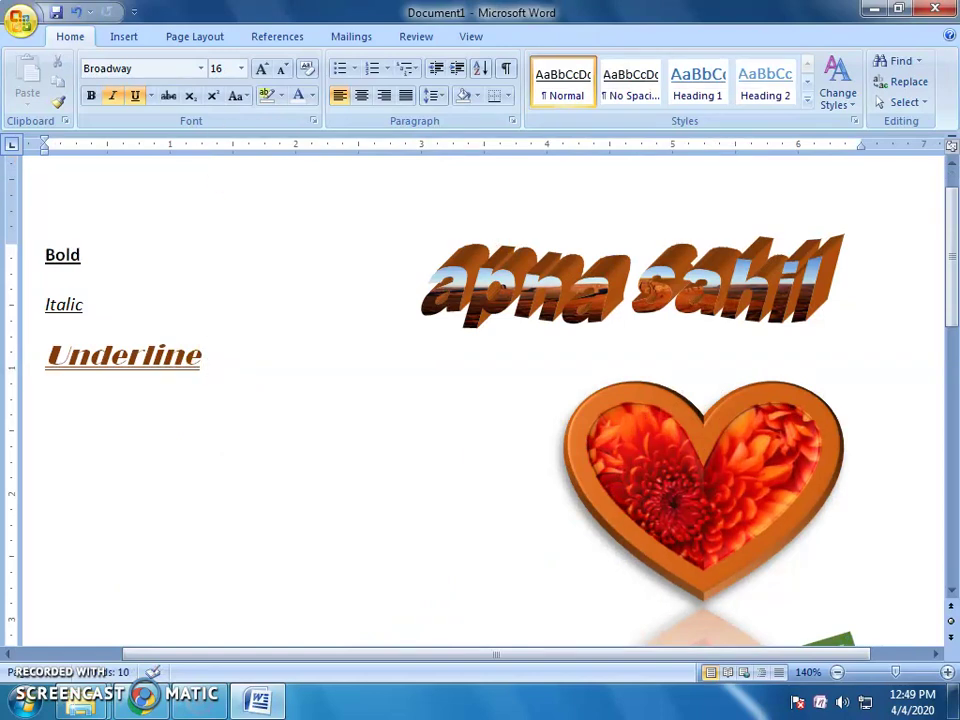
From the SmartArt Cycle category, insert the Radial Cycle layout below Underline.
{"action": "left_click", "coordinate": [124, 38]}
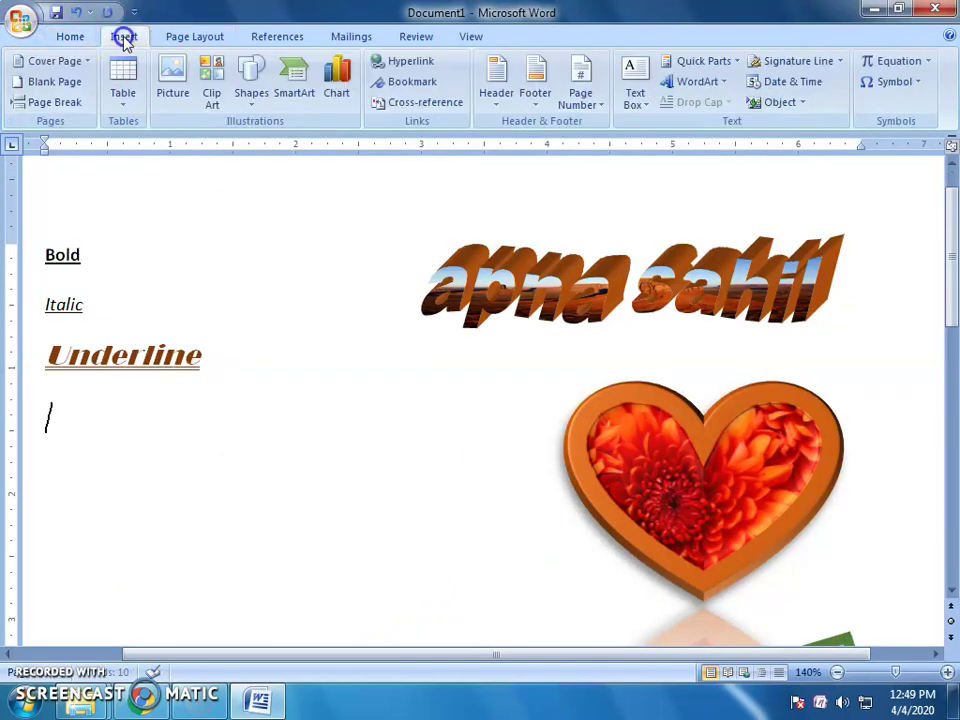
{"action": "left_click", "coordinate": [295, 92]}
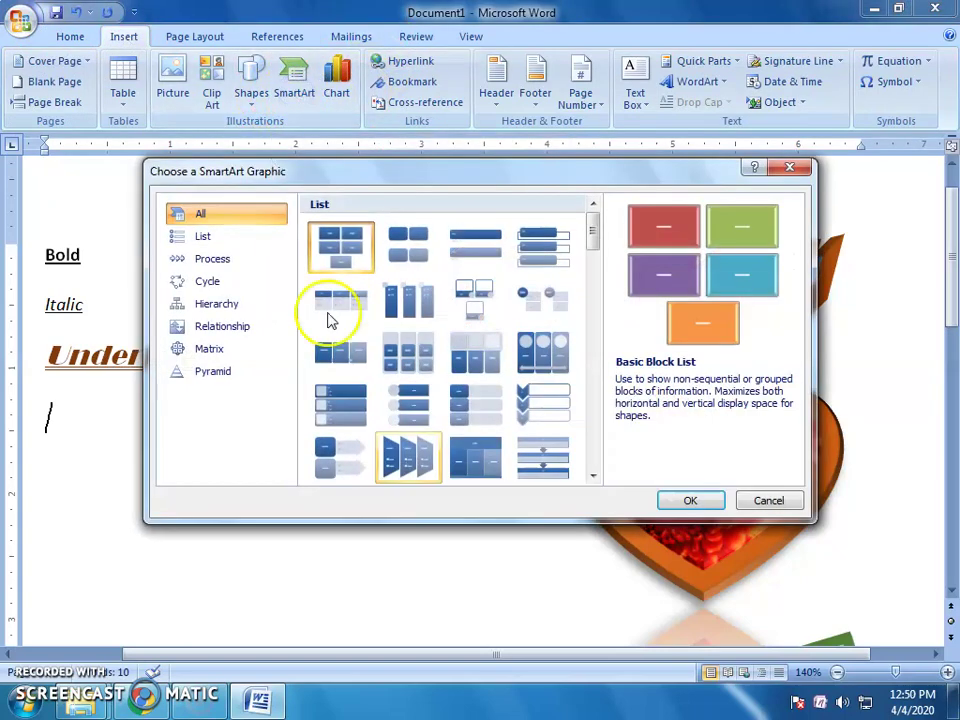
{"action": "left_click", "coordinate": [212, 258]}
{"action": "left_click", "coordinate": [208, 281]}
{"action": "left_click", "coordinate": [216, 303]}
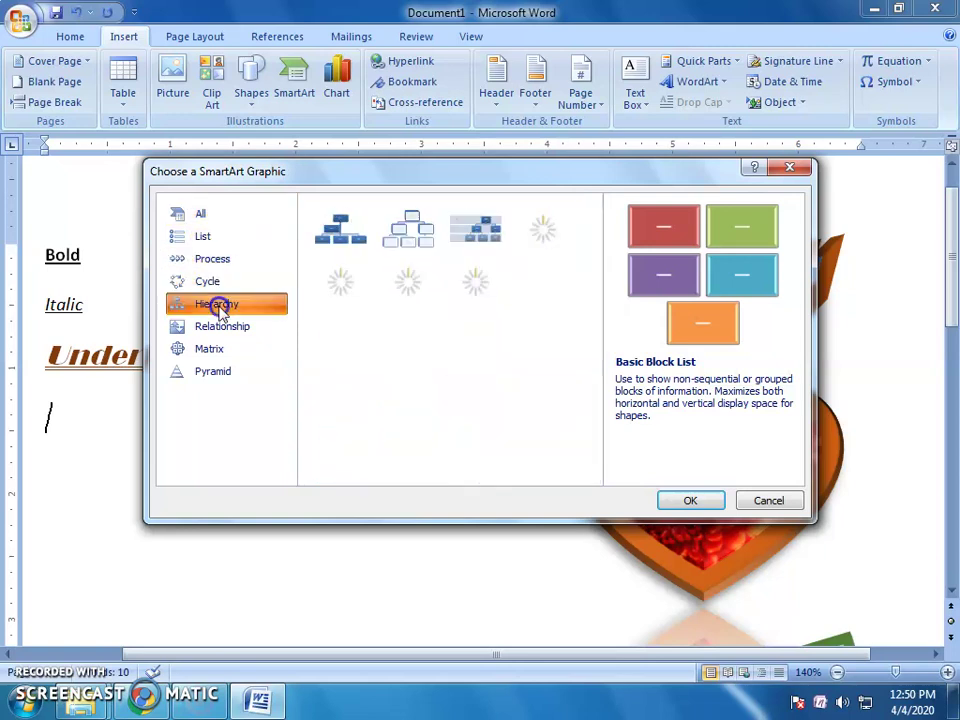
{"action": "left_click", "coordinate": [220, 326]}
{"action": "left_click", "coordinate": [210, 349]}
{"action": "left_click", "coordinate": [222, 327]}
{"action": "left_click", "coordinate": [226, 303]}
{"action": "left_click", "coordinate": [226, 281]}
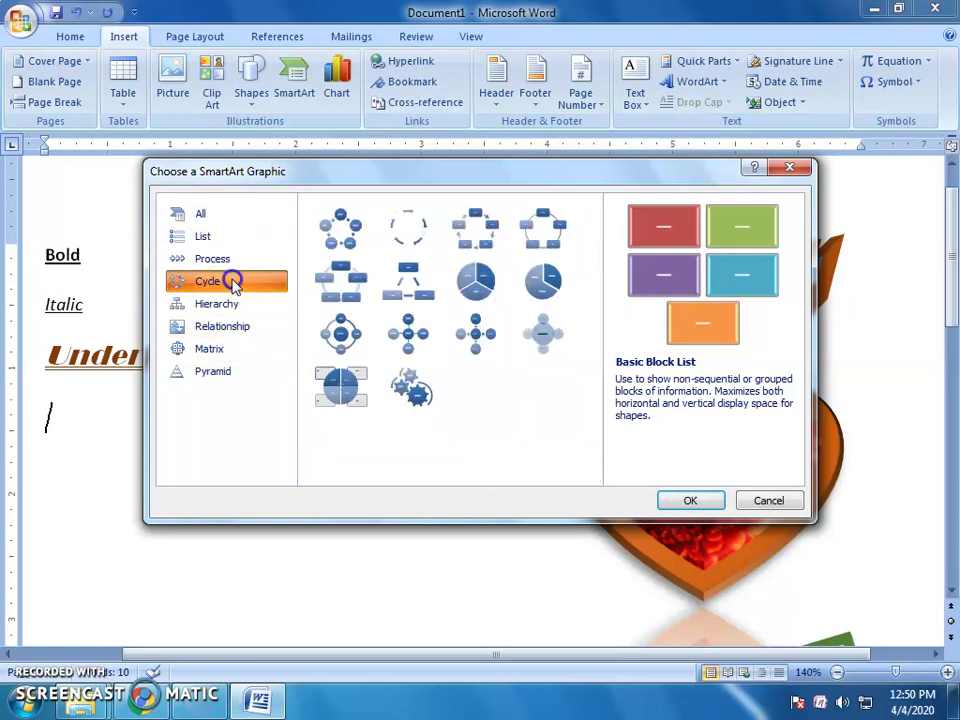
{"action": "left_click", "coordinate": [476, 333]}
{"action": "left_click", "coordinate": [341, 333]}
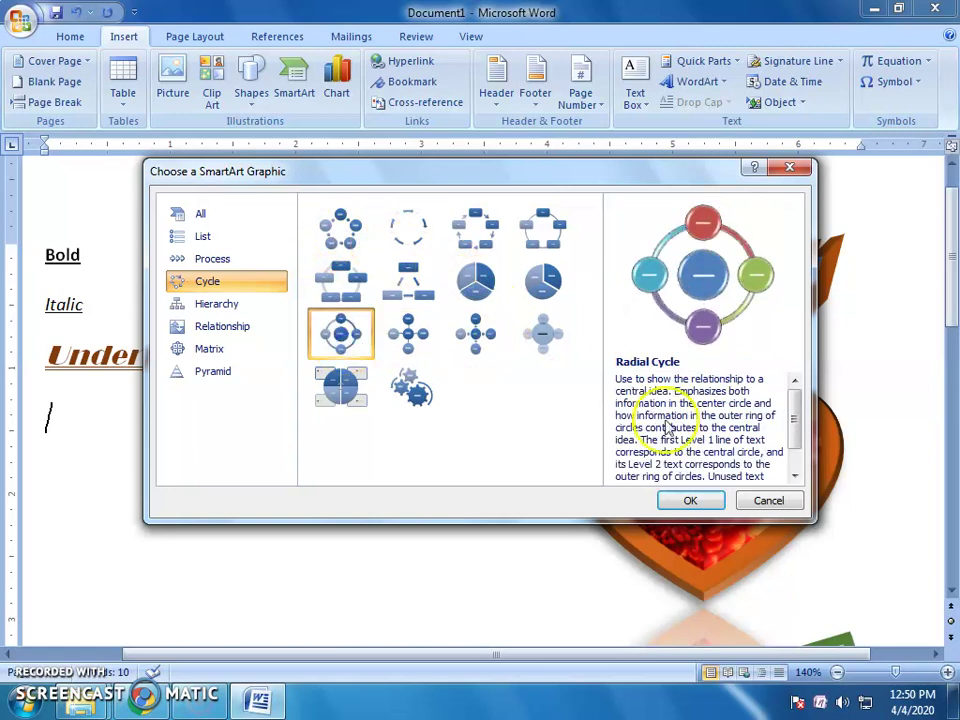
{"action": "left_click", "coordinate": [677, 506]}
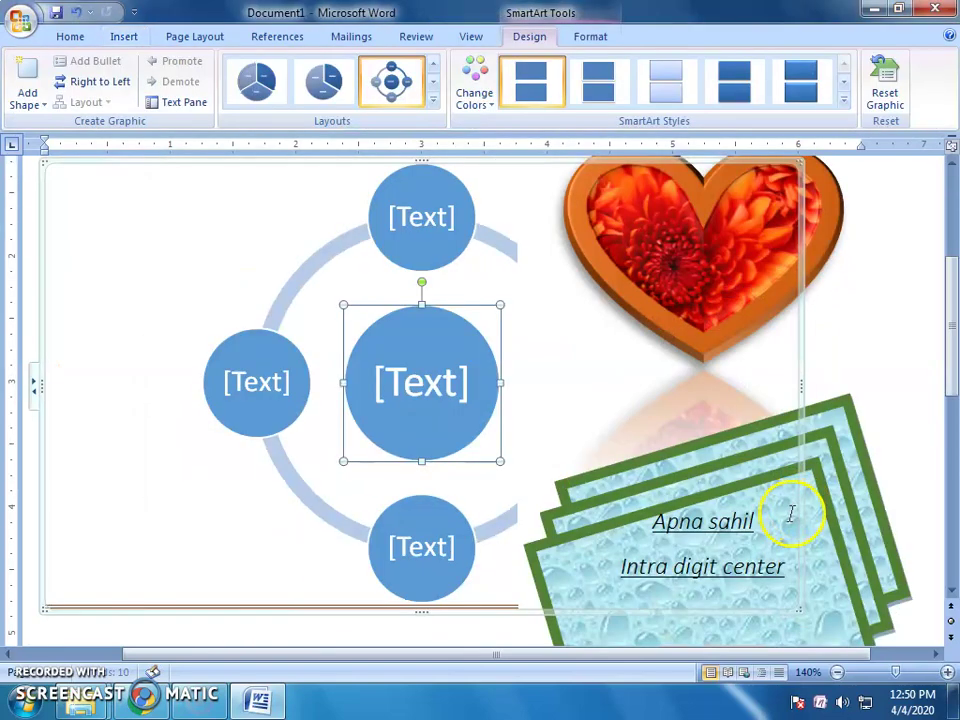
Narrow the SmartArt frame so it sits left of the heart.
{"action": "scroll", "coordinate": [778, 332], "scroll_direction": "up", "scroll_amount": 3}
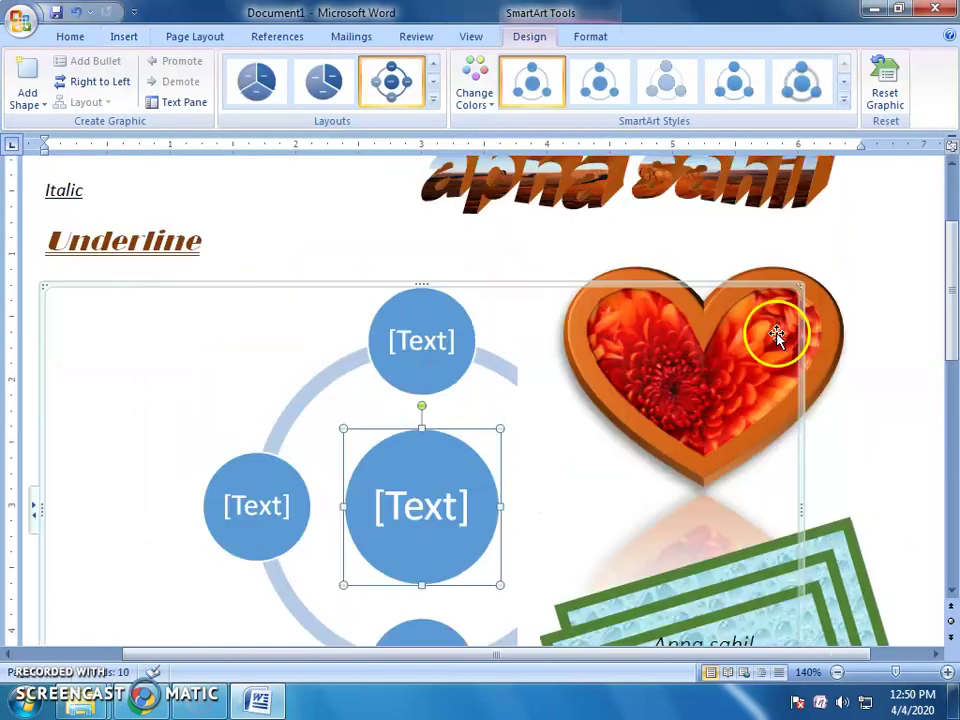
{"action": "left_click", "coordinate": [797, 285]}
{"action": "left_click_drag", "start_coordinate": [797, 285], "coordinate": [533, 349]}
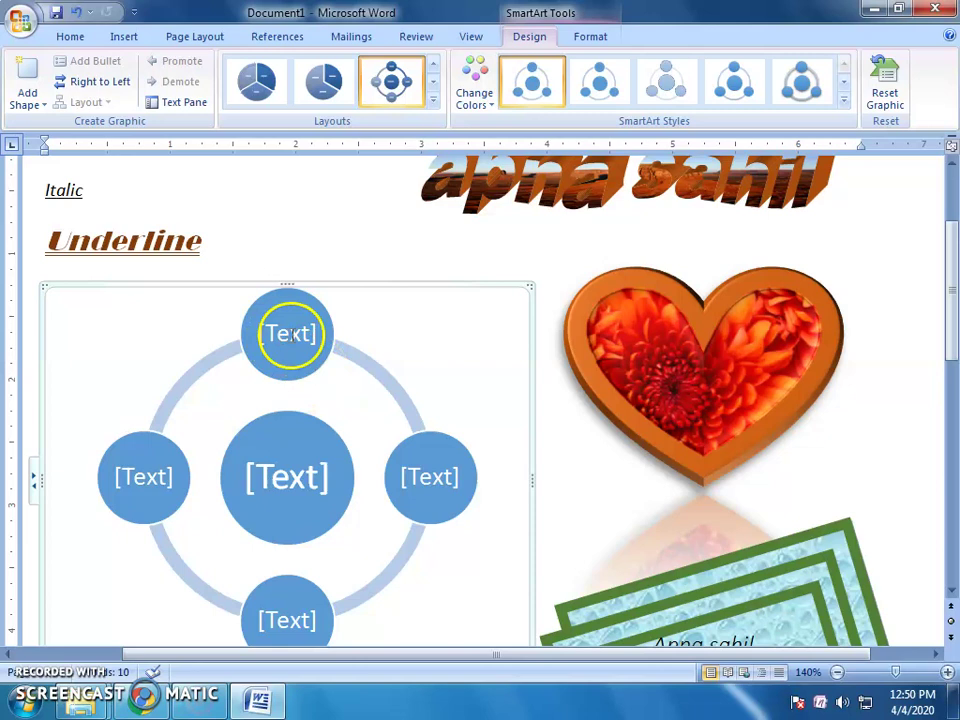
Label the outer circles apna, 1, 2 and 3, and the centre circle 'intra digit'.
{"action": "left_click", "coordinate": [290, 337]}
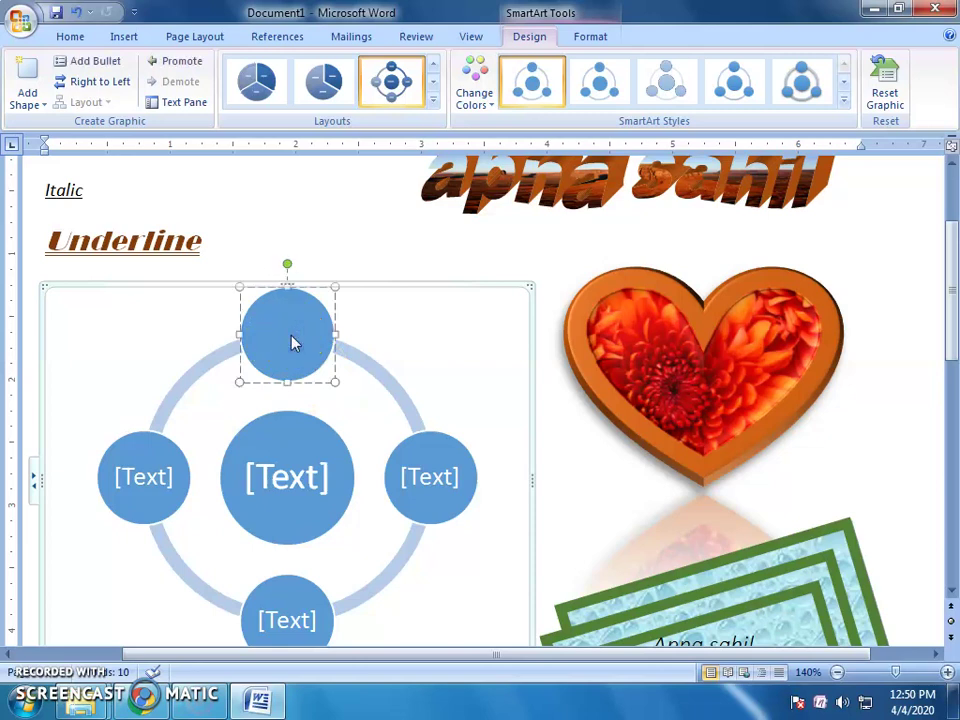
{"action": "type", "text": "apna"}
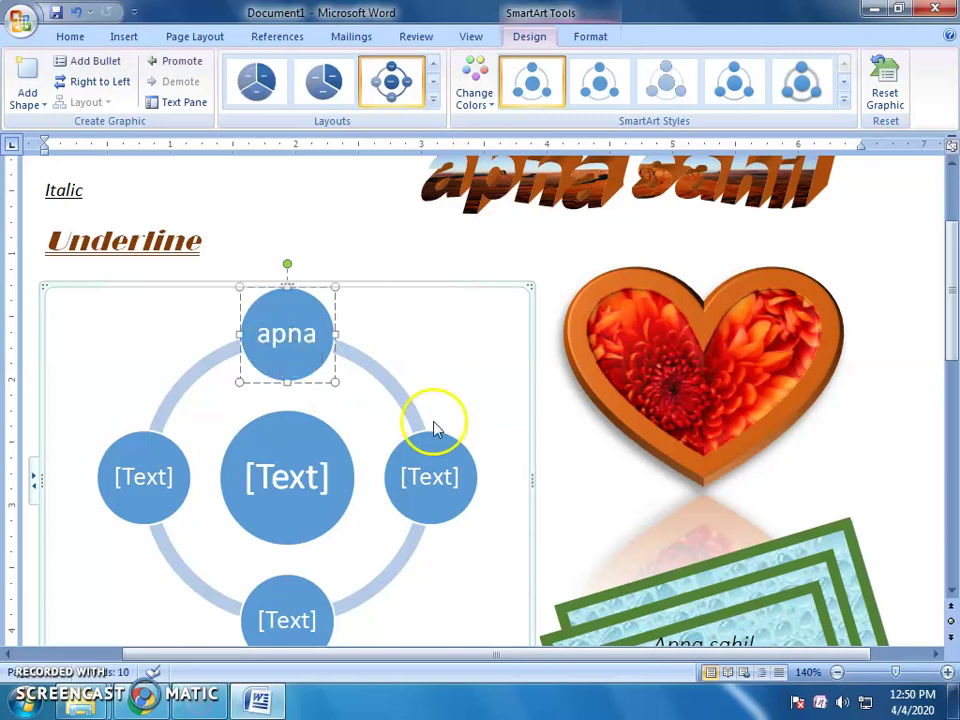
{"action": "left_click", "coordinate": [419, 482]}
{"action": "type", "text": "1"}
{"action": "left_click", "coordinate": [274, 621]}
{"action": "type", "text": "2"}
{"action": "left_click", "coordinate": [128, 474]}
{"action": "type", "text": "3"}
{"action": "left_click", "coordinate": [278, 491]}
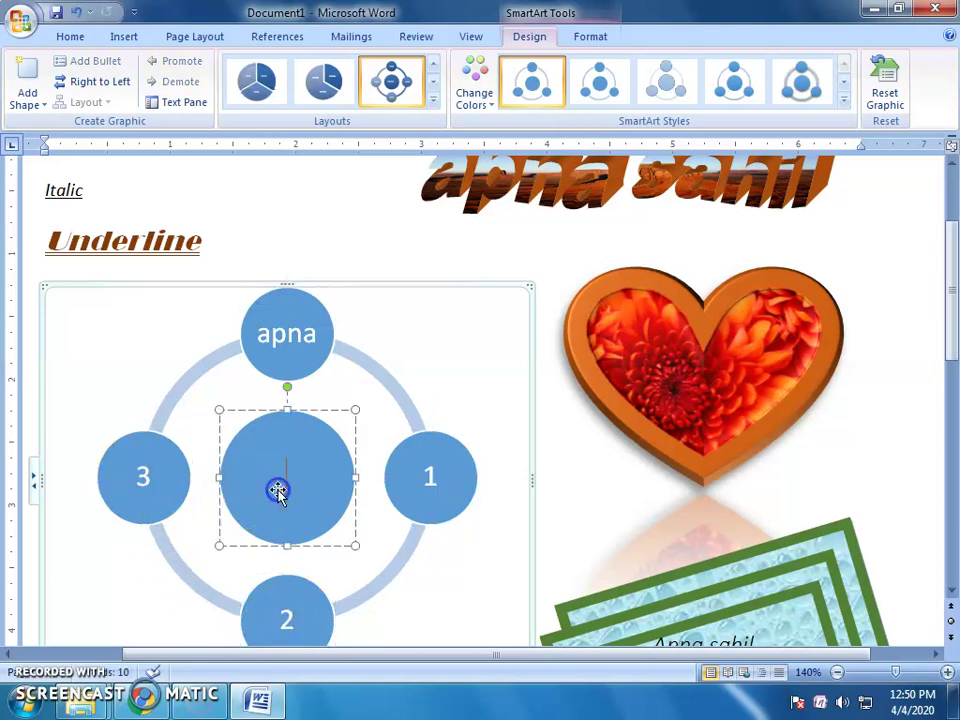
{"action": "type", "text": "intra i"}
{"action": "key", "text": "BackSpace"}
{"action": "type", "text": "digit"}
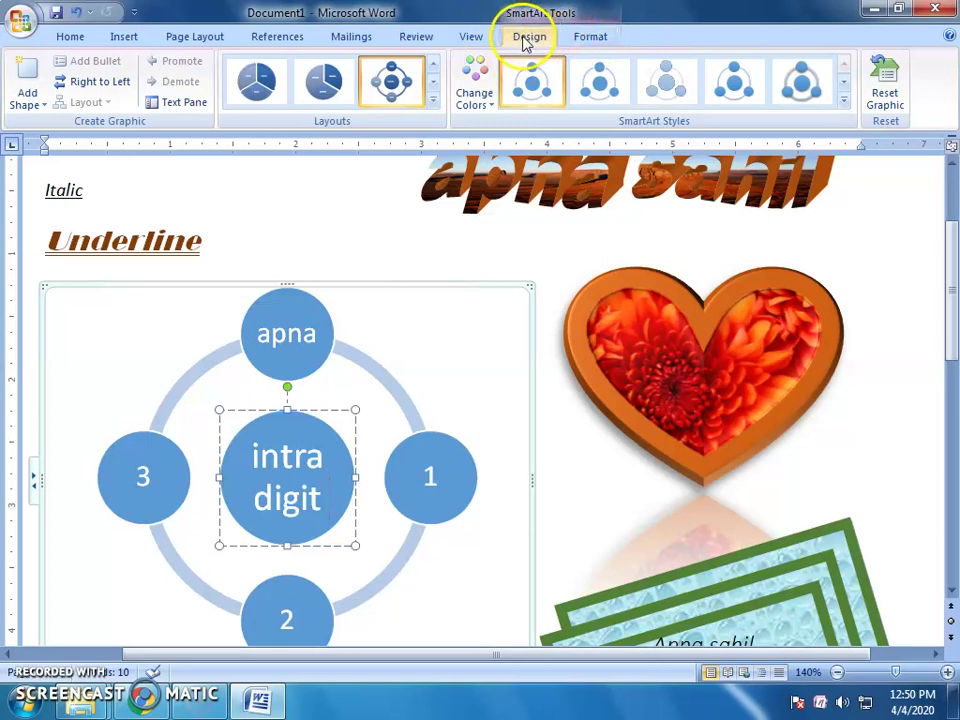
{"action": "left_click", "coordinate": [463, 289]}
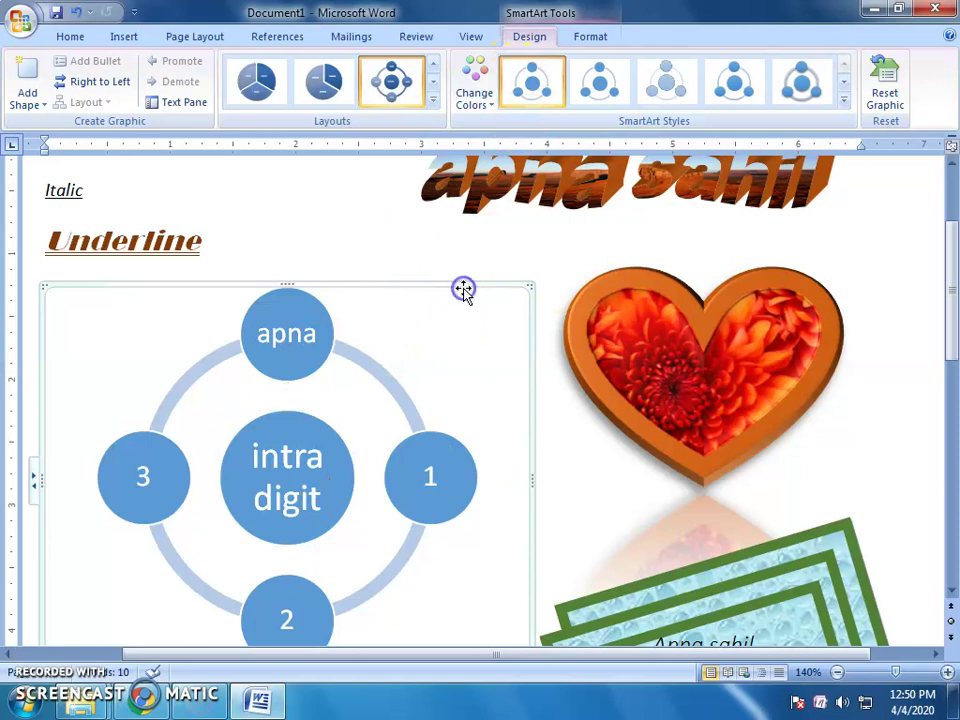